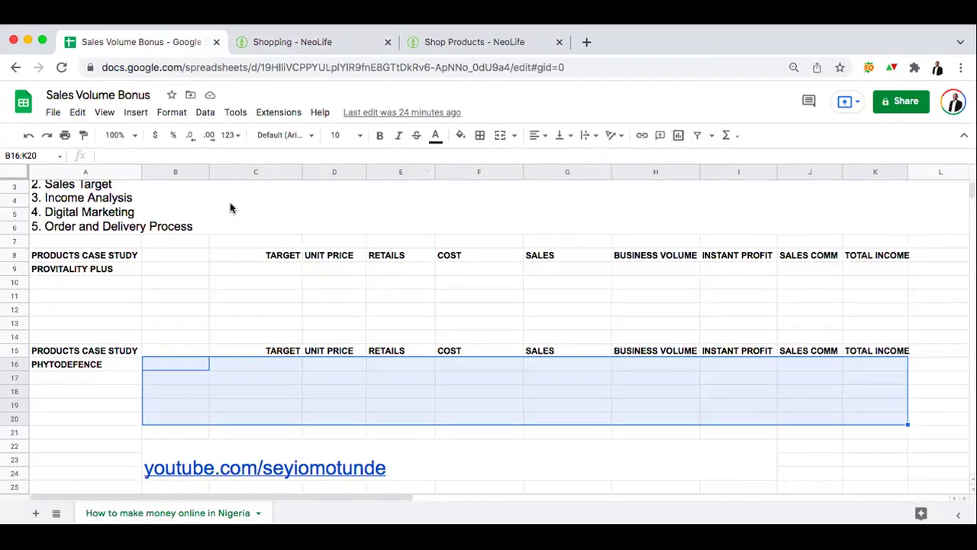
# Replace the outline text in the merged A1:M6 cell with the heading SALES VOLUME BONUS.
pyautogui.click(213, 229)
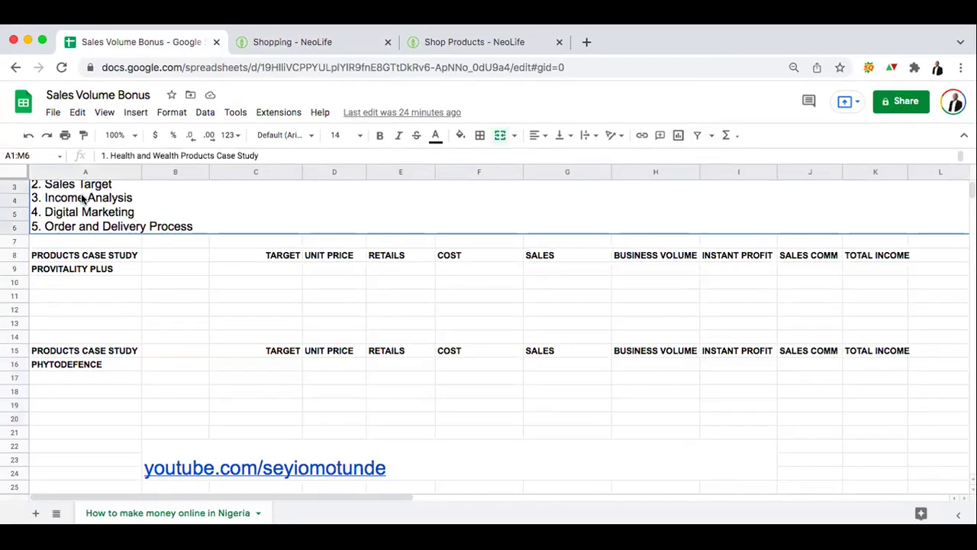
pyautogui.press('Delete')
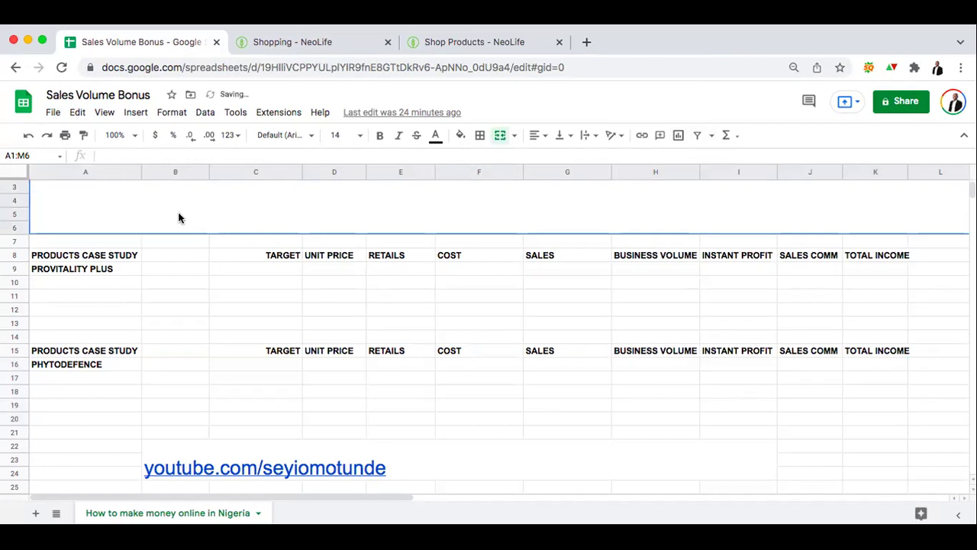
pyautogui.write('C')
pyautogui.press('BackSpace')
pyautogui.write('Sal')
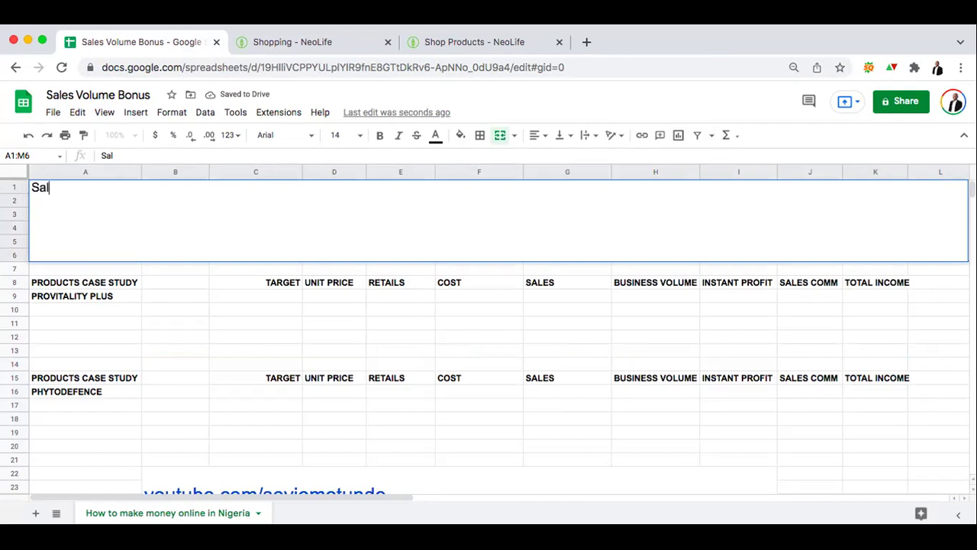
pyautogui.press('BackSpace')
pyautogui.press('BackSpace')
pyautogui.write('al')
pyautogui.press('BackSpace')
pyautogui.press('BackSpace')
pyautogui.write('ALE')
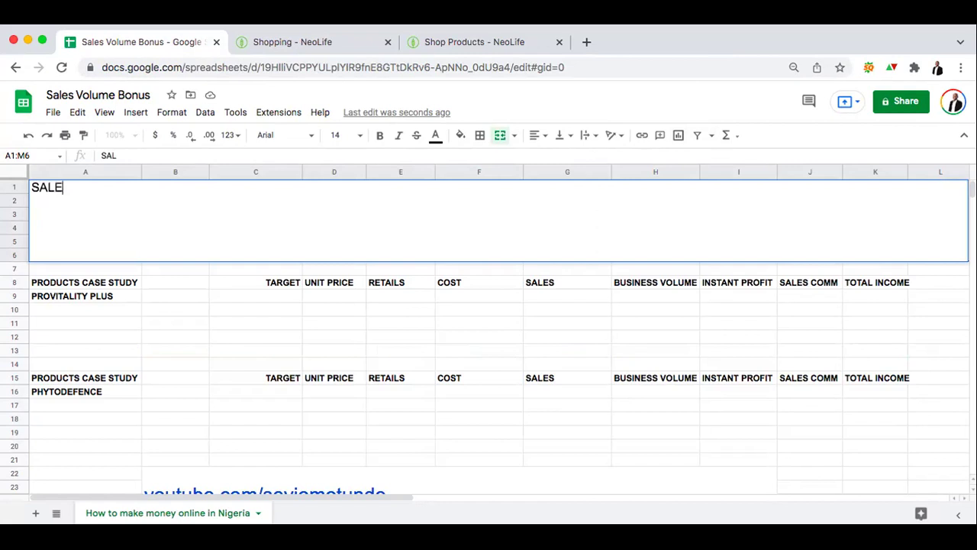
pyautogui.write('S VOLUME')
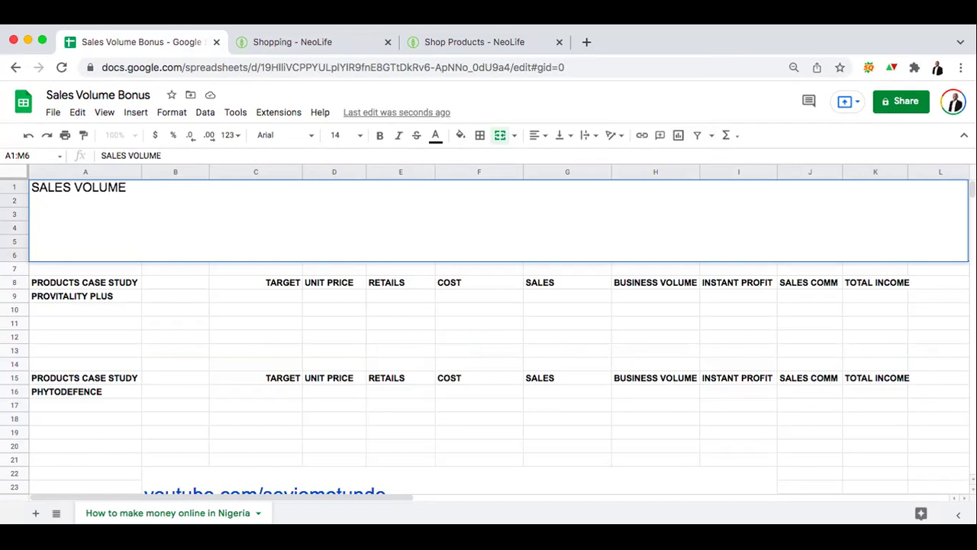
pyautogui.write(' BONUS')
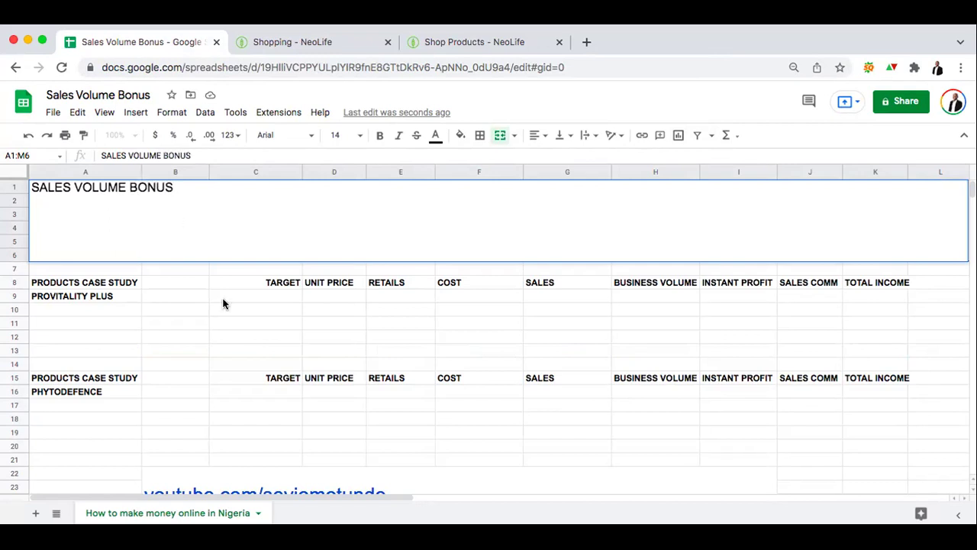
pyautogui.click(223, 304)
# Set the font size of the SALES VOLUME BONUS heading to 36.
pyautogui.click(229, 212)
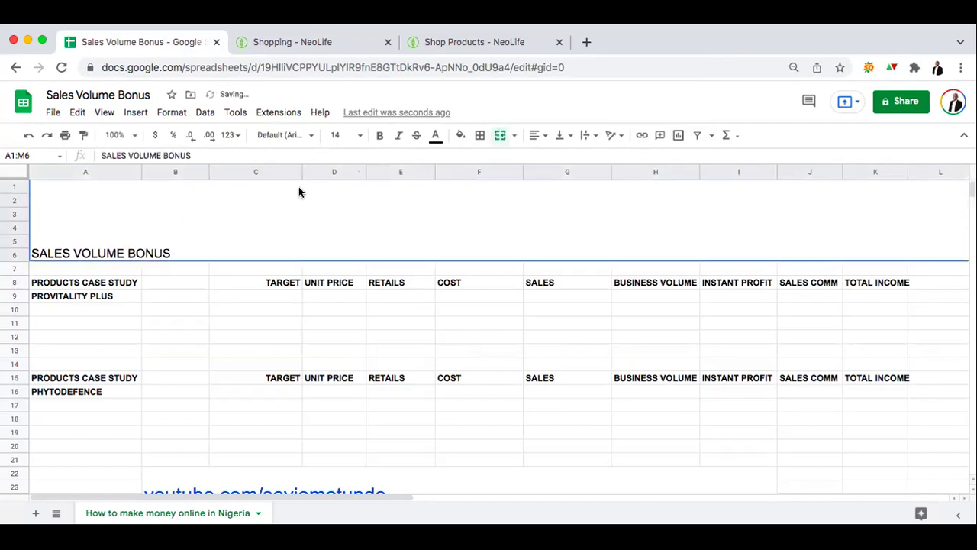
pyautogui.click(357, 141)
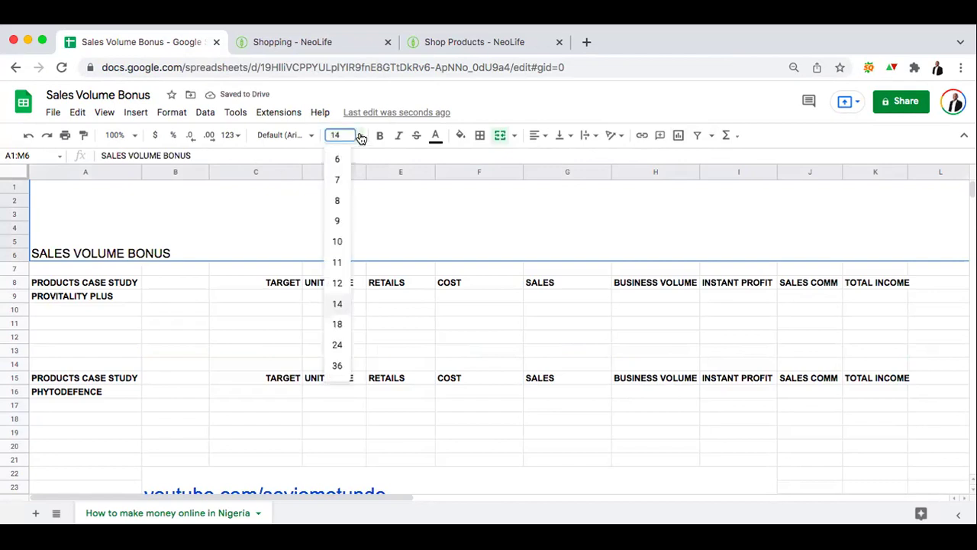
pyautogui.click(338, 364)
pyautogui.click(196, 360)
pyautogui.scroll(-1, 195, 360)
pyautogui.scroll(-2, 195, 359)
pyautogui.scroll(1, 195, 360)
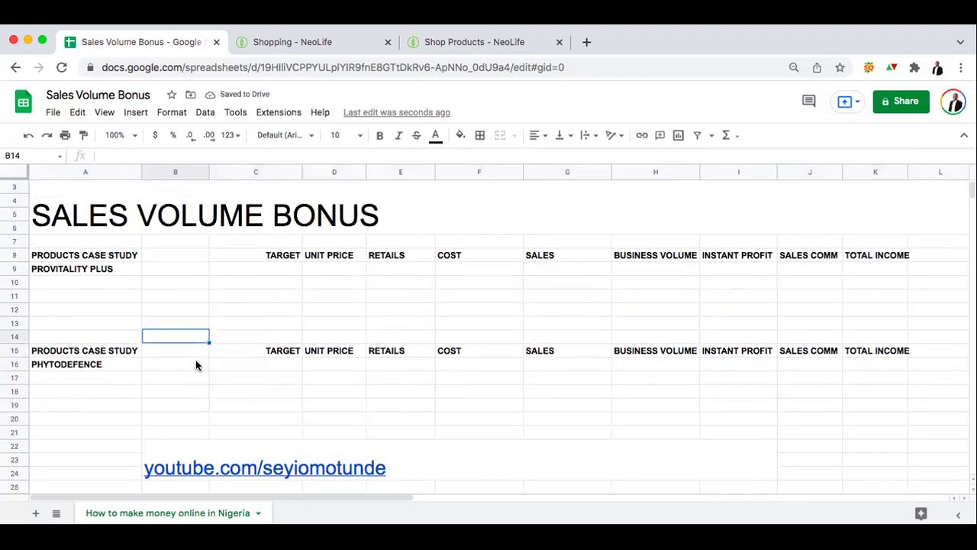
pyautogui.click(77, 261)
pyautogui.click(77, 270)
pyautogui.click(87, 351)
pyautogui.click(77, 265)
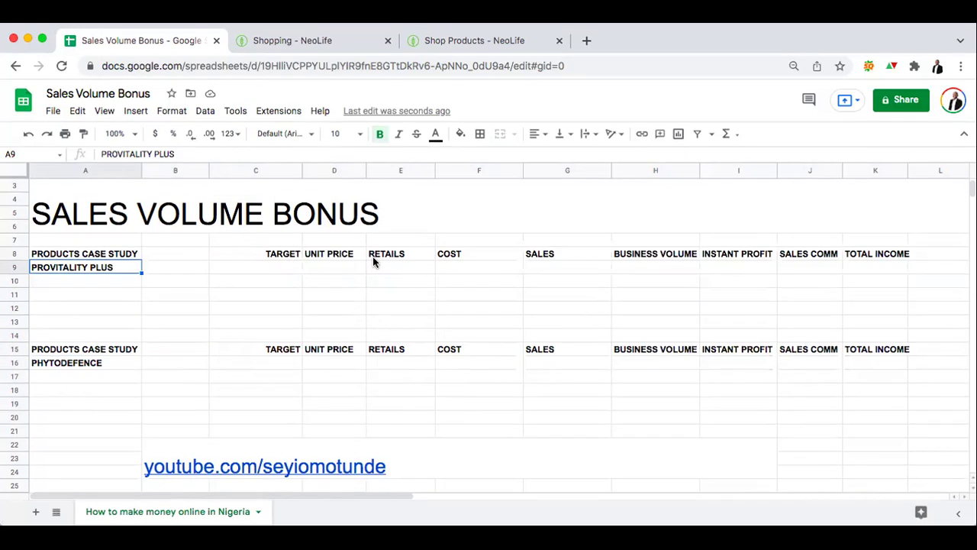
# Enter 4000 as the target for PROVITALITY PLUS in cell C9.
pyautogui.click(184, 267)
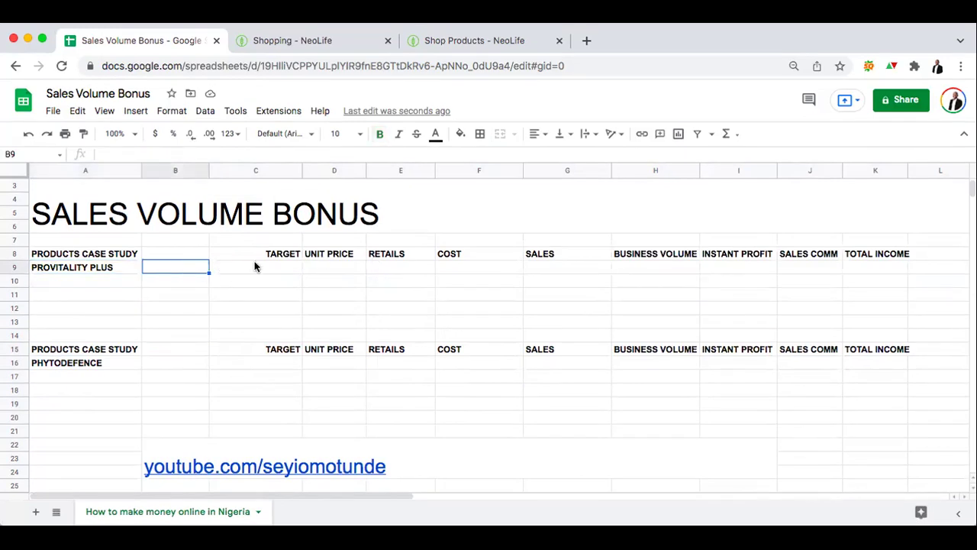
pyautogui.click(257, 268)
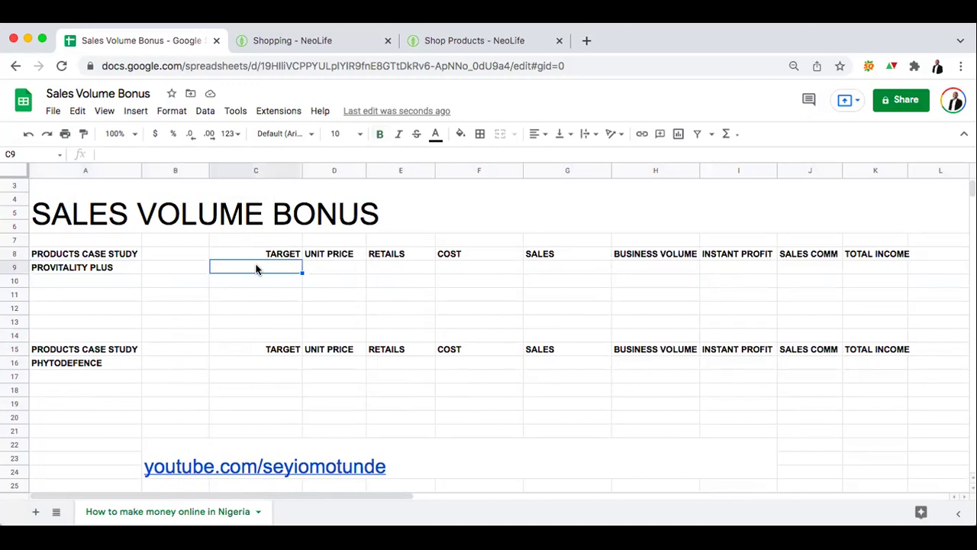
pyautogui.write('4000')
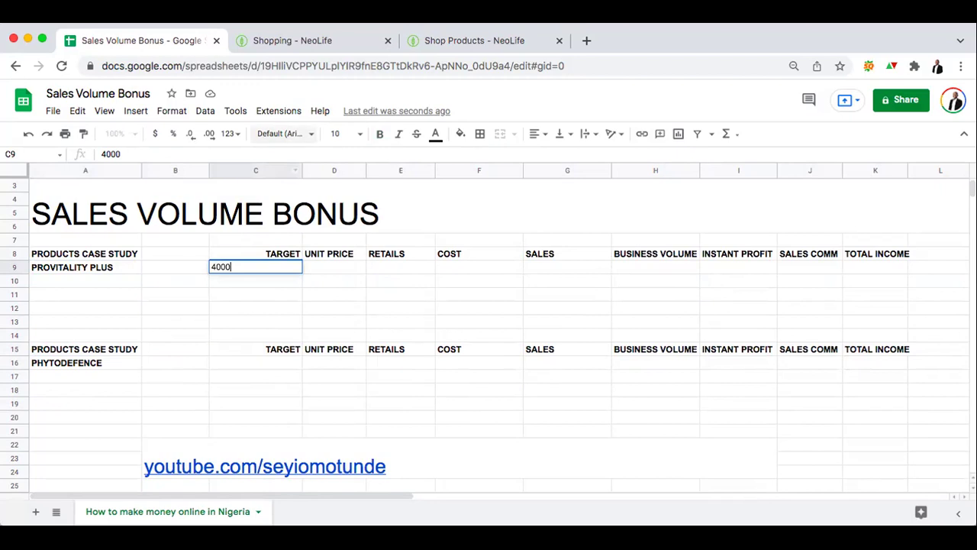
# Look up the price, PV and BV of Pro Vitality on the NeoLife Shopping page, and return to the spreadsheet.
pyautogui.click(349, 46)
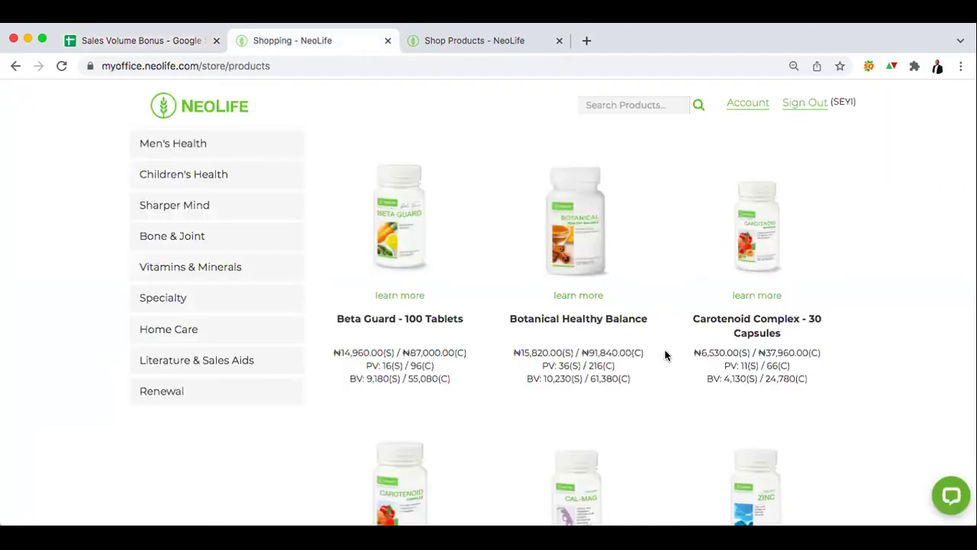
pyautogui.scroll(1, 611, 357)
pyautogui.scroll(-3, 565, 397)
pyautogui.scroll(-15, 567, 403)
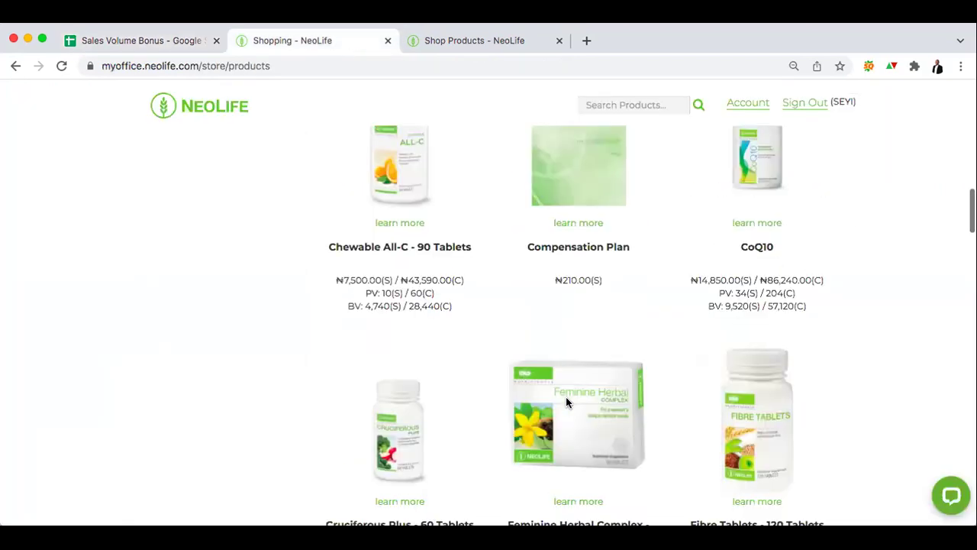
pyautogui.scroll(-8, 567, 404)
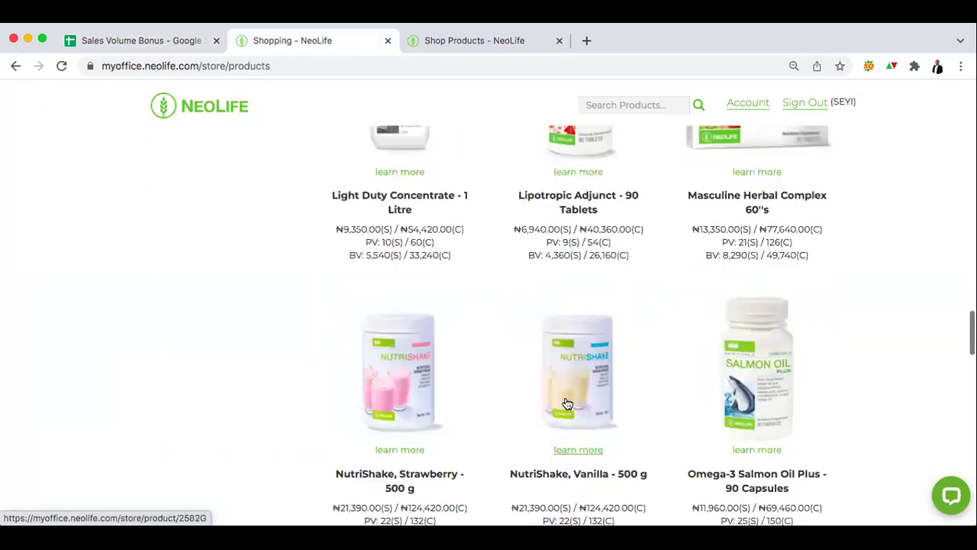
pyautogui.scroll(-4, 567, 403)
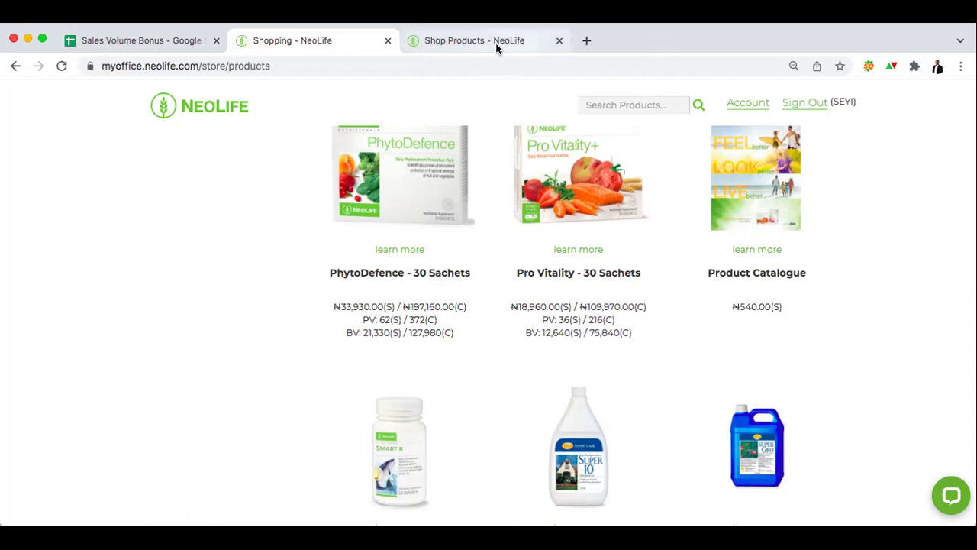
pyautogui.click(156, 39)
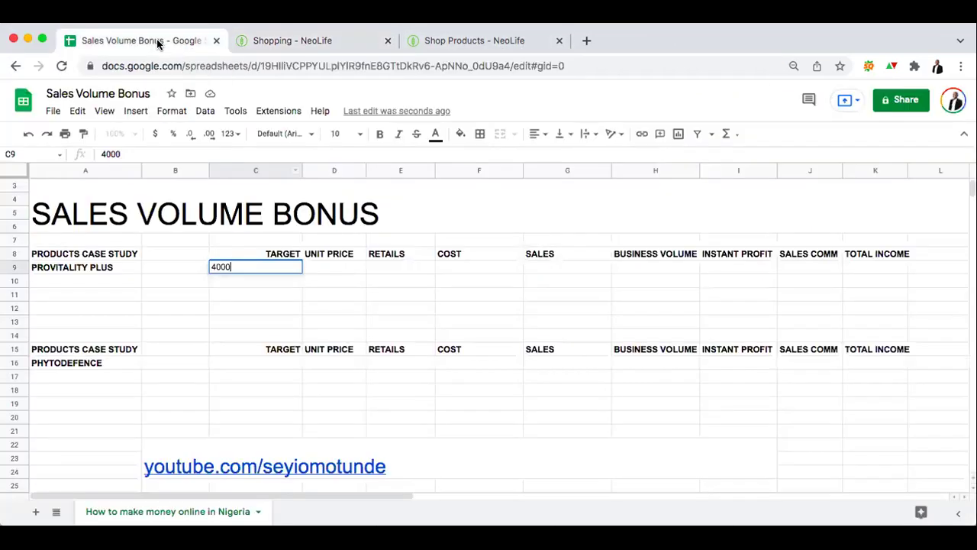
# Enter 108 in cell B9 beside PROVITALITY PLUS.
pyautogui.click(235, 284)
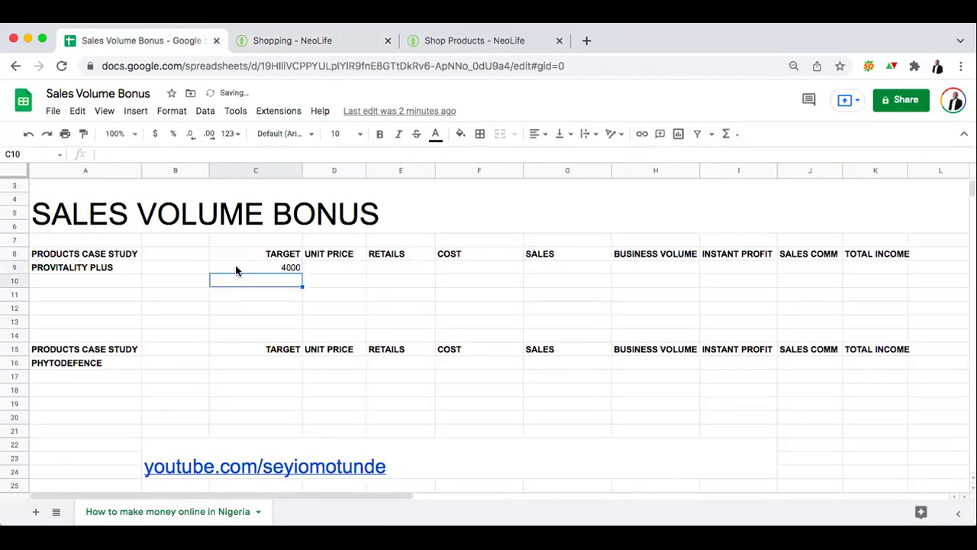
pyautogui.click(277, 266)
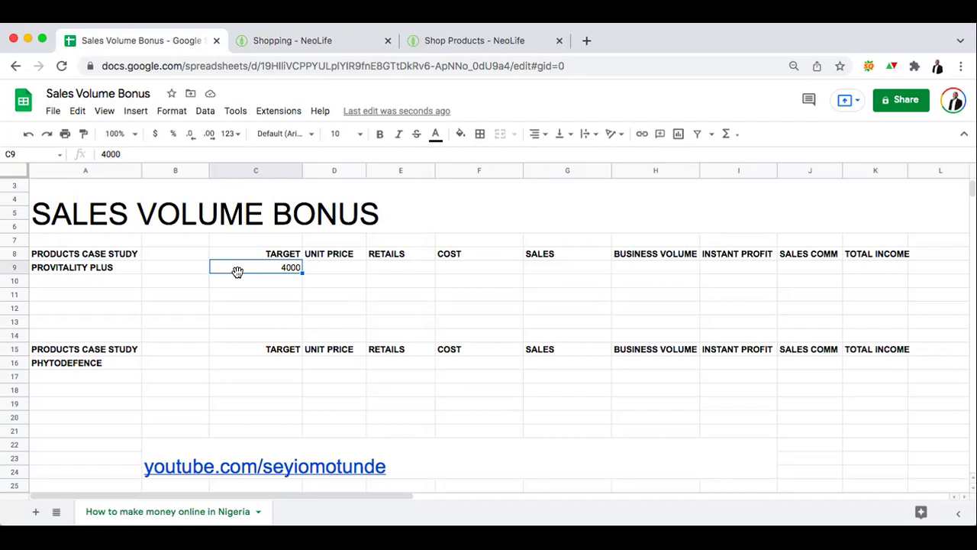
pyautogui.click(178, 273)
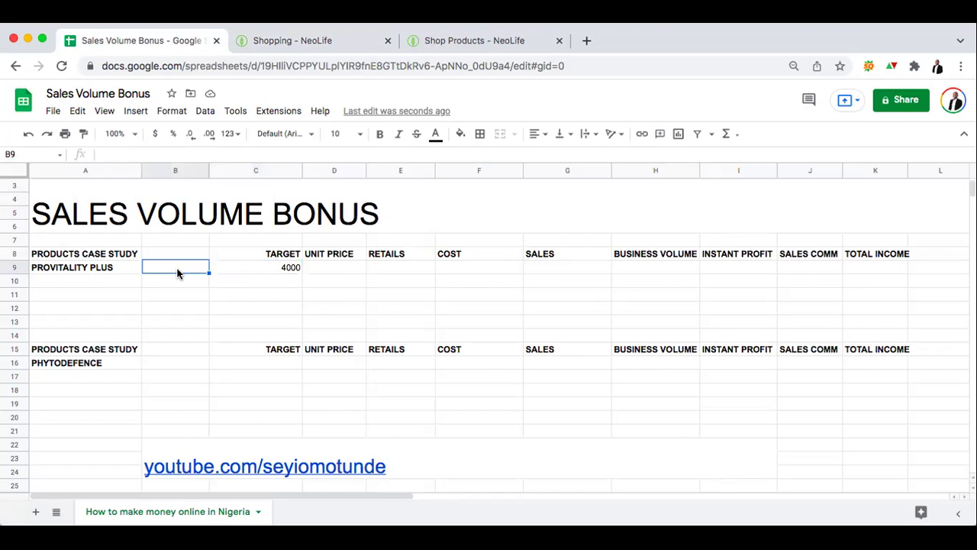
pyautogui.write('108')
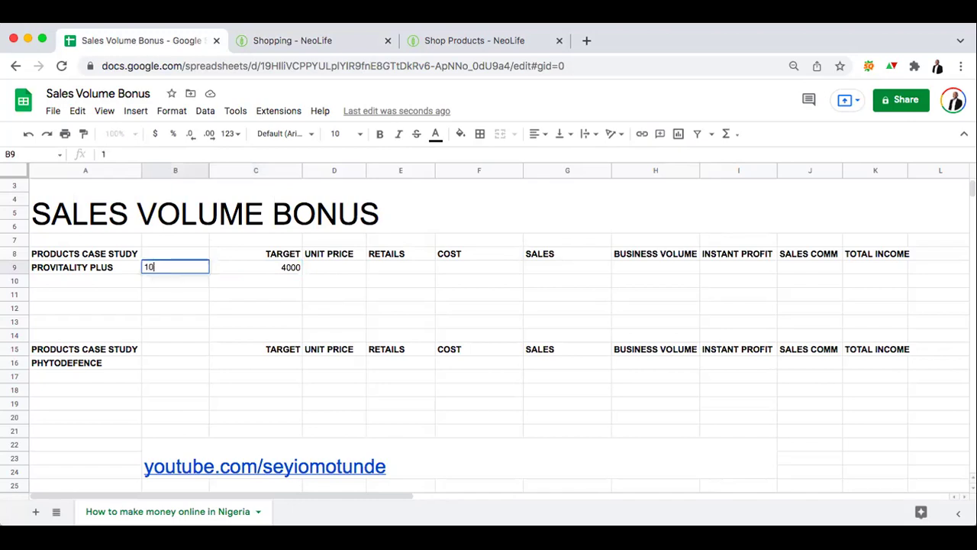
pyautogui.click(256, 313)
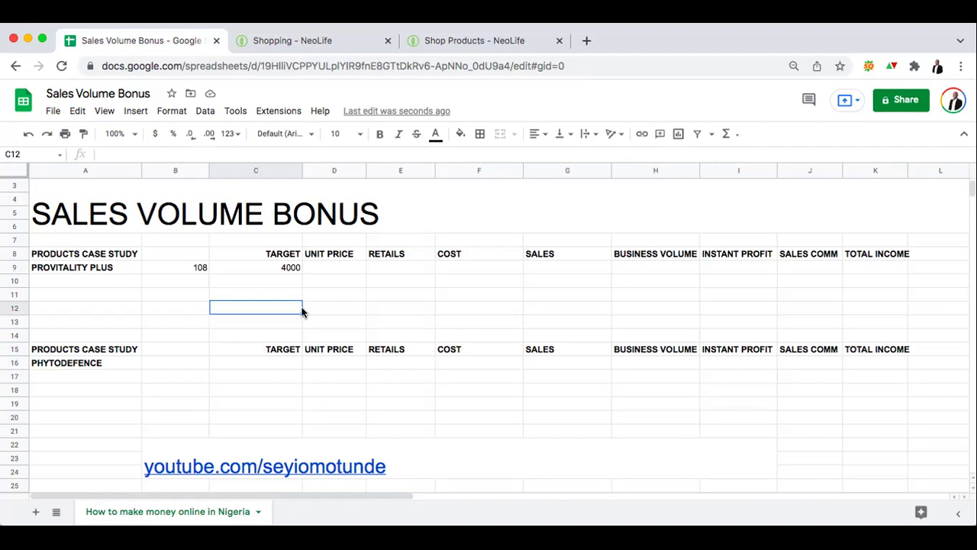
# Set the PROVITALITY PLUS target in C9 to 4104 and the number in B9 to 114.
pyautogui.click(287, 267)
pyautogui.write('4104')
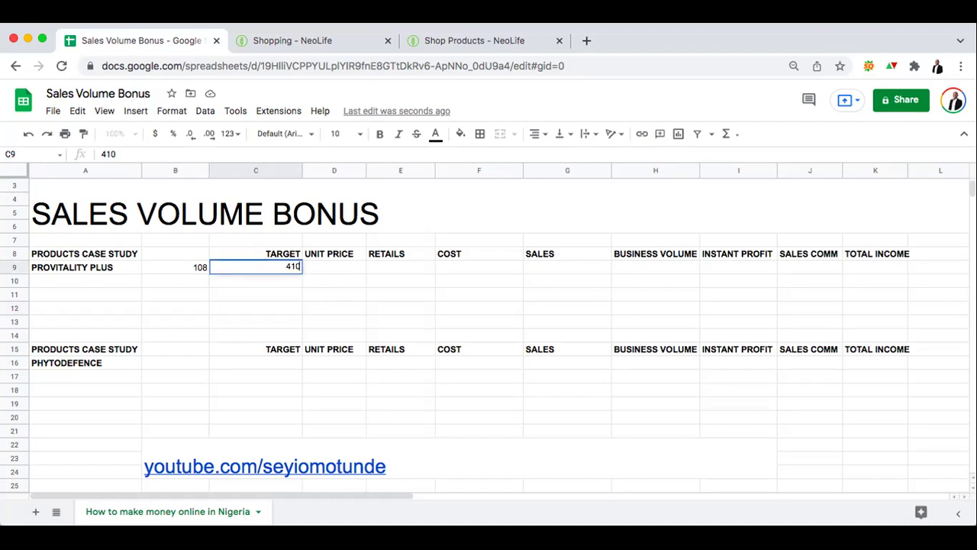
pyautogui.press('Return')
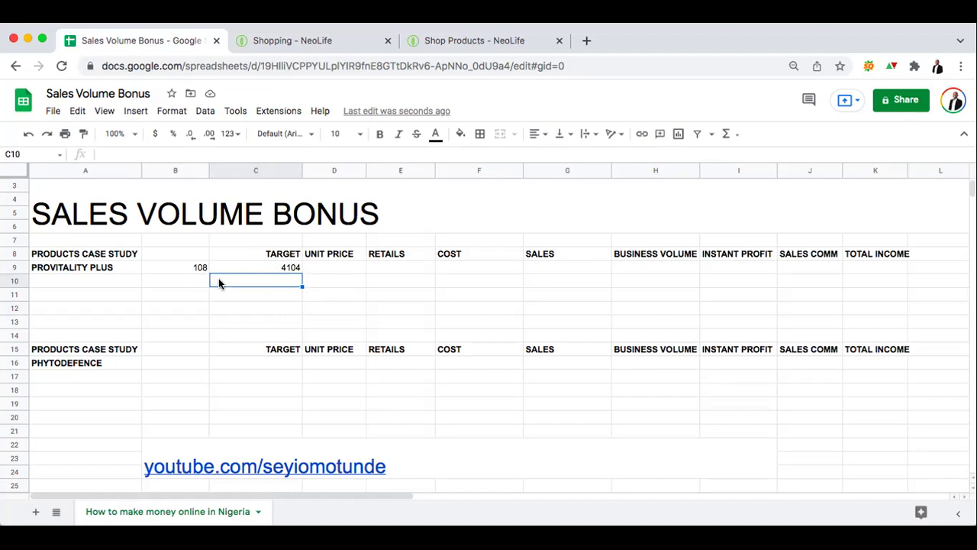
pyautogui.click(198, 267)
pyautogui.write('114')
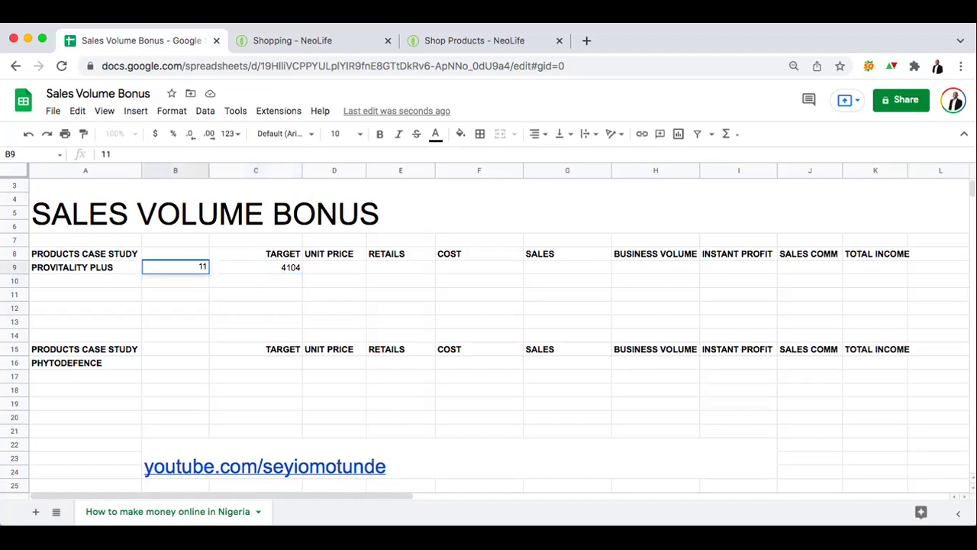
pyautogui.click(279, 307)
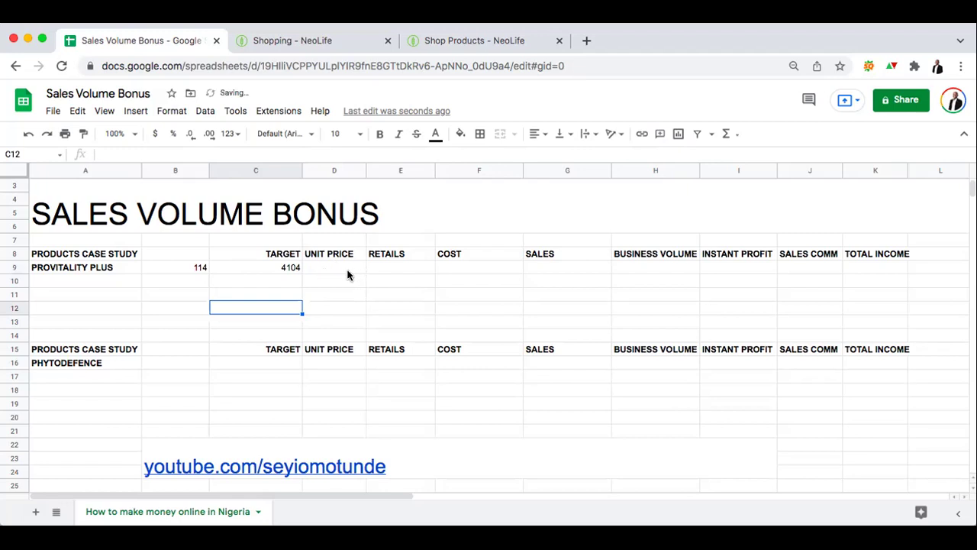
# Compare the Pro Vitality prices on the NeoLife Shop Products and Shopping pages, and return to the spreadsheet.
pyautogui.click(344, 273)
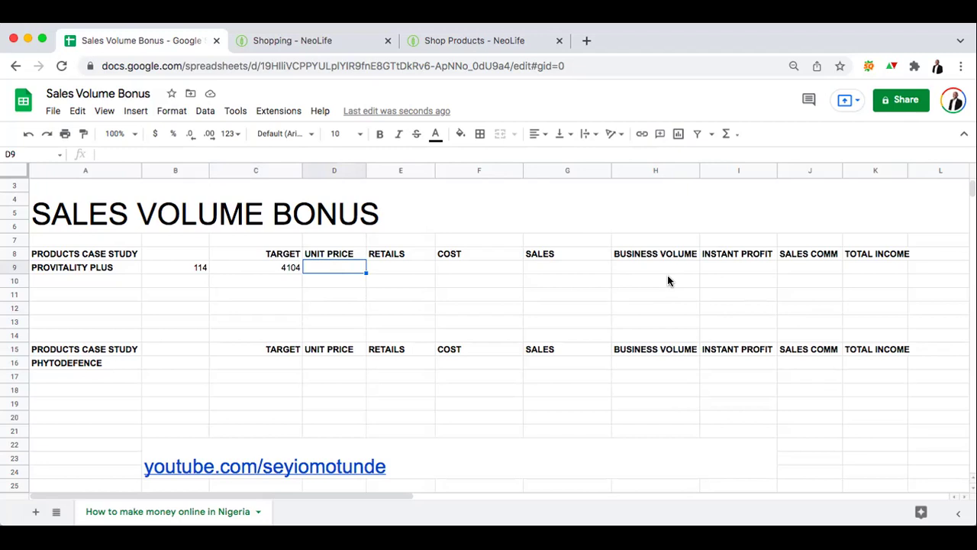
pyautogui.click(459, 271)
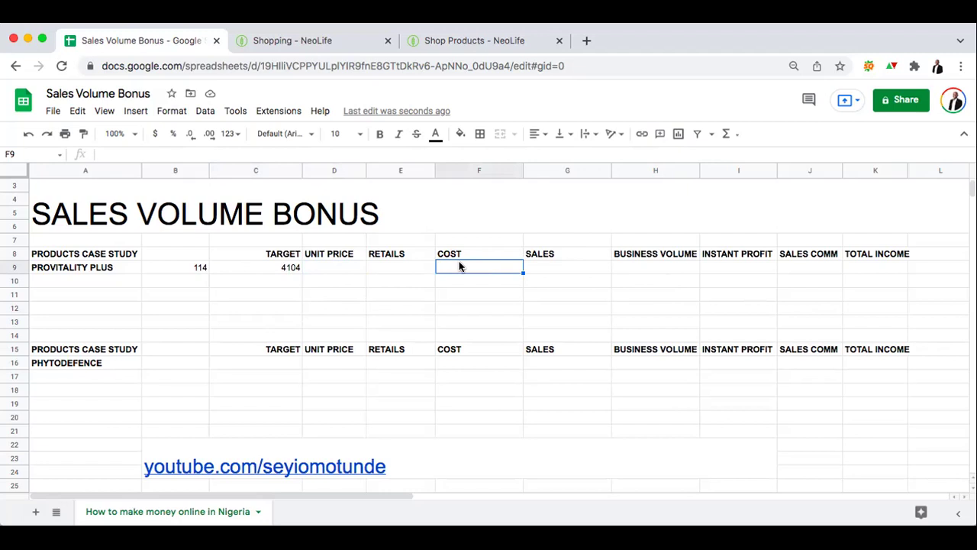
pyautogui.click(456, 40)
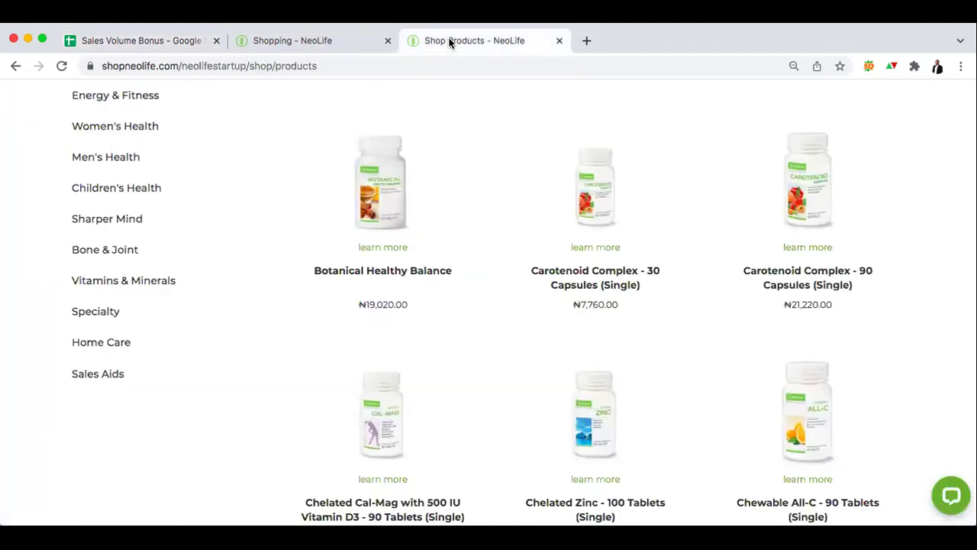
pyautogui.scroll(-1, 462, 319)
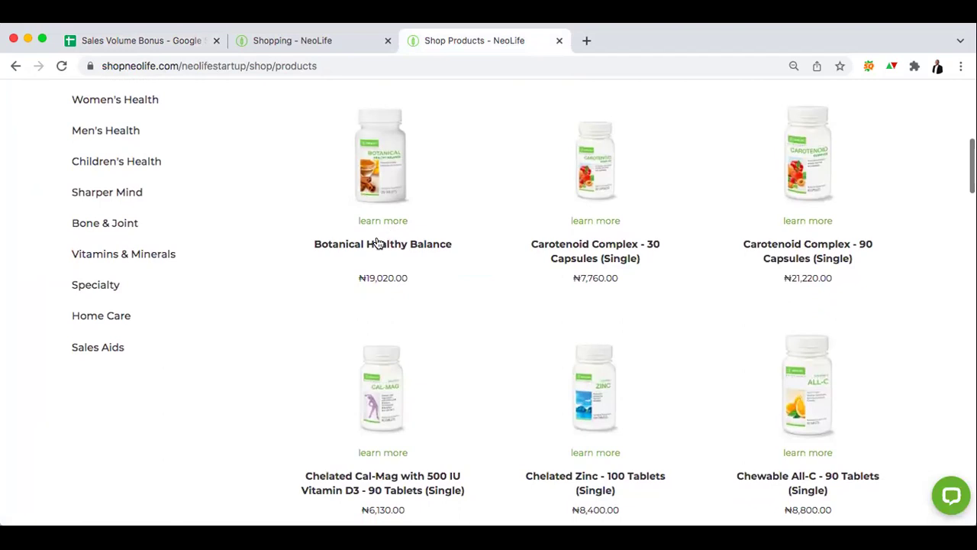
pyautogui.scroll(-14, 395, 266)
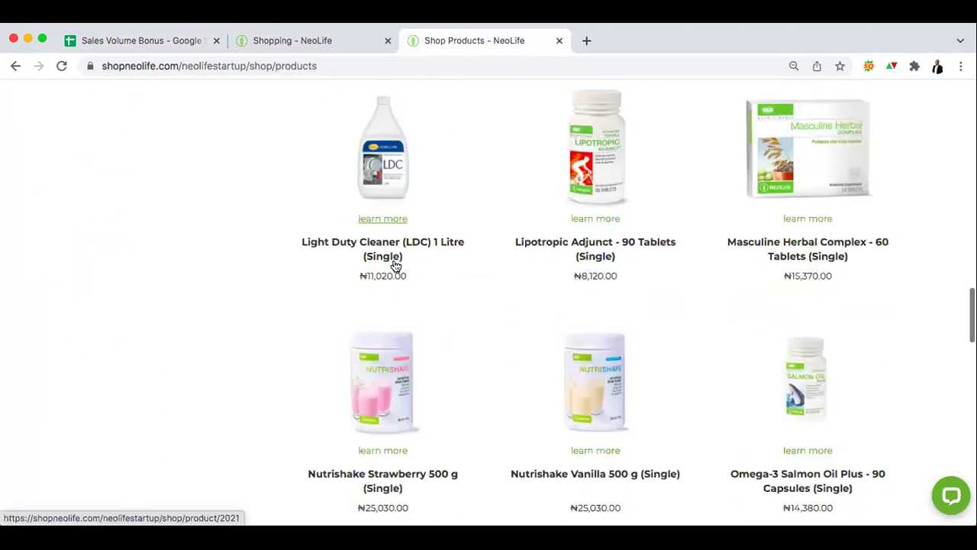
pyautogui.scroll(-5, 396, 266)
pyautogui.scroll(1, 583, 267)
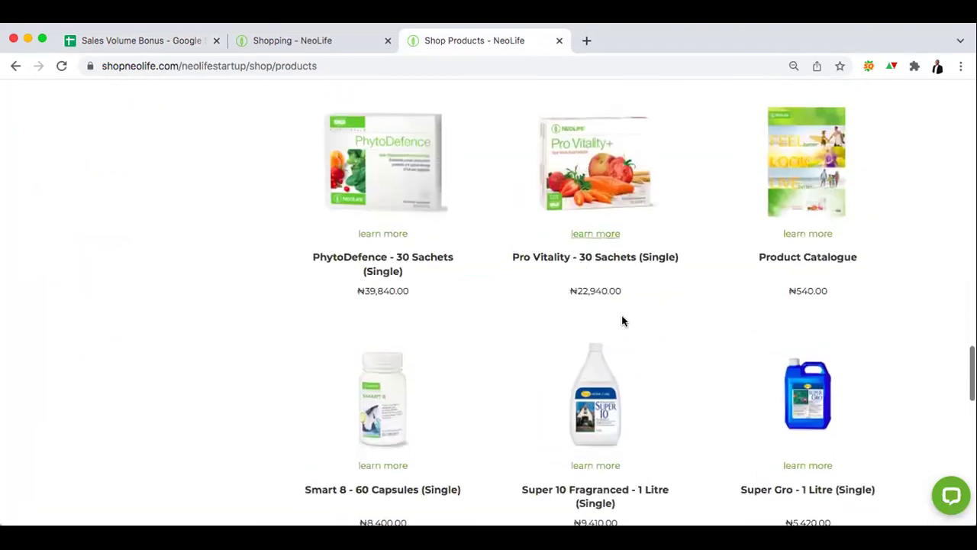
pyautogui.click(316, 42)
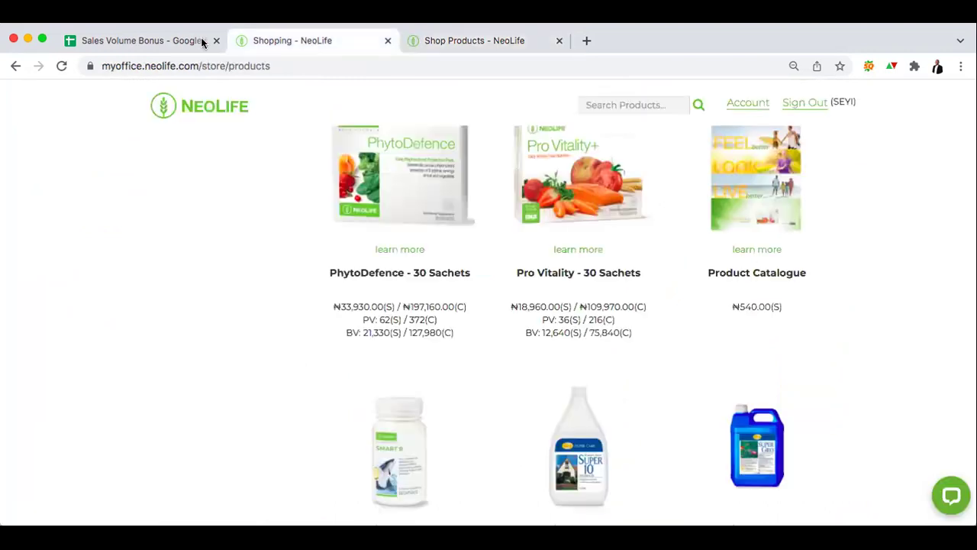
pyautogui.click(203, 41)
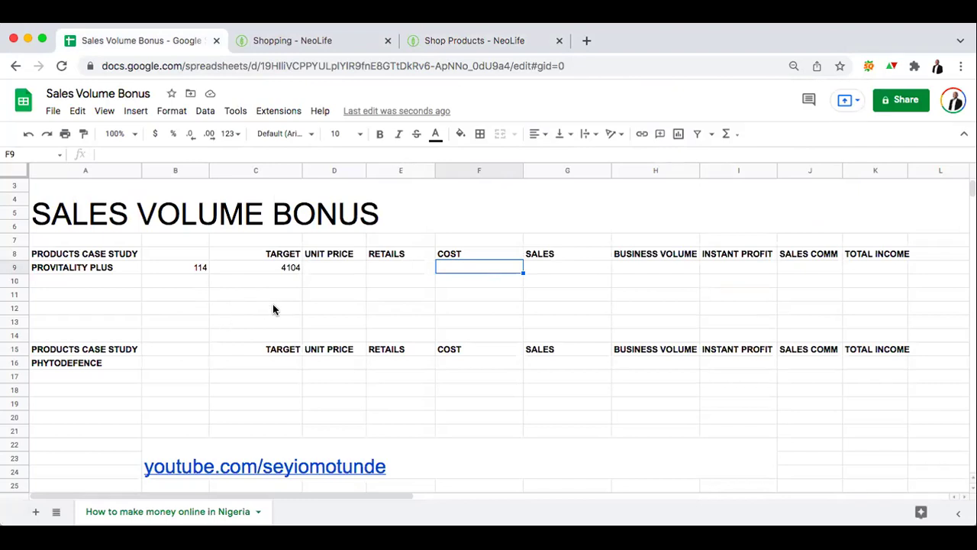
# Check the Pro Vitality prices on the NeoLife Shopping and Shop Products pages, and enter 2089430 as the PROVITALITY PLUS cost in F9.
pyautogui.click(314, 43)
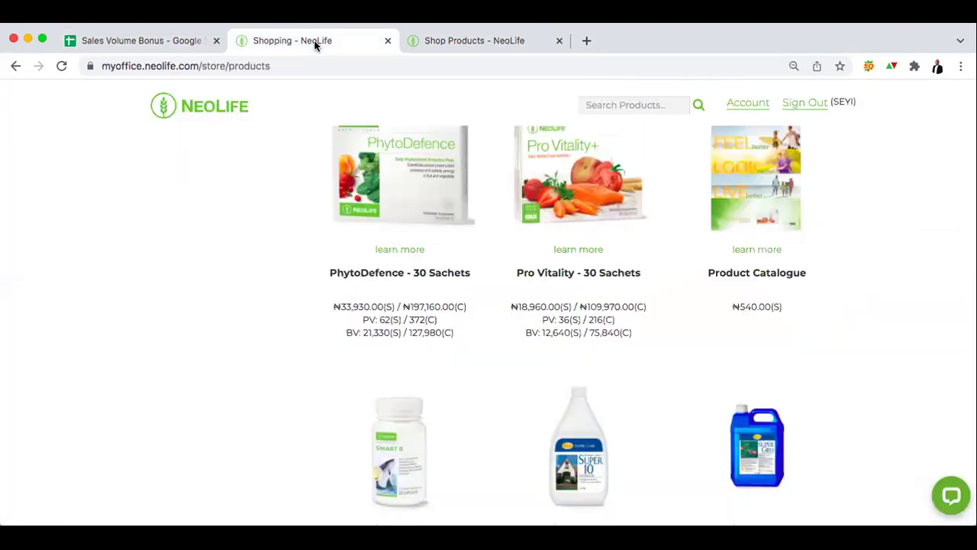
pyautogui.scroll(-2, 552, 219)
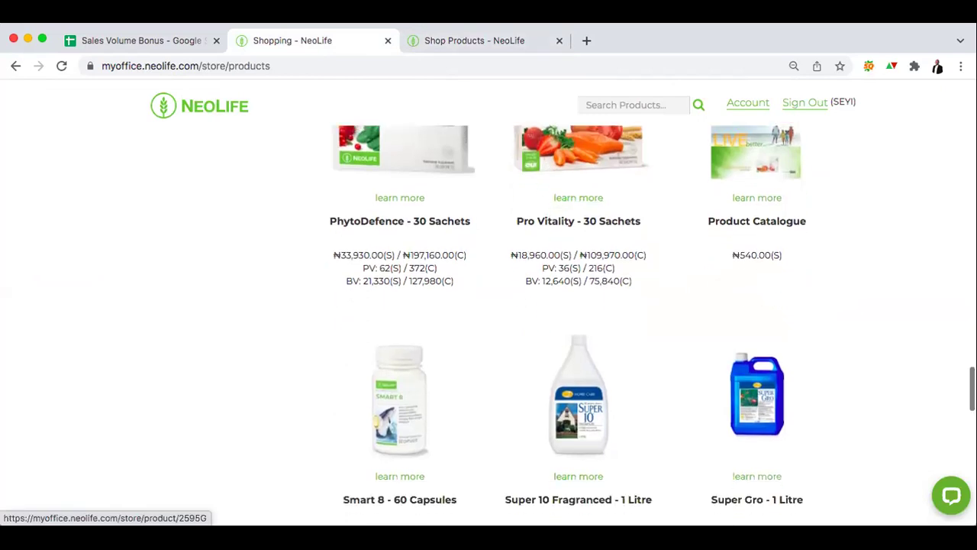
pyautogui.scroll(1, 578, 229)
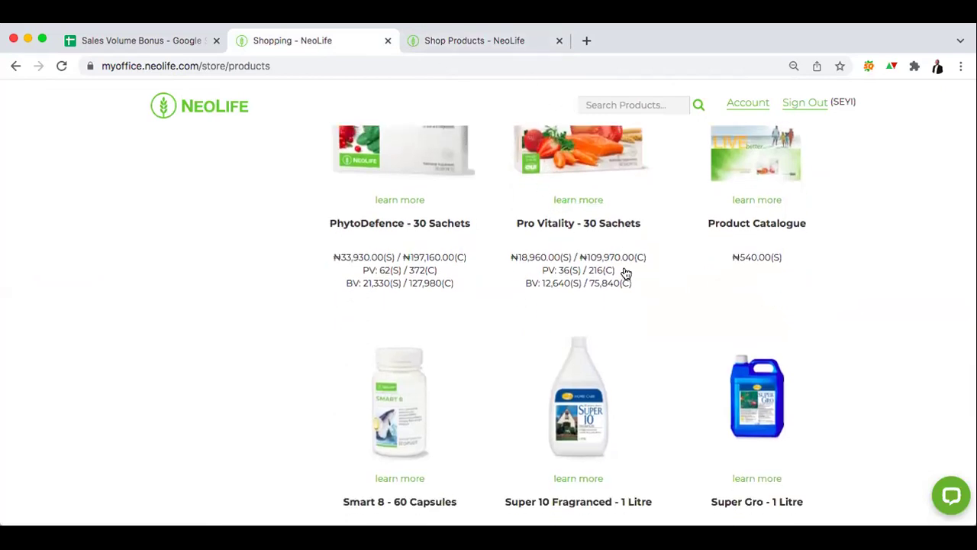
pyautogui.scroll(1, 603, 286)
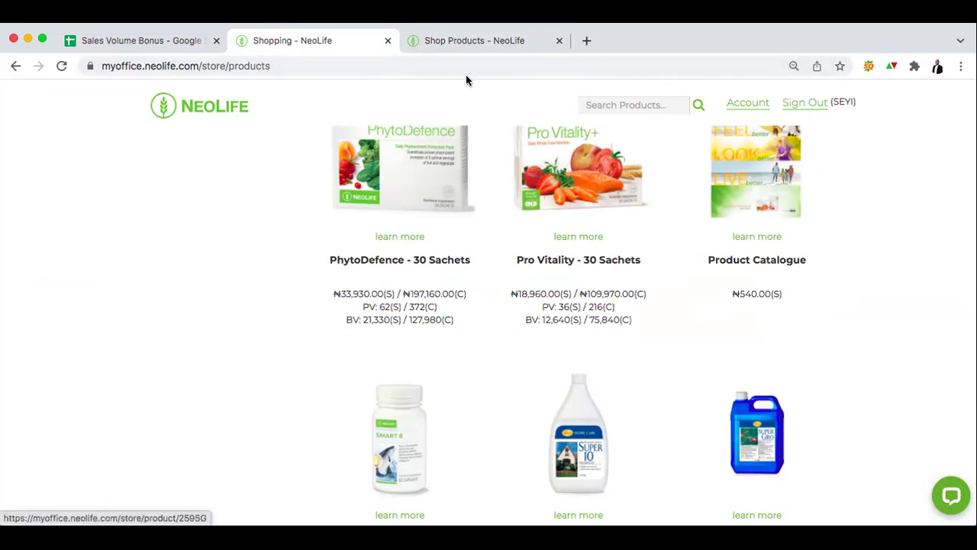
pyautogui.click(439, 46)
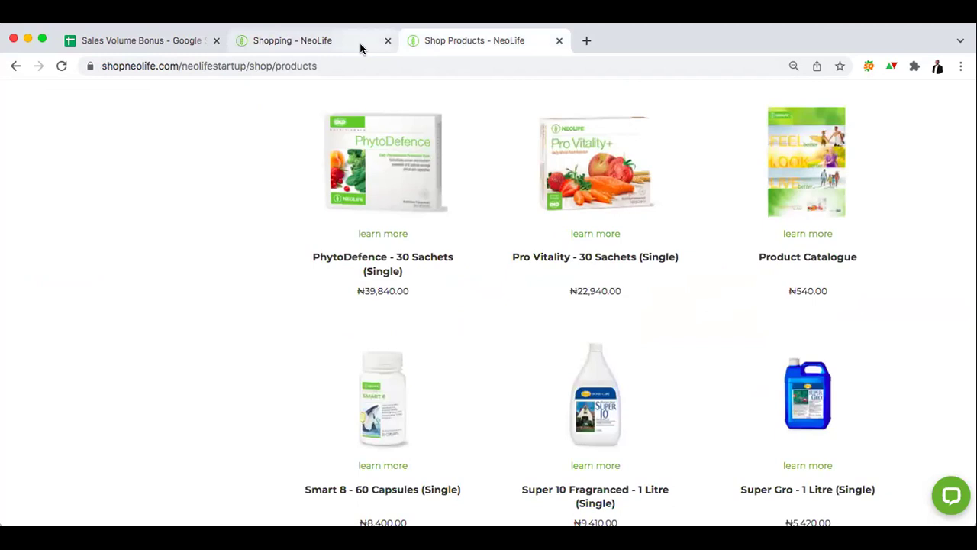
pyautogui.click(190, 44)
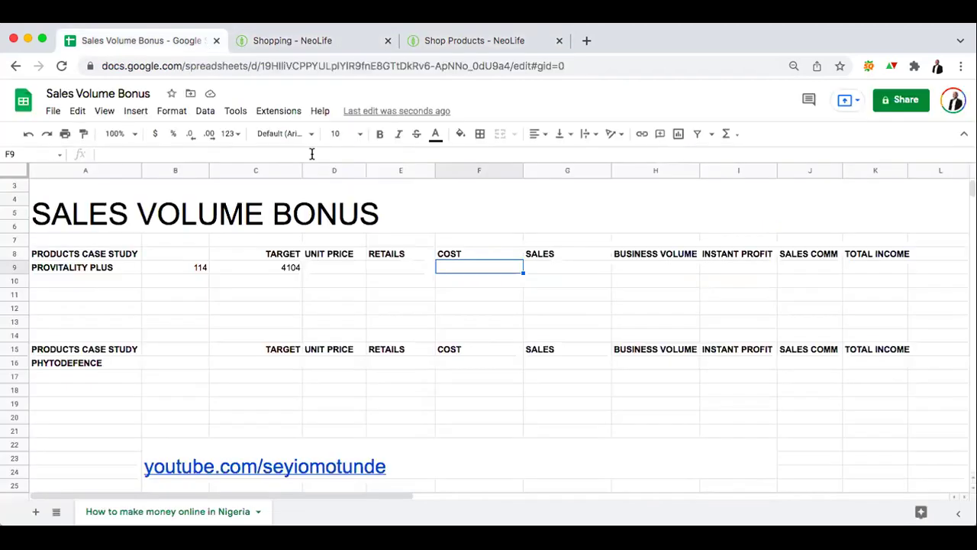
pyautogui.click(329, 267)
pyautogui.click(385, 269)
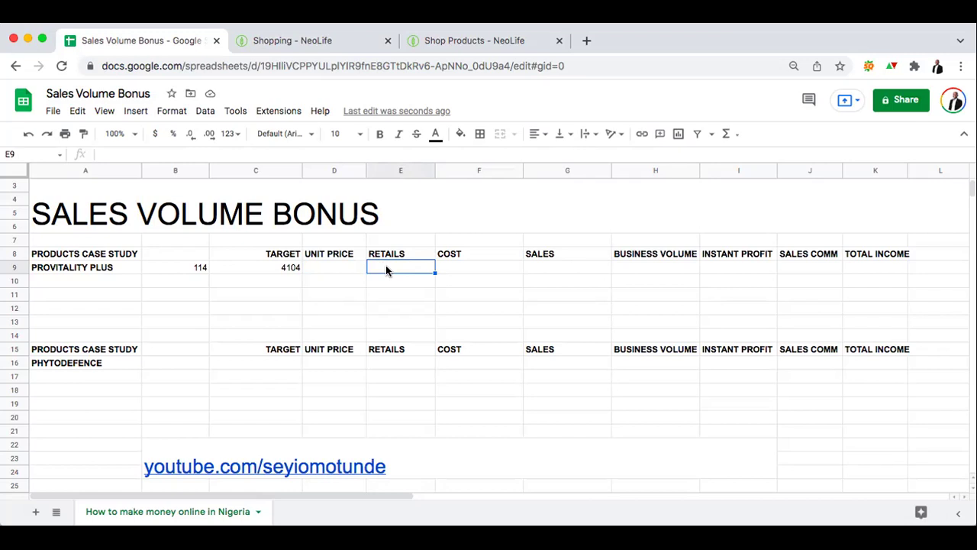
pyautogui.click(471, 271)
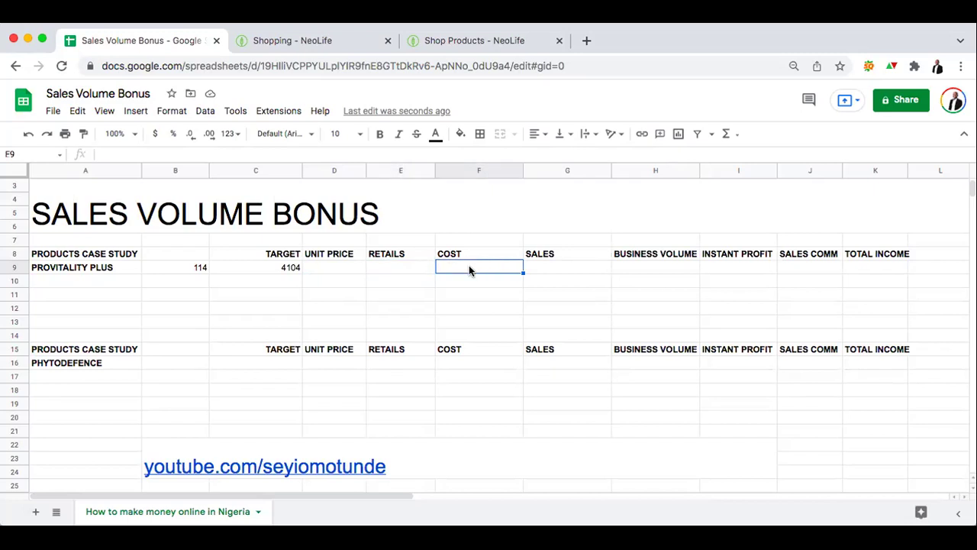
pyautogui.write('20')
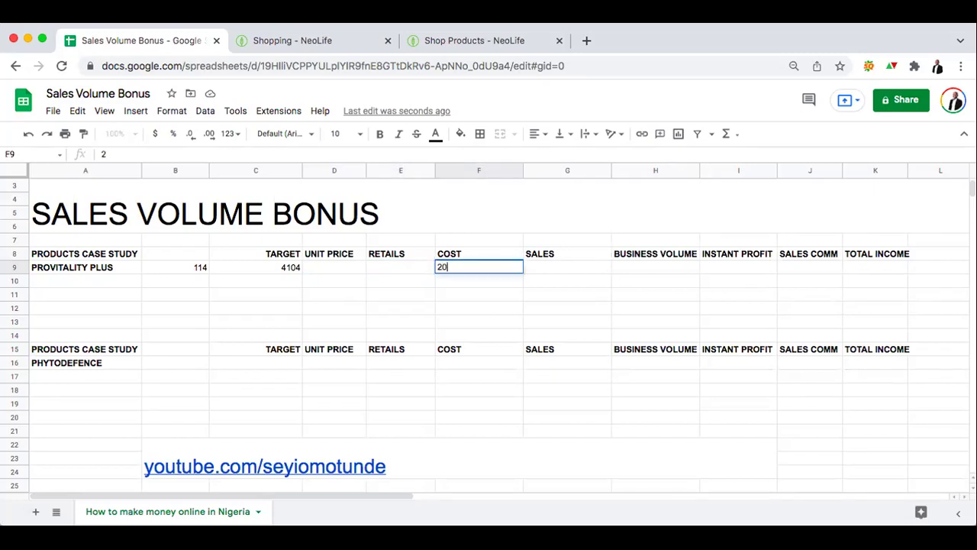
pyautogui.write('89430')
pyautogui.click(471, 323)
# Compare the single-pack Pro Vitality prices on both NeoLife pages, and enter 18960 as the PROVITALITY PLUS unit price in D9.
pyautogui.click(338, 267)
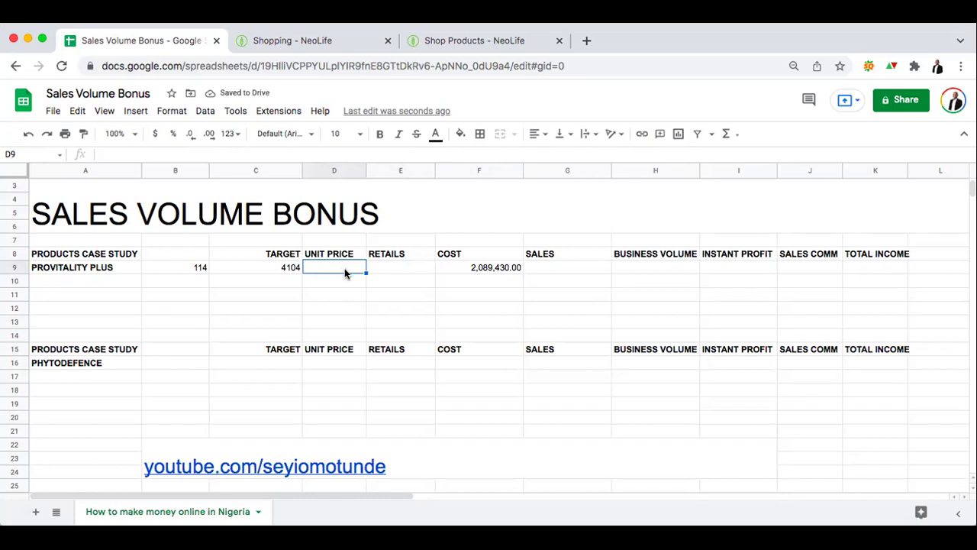
pyautogui.click(448, 40)
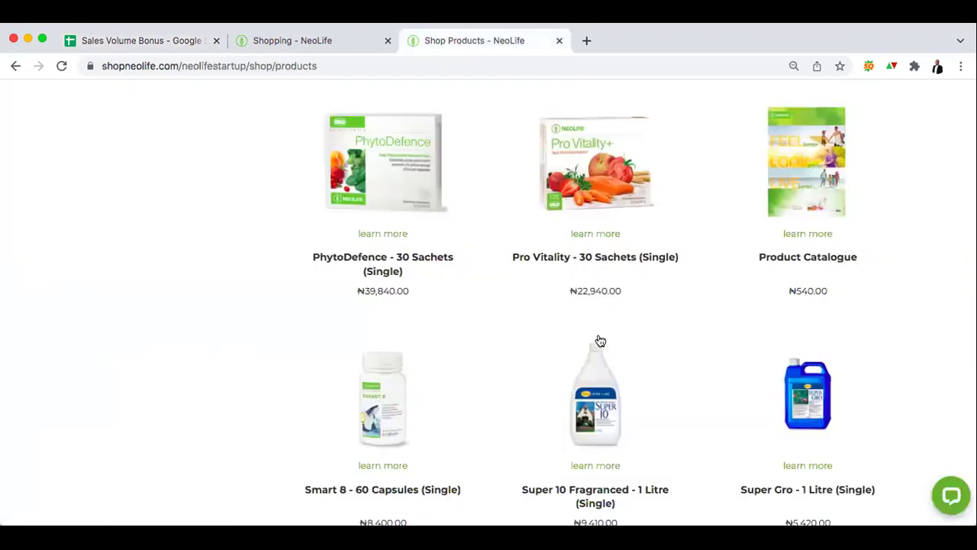
pyautogui.click(305, 41)
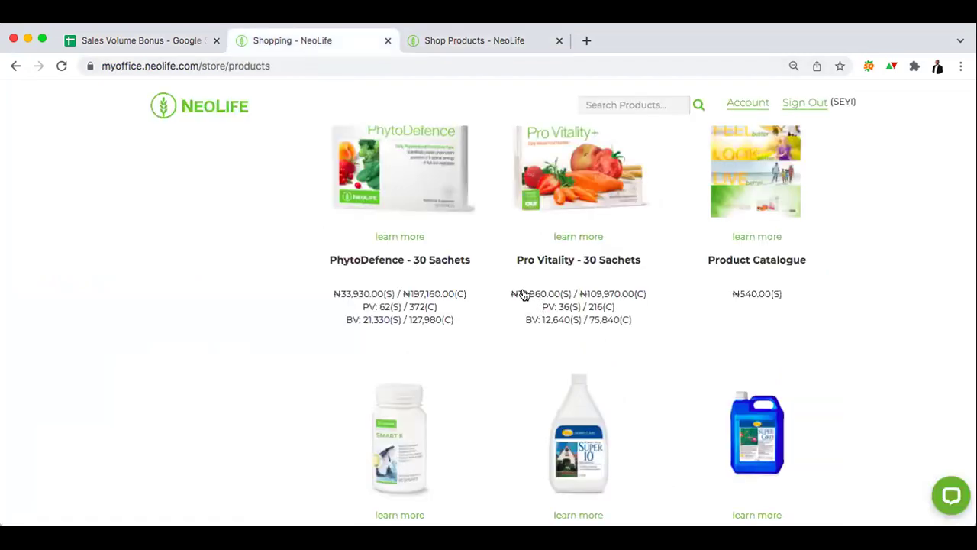
pyautogui.click(440, 43)
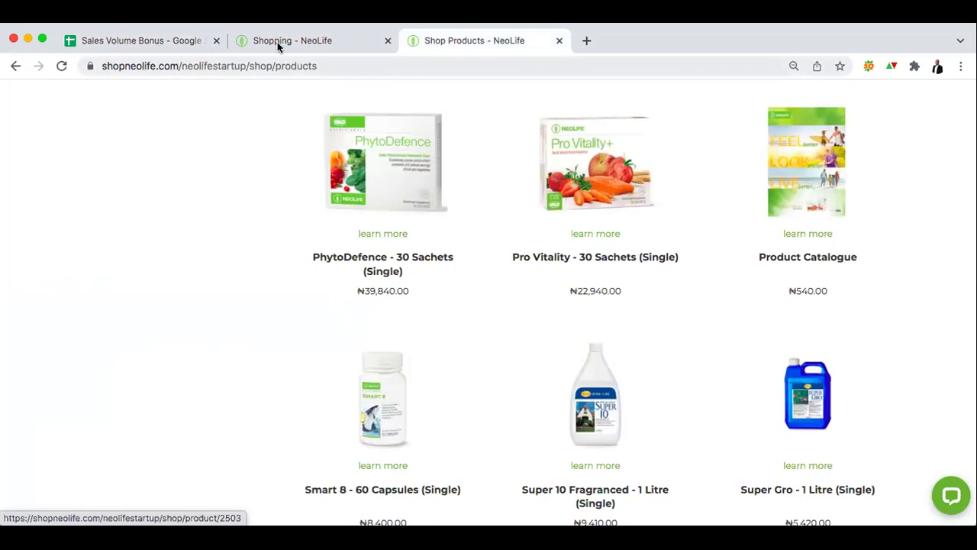
pyautogui.click(185, 40)
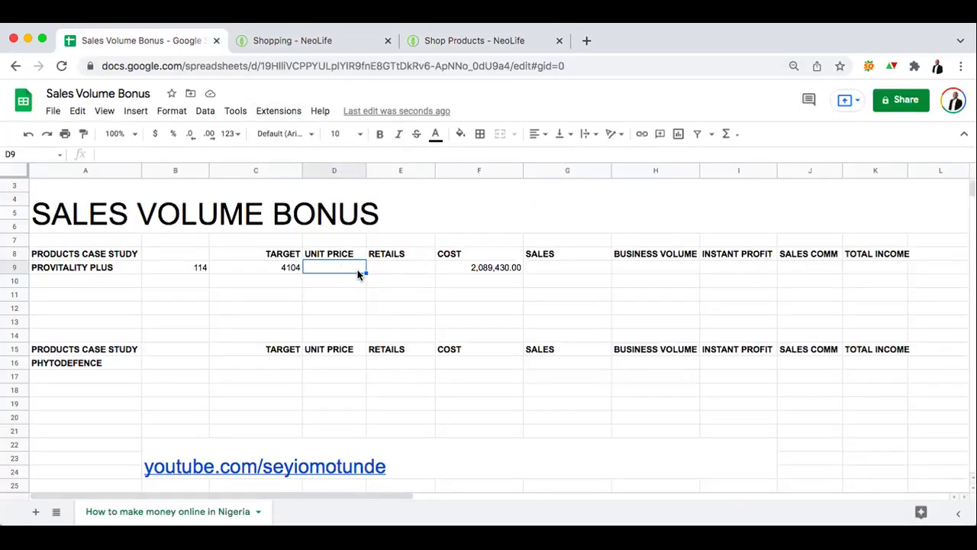
pyautogui.write('18')
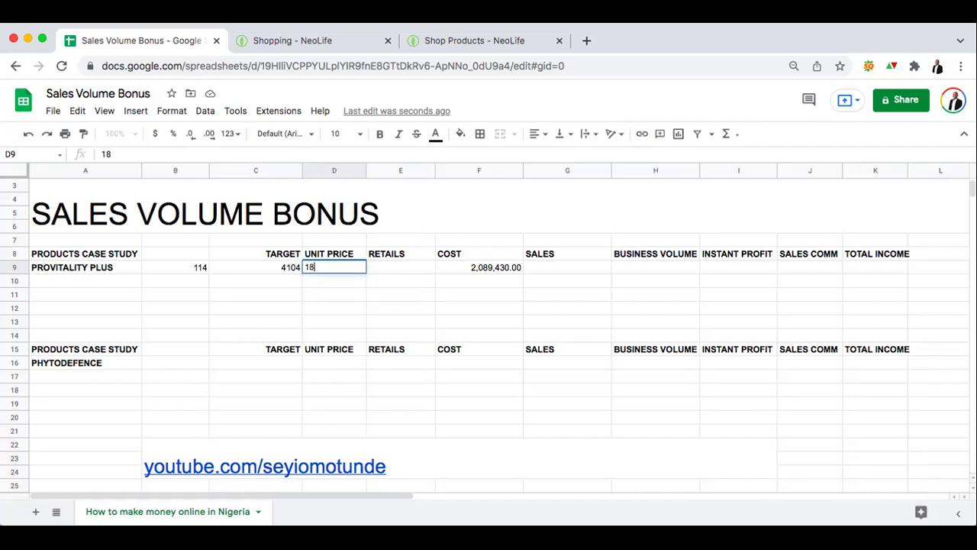
pyautogui.write('960')
# Set the PROVITALITY PLUS retail price in E9 to 22940 and check it against the NeoLife Shop Products page.
pyautogui.click(402, 268)
pyautogui.write('22949')
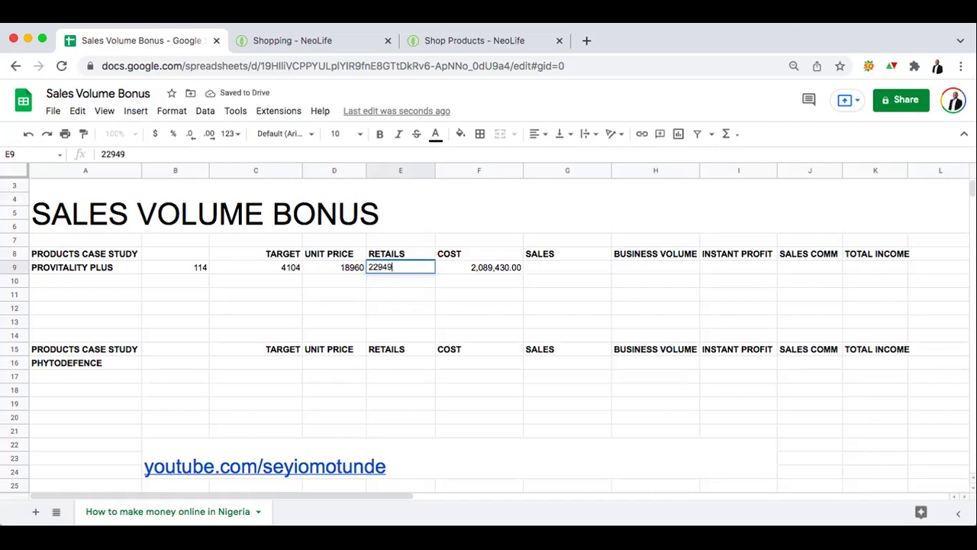
pyautogui.press('BackSpace')
pyautogui.press('BackSpace')
pyautogui.write('40')
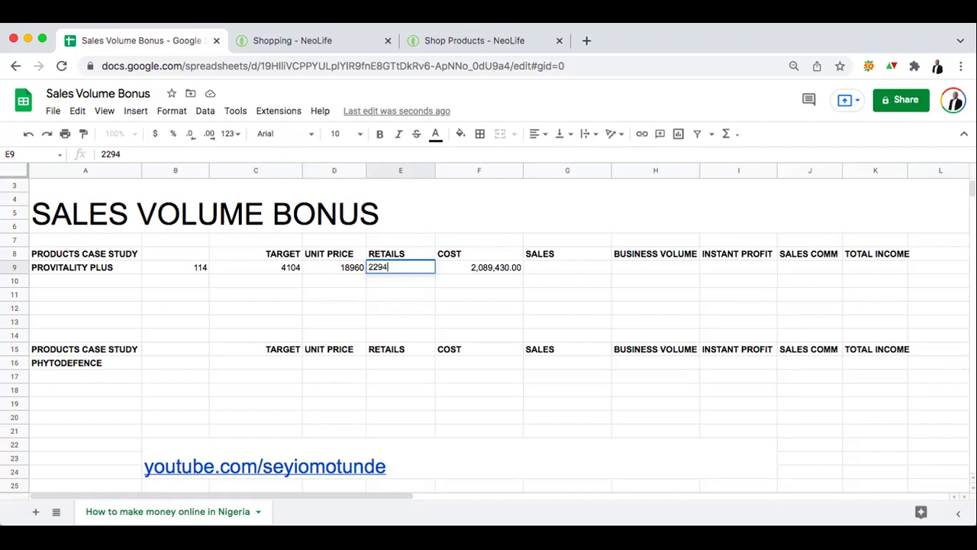
pyautogui.click(432, 321)
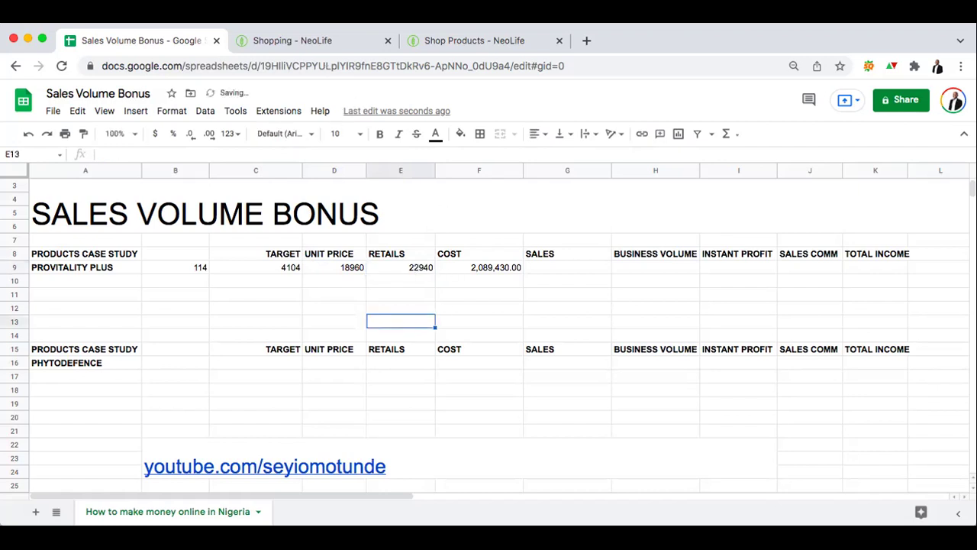
pyautogui.click(433, 42)
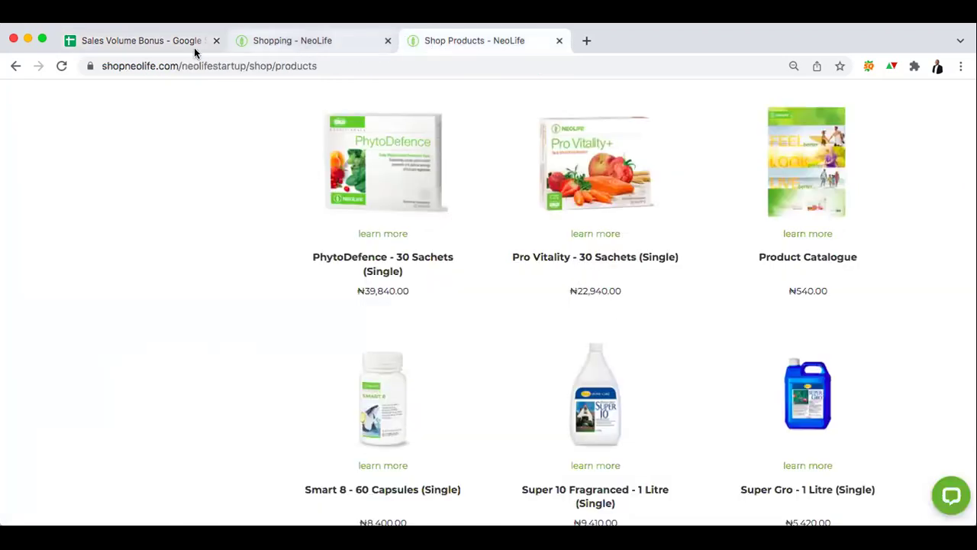
pyautogui.click(172, 40)
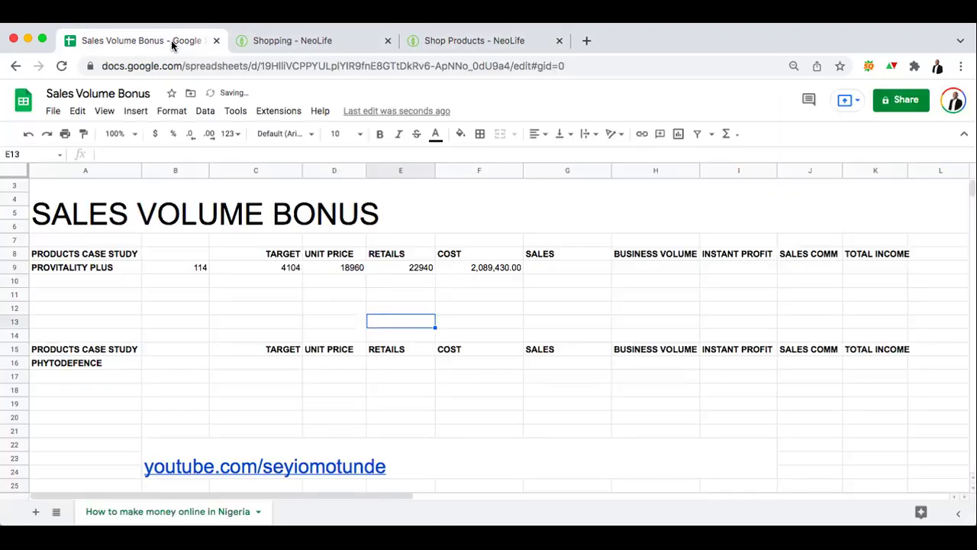
# Review the PROVITALITY PLUS values in B9 and C9, and add the column heading PACKS in cell B8.
pyautogui.click(289, 272)
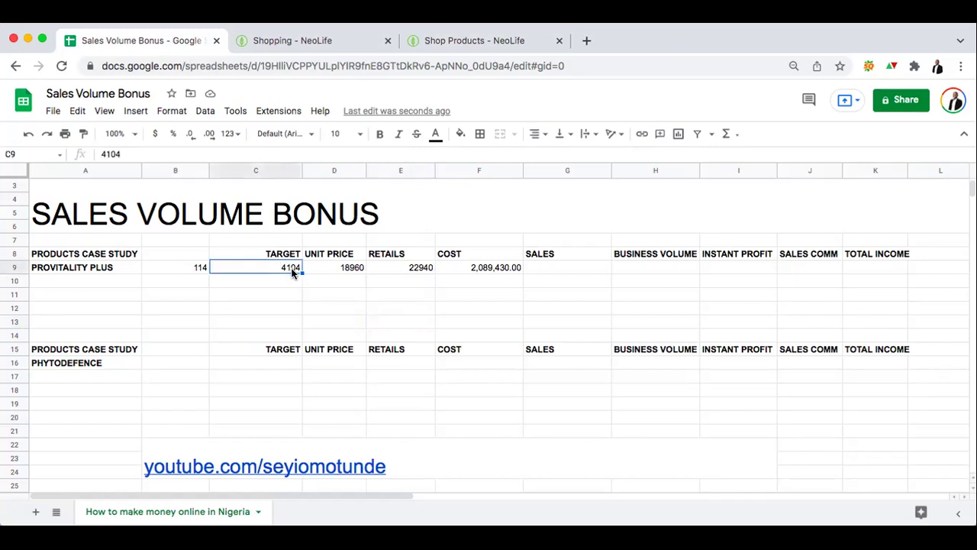
pyautogui.click(197, 272)
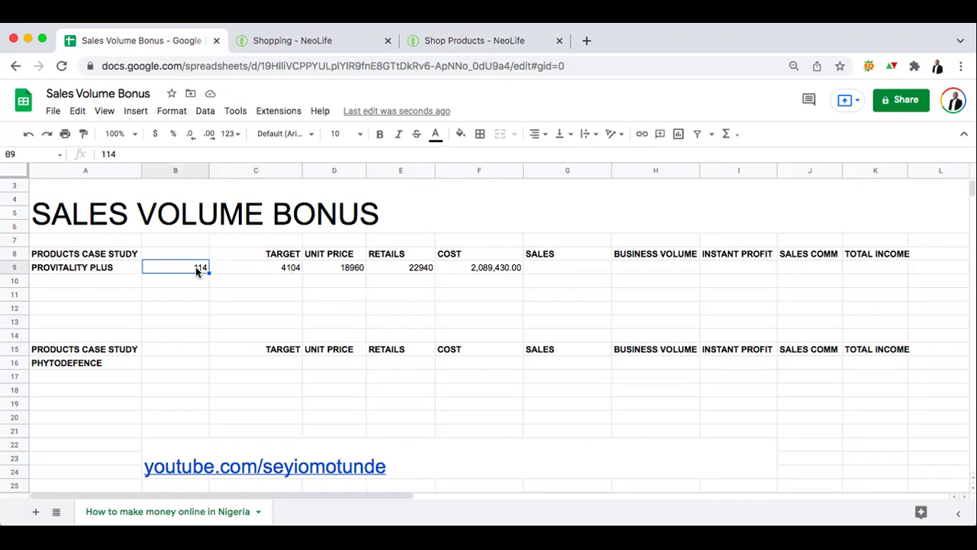
pyautogui.click(283, 270)
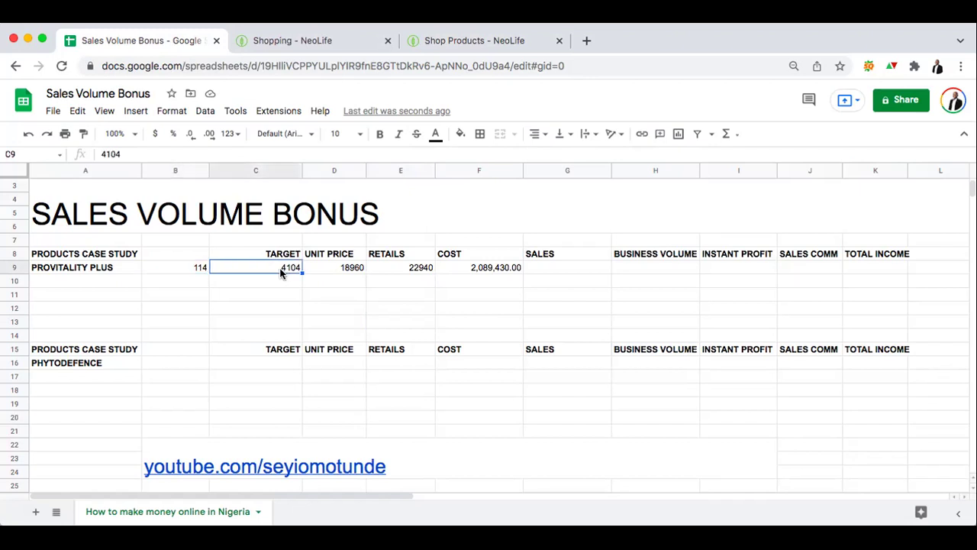
pyautogui.click(194, 268)
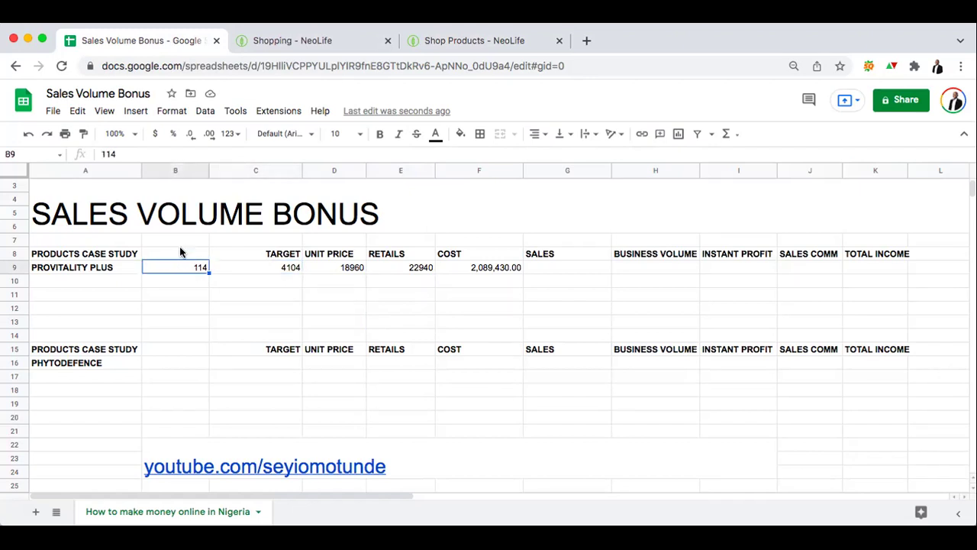
pyautogui.click(181, 253)
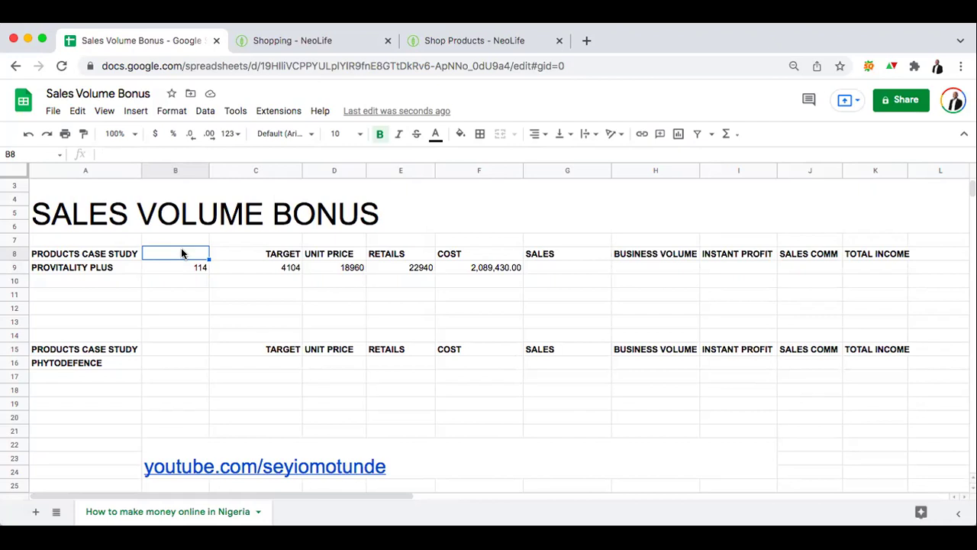
pyautogui.write('PACKS')
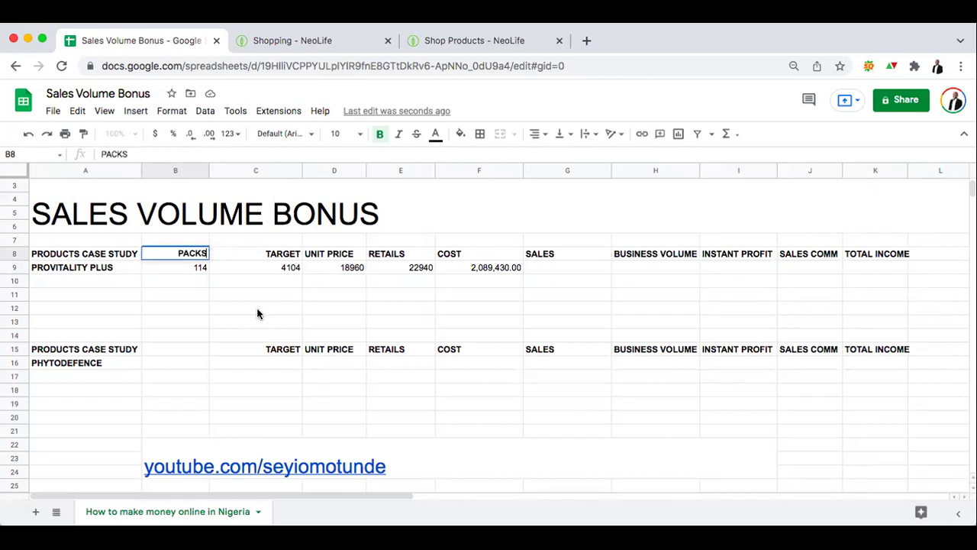
pyautogui.click(257, 313)
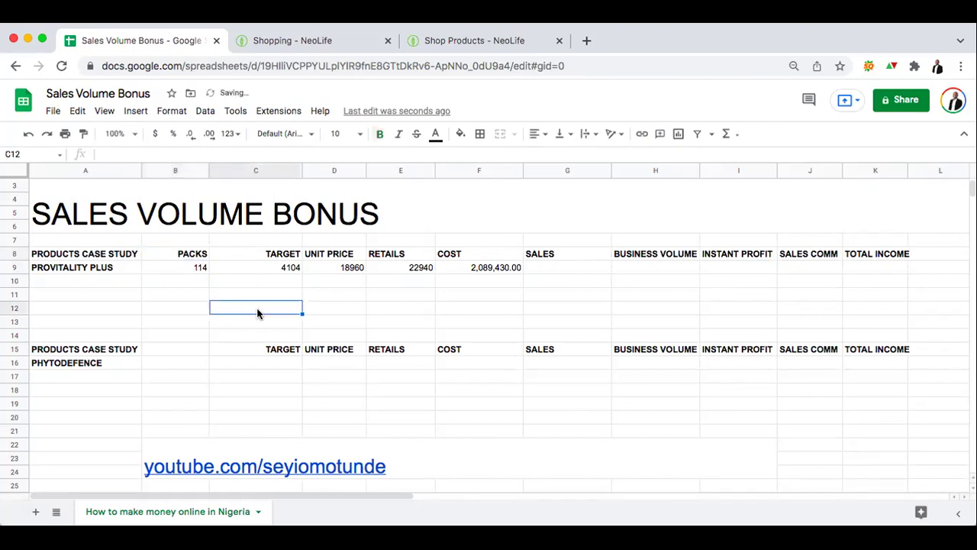
# Review the PROVITALITY PLUS unit price, retail price and cost in cells D9, E9 and F9.
pyautogui.click(350, 268)
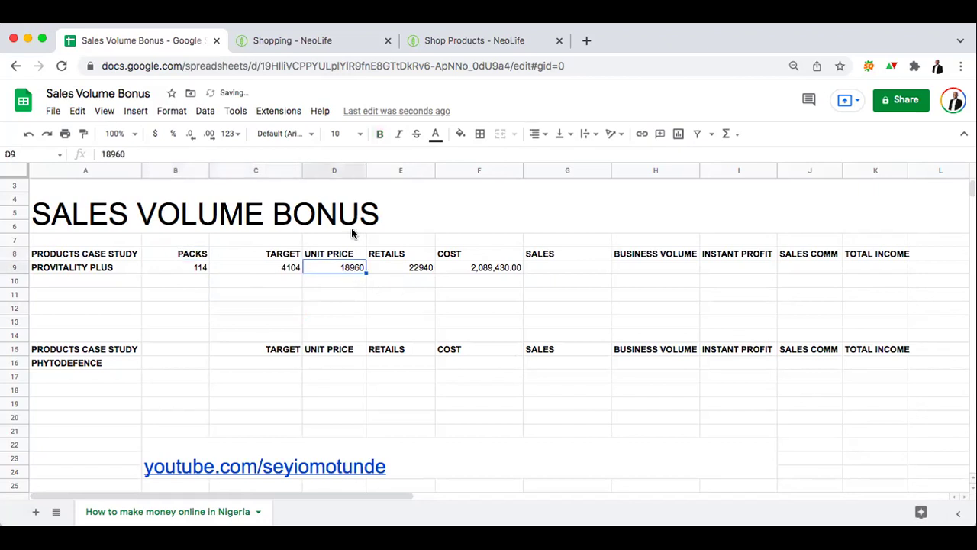
pyautogui.click(406, 272)
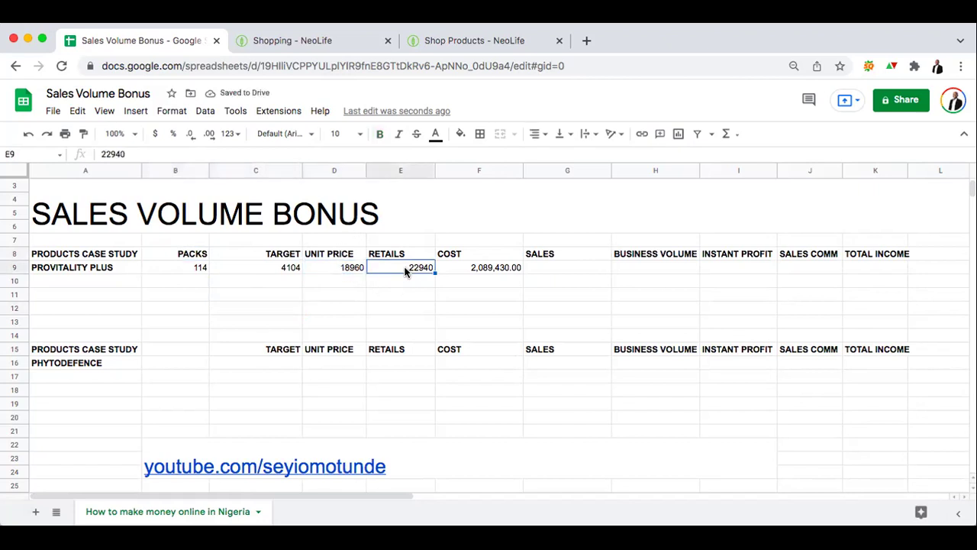
pyautogui.click(481, 268)
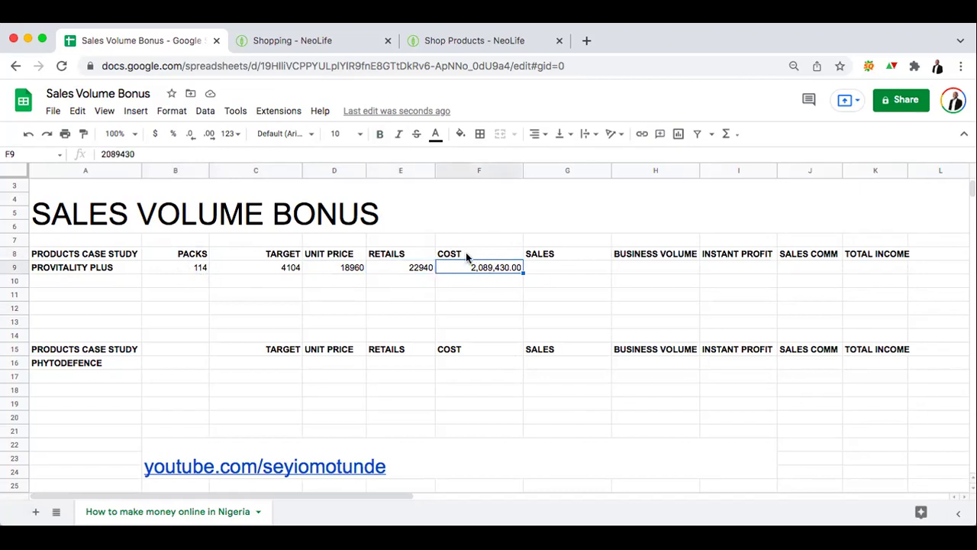
pyautogui.click(550, 268)
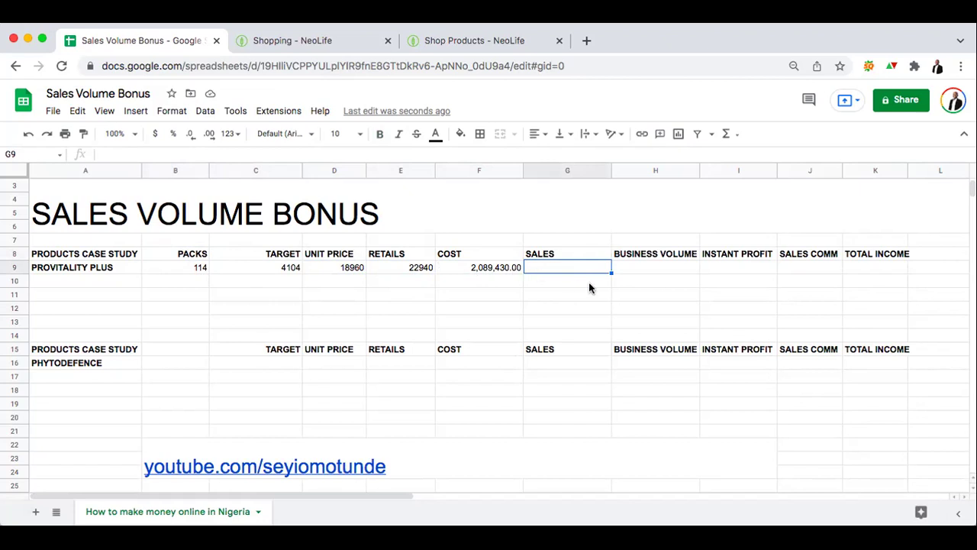
pyautogui.write('=')
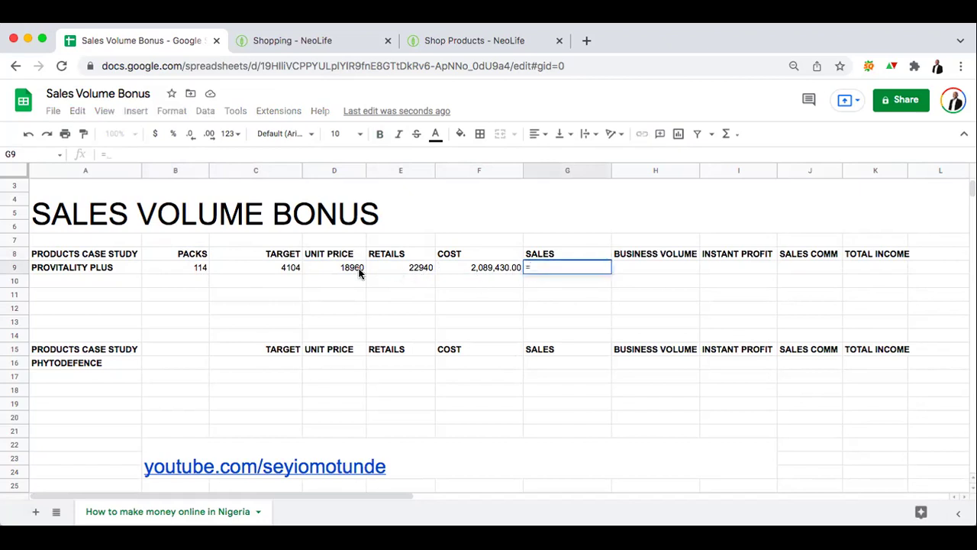
pyautogui.click(200, 267)
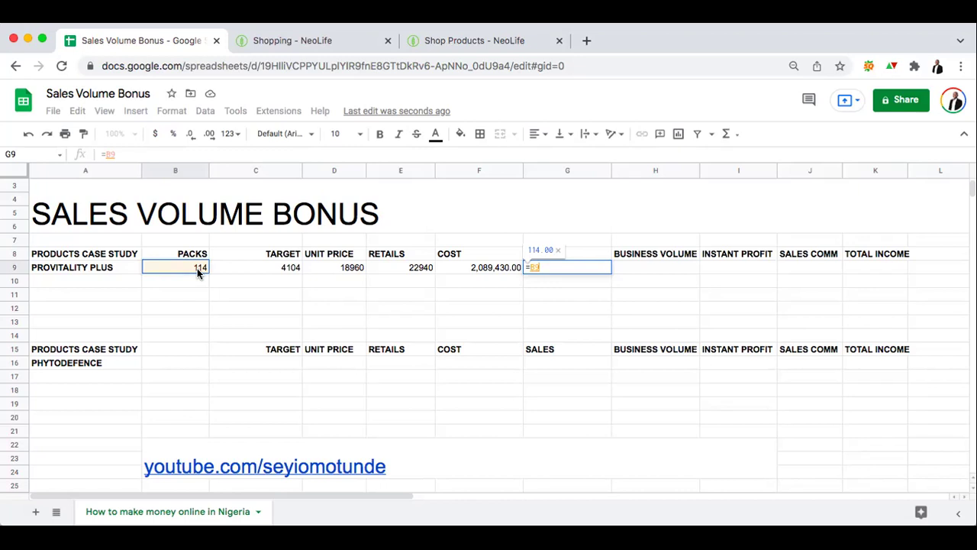
pyautogui.write('8')
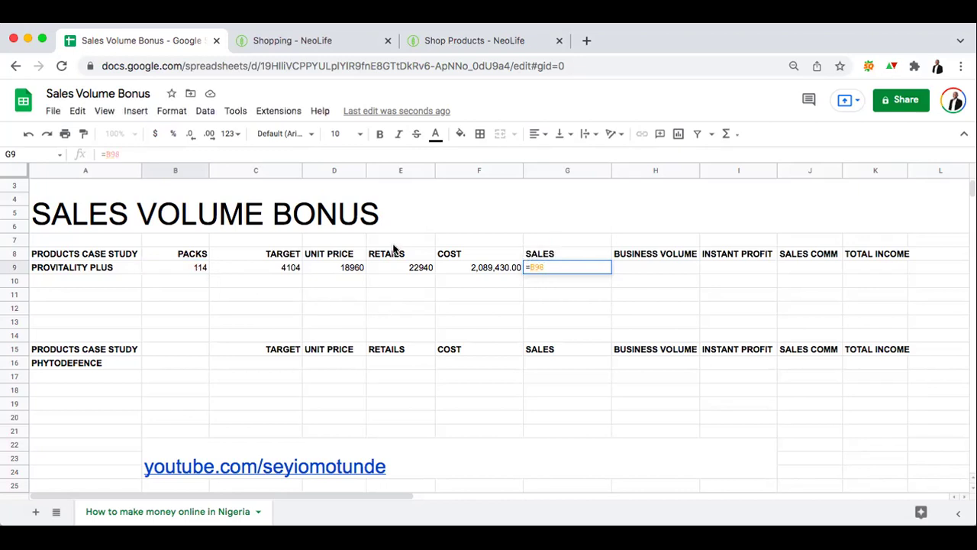
pyautogui.write('*')
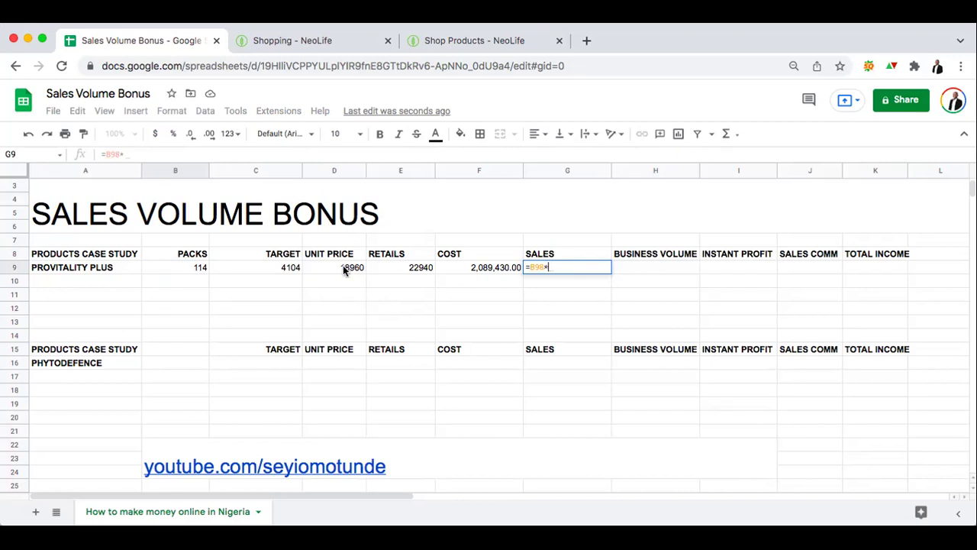
pyautogui.click(417, 273)
pyautogui.press('Return')
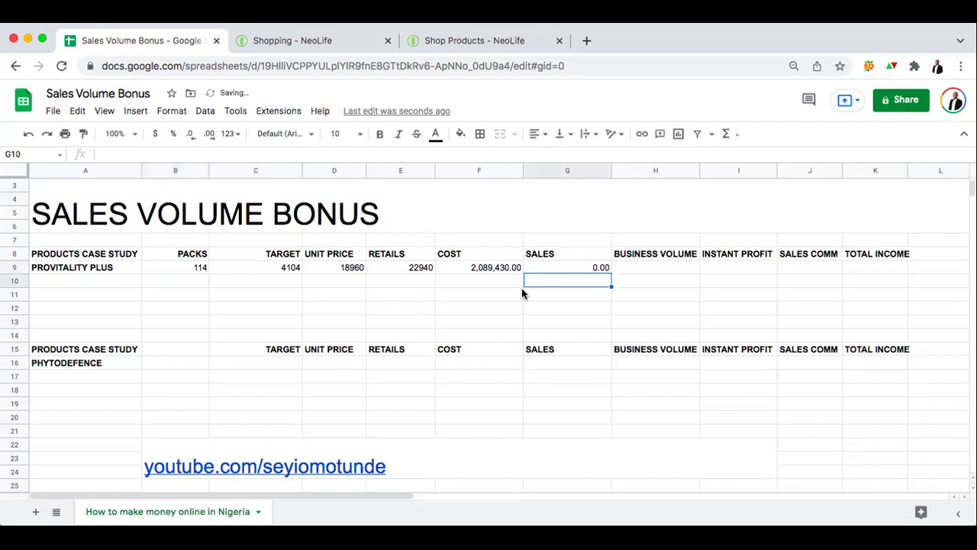
# Clear cell G9 and calculate the PROVITALITY PLUS sales there from packs and retail price with =B9*E9.
pyautogui.click(584, 267)
pyautogui.press('Delete')
pyautogui.write('=')
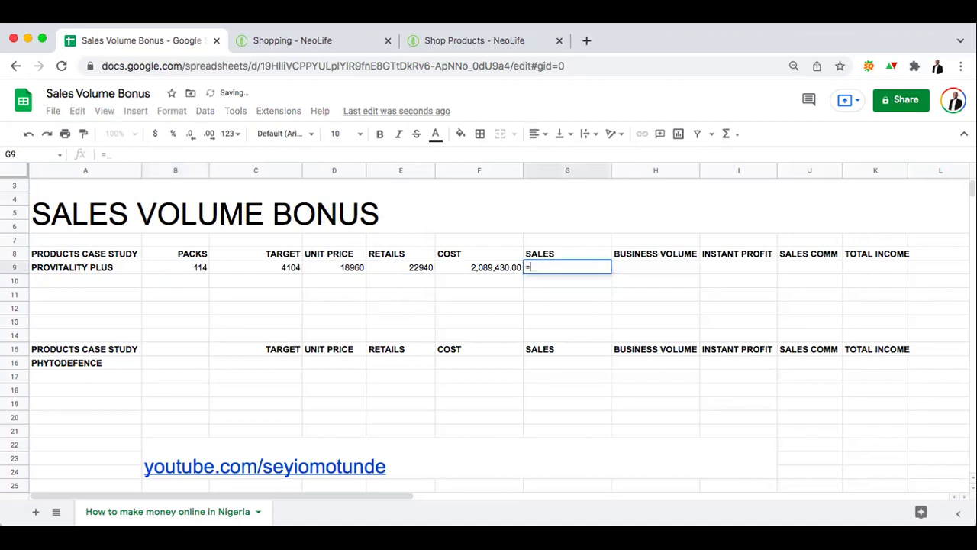
pyautogui.click(198, 270)
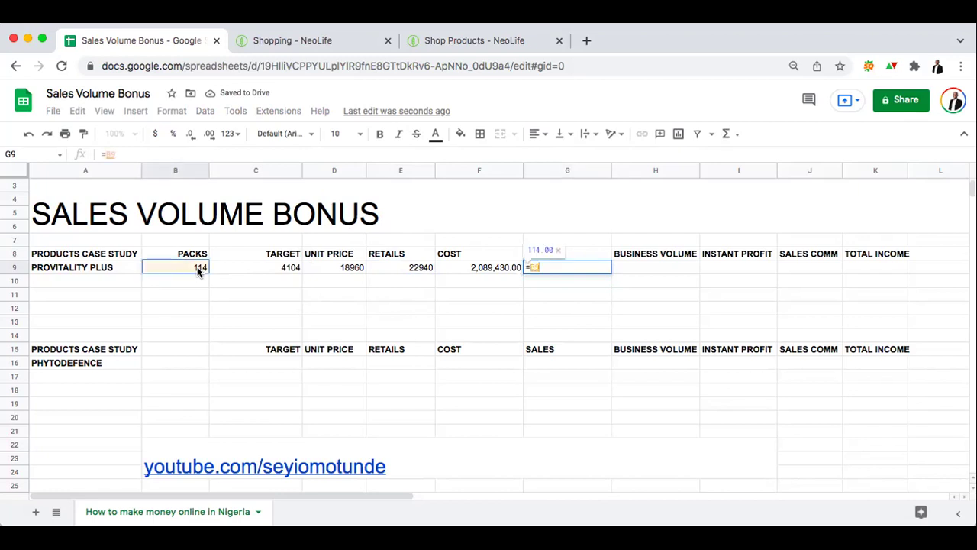
pyautogui.write('*')
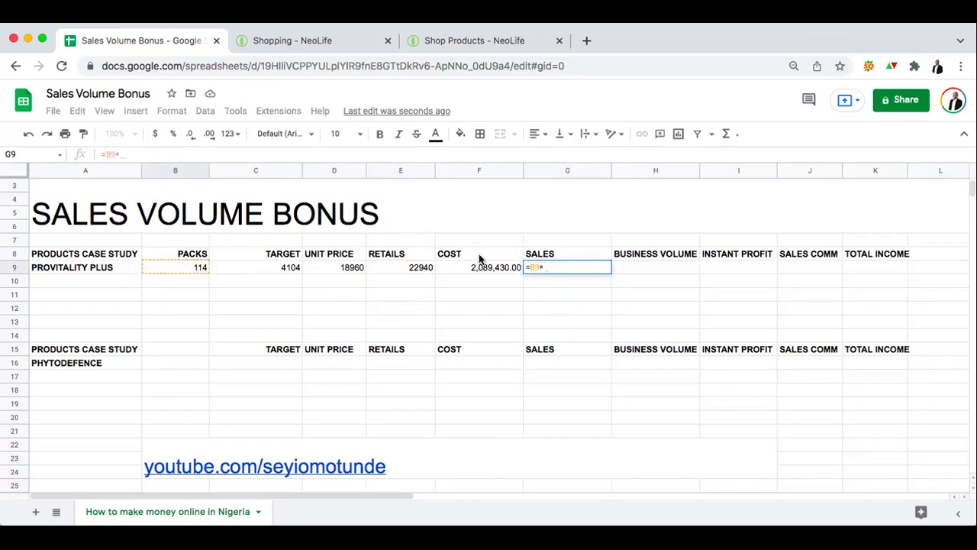
pyautogui.click(419, 271)
pyautogui.press('Return')
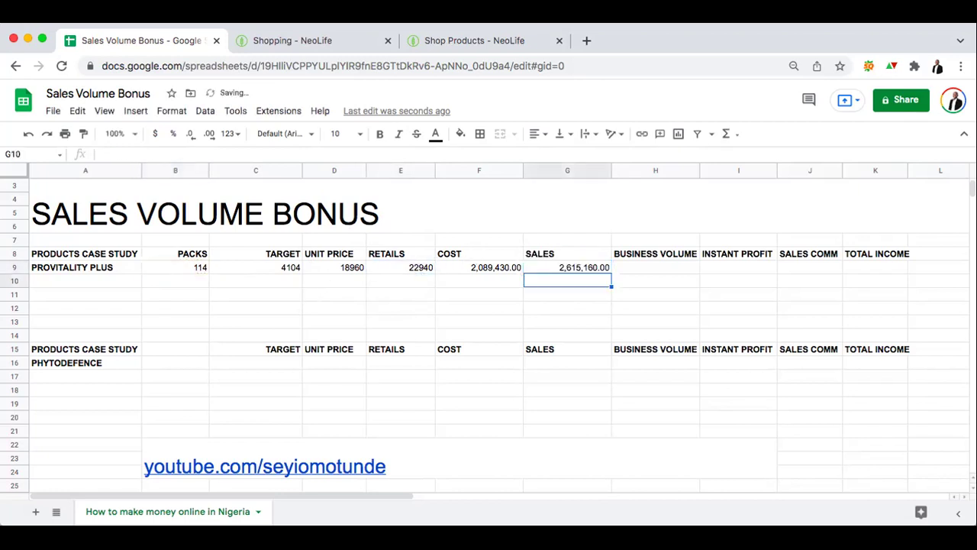
pyautogui.click(567, 324)
pyautogui.click(560, 267)
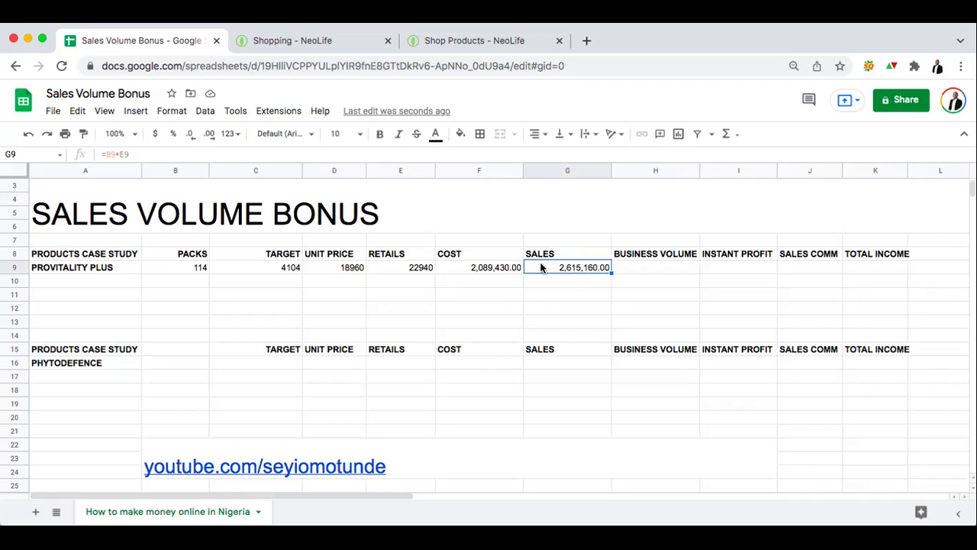
# Calculate the PROVITALITY PLUS instant profit in I9 as sales minus cost with =G9-F9.
pyautogui.click(746, 266)
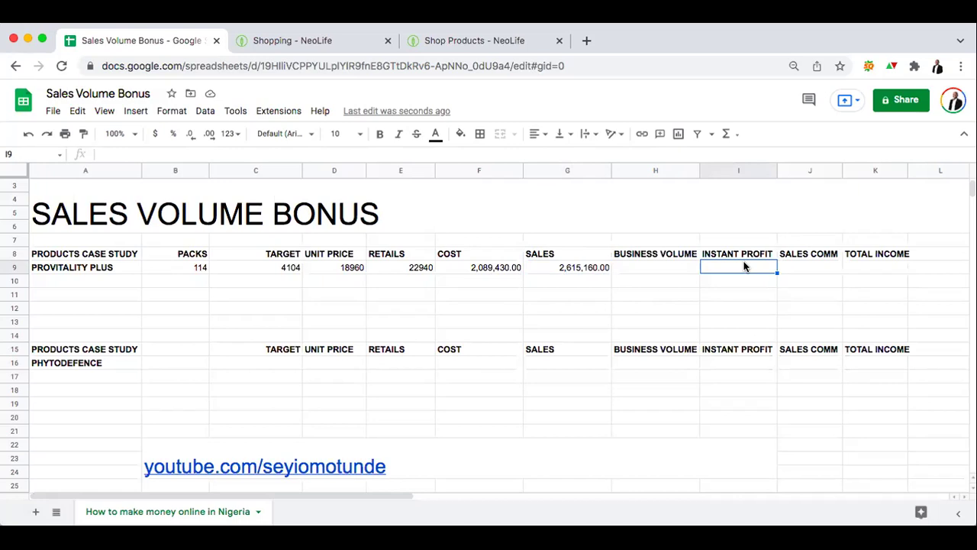
pyautogui.write('=')
pyautogui.click(577, 271)
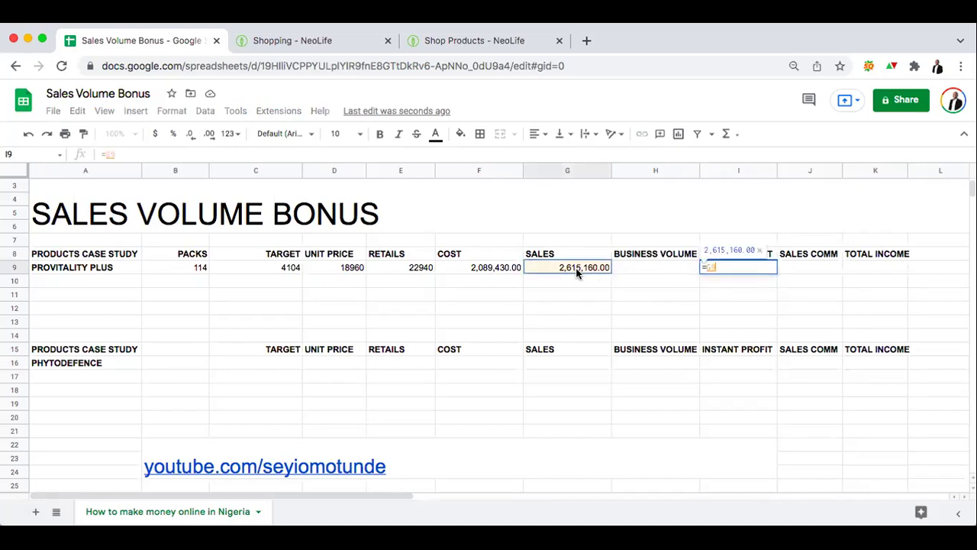
pyautogui.write('-')
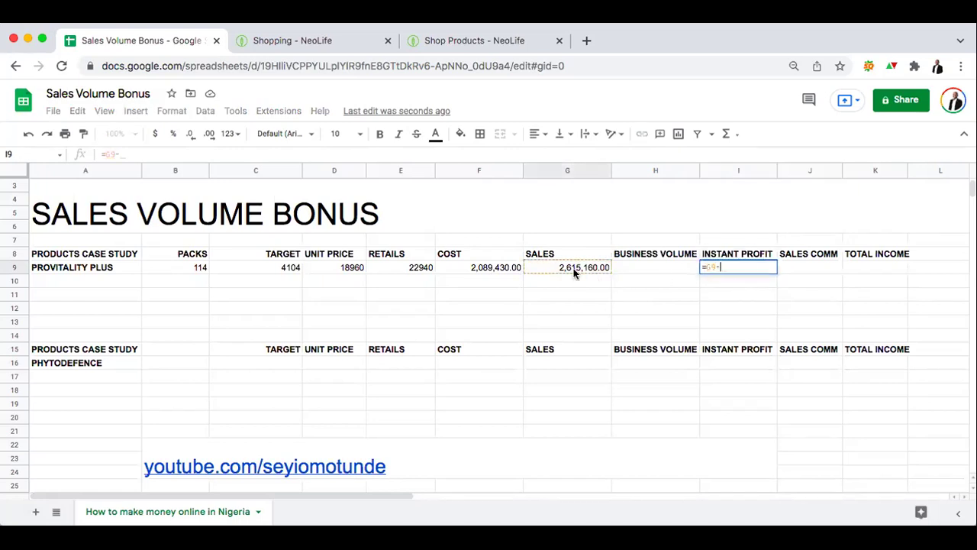
pyautogui.click(487, 269)
pyautogui.press('Return')
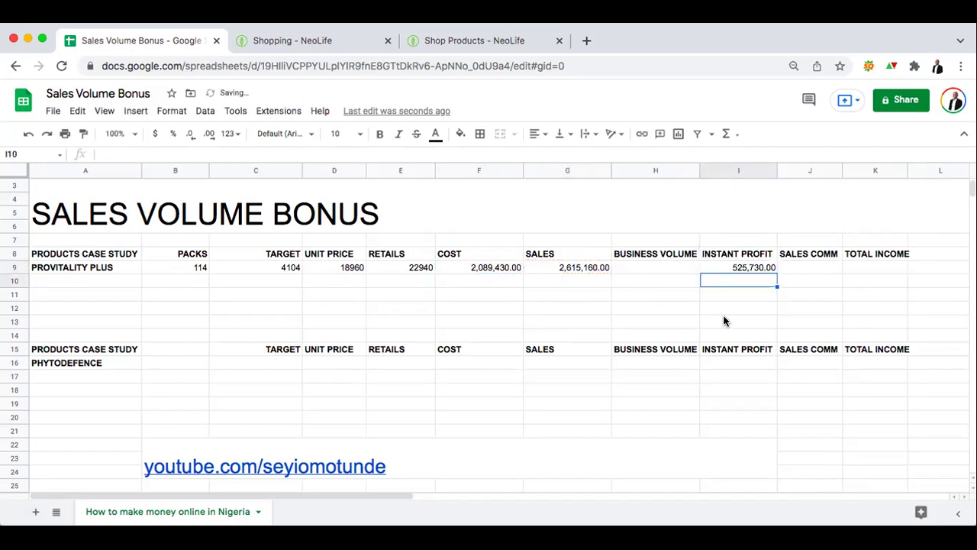
pyautogui.click(718, 309)
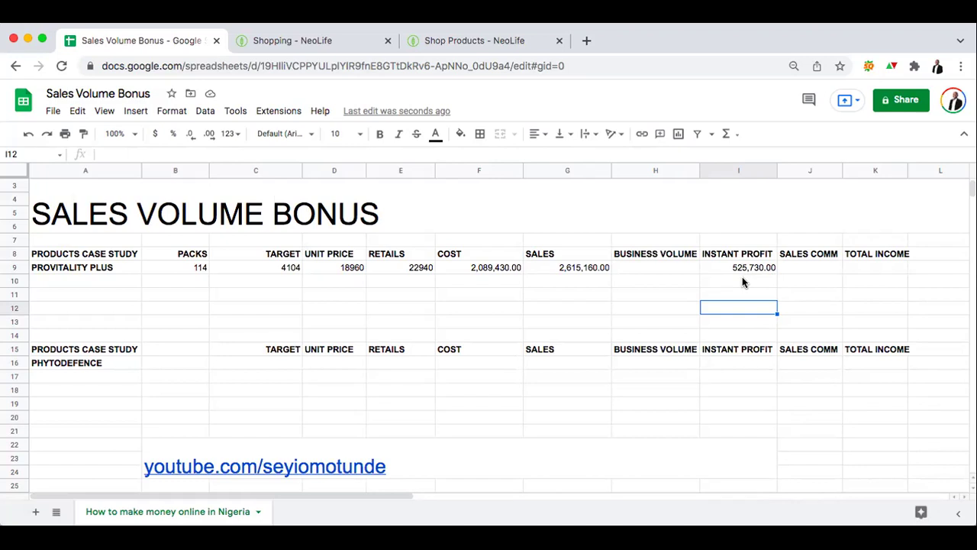
pyautogui.click(746, 267)
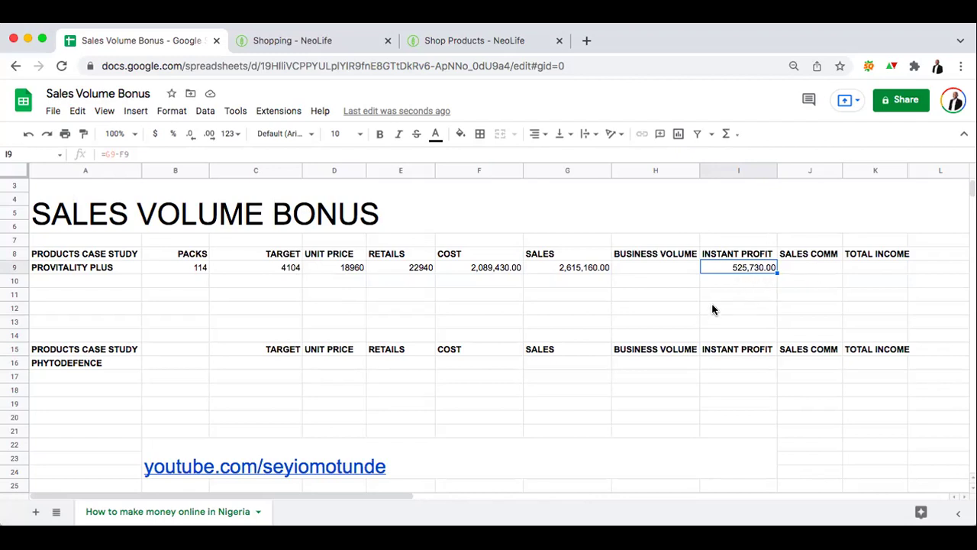
# Look up Pro Vitality's single-pack BV on the NeoLife Shopping page, and calculate the PROVITALITY PLUS business volume in H9 with =12640*B9.
pyautogui.click(654, 269)
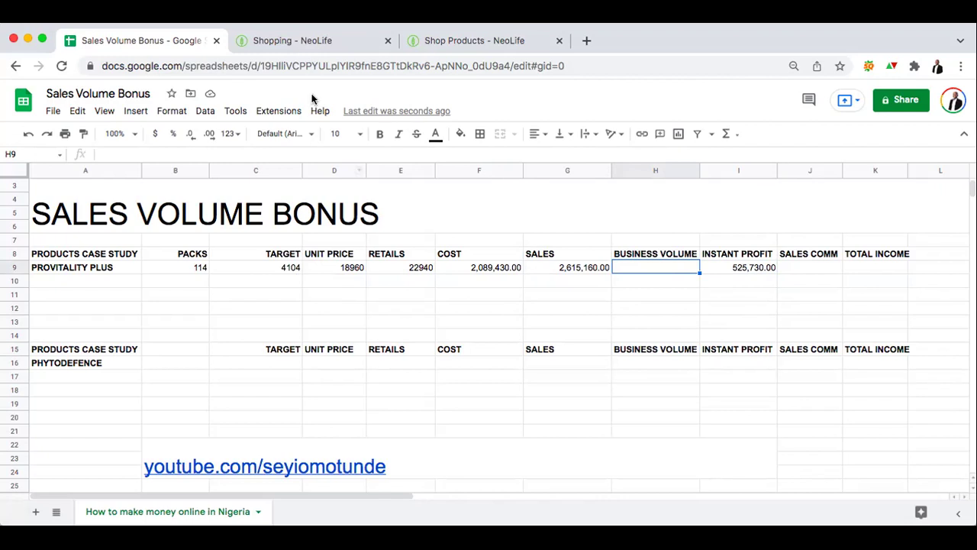
pyautogui.click(328, 41)
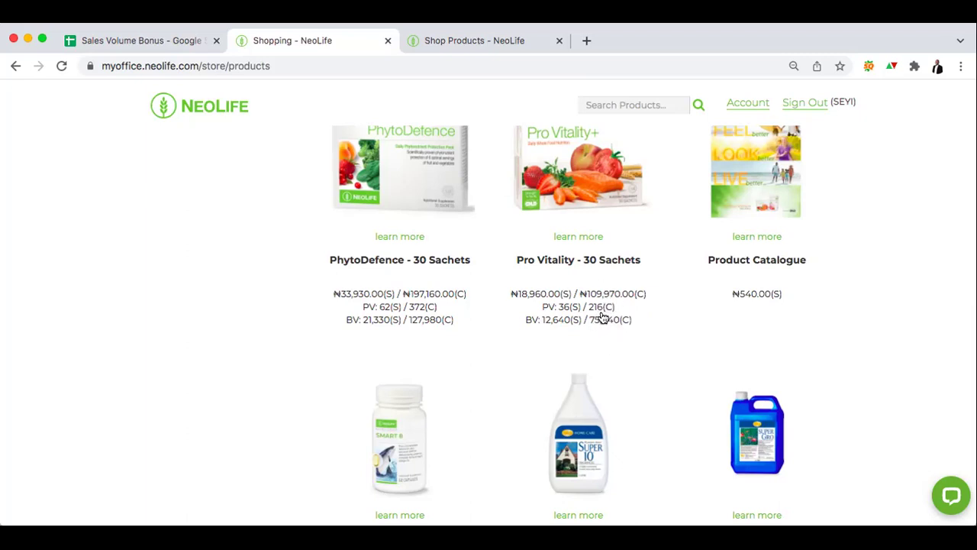
pyautogui.click(455, 49)
pyautogui.click(159, 39)
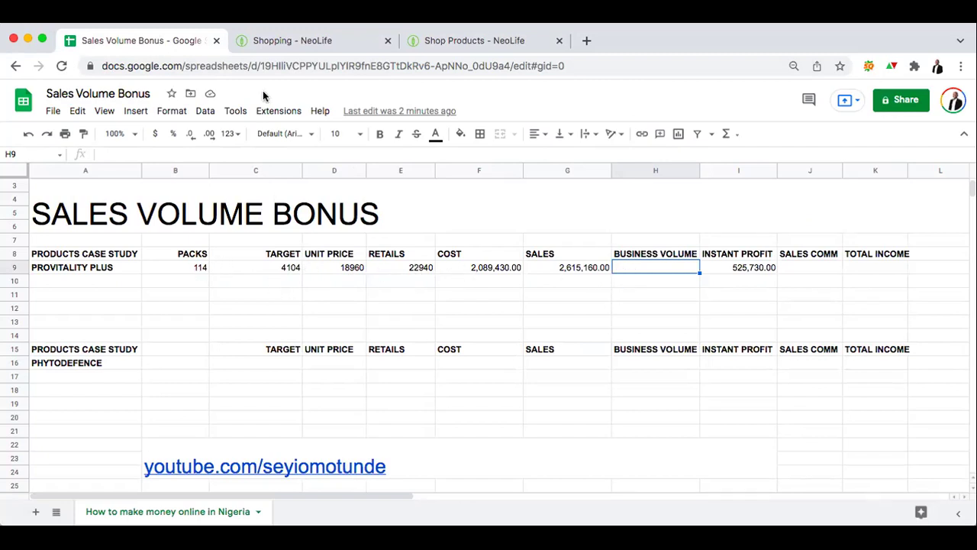
pyautogui.click(331, 45)
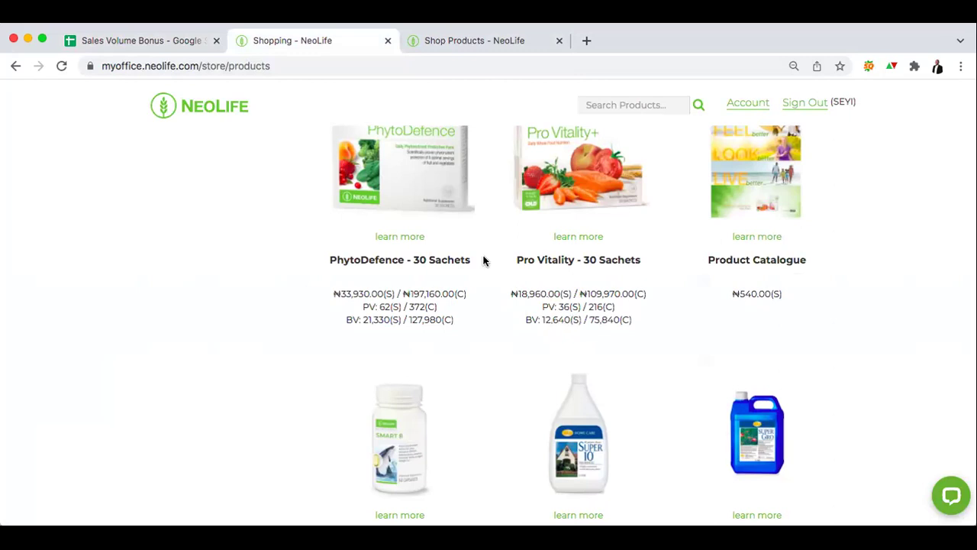
pyautogui.click(129, 40)
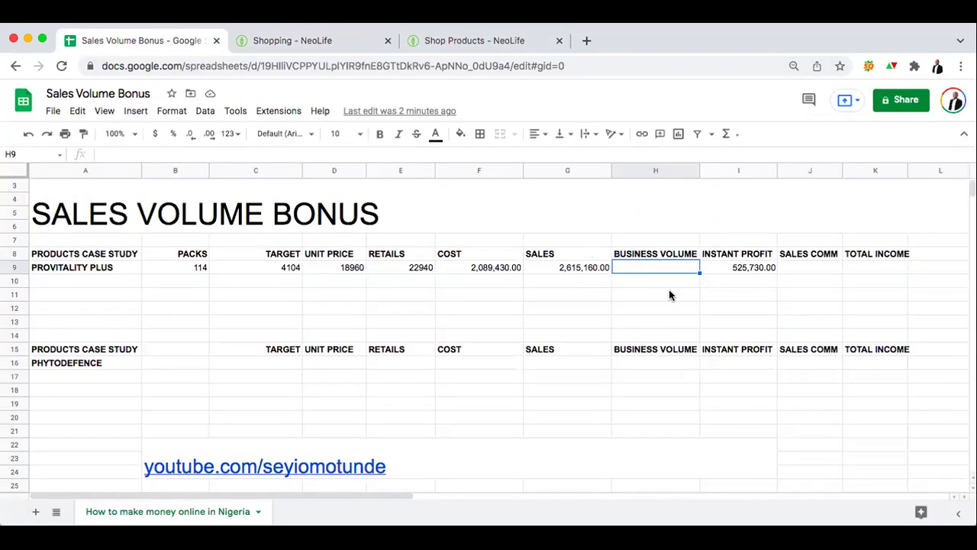
pyautogui.write('=')
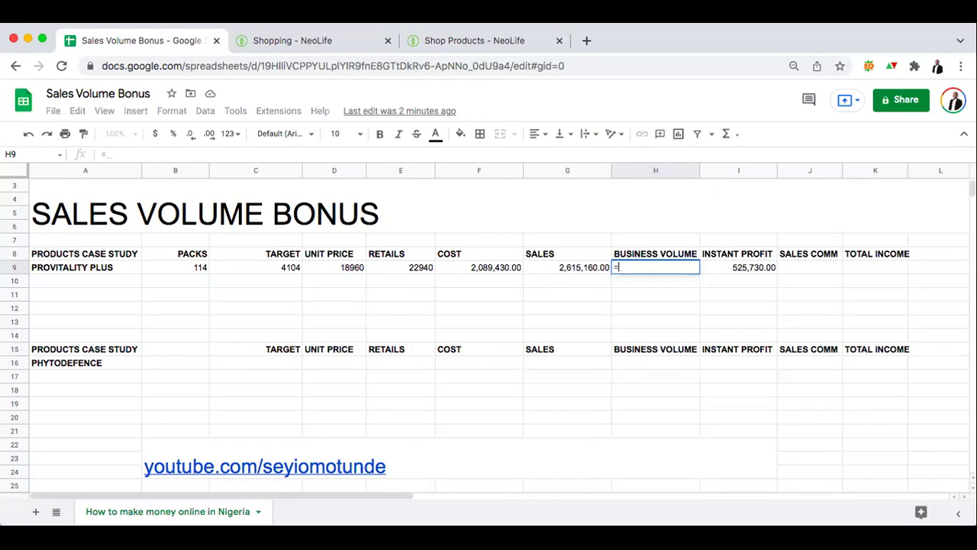
pyautogui.write('126')
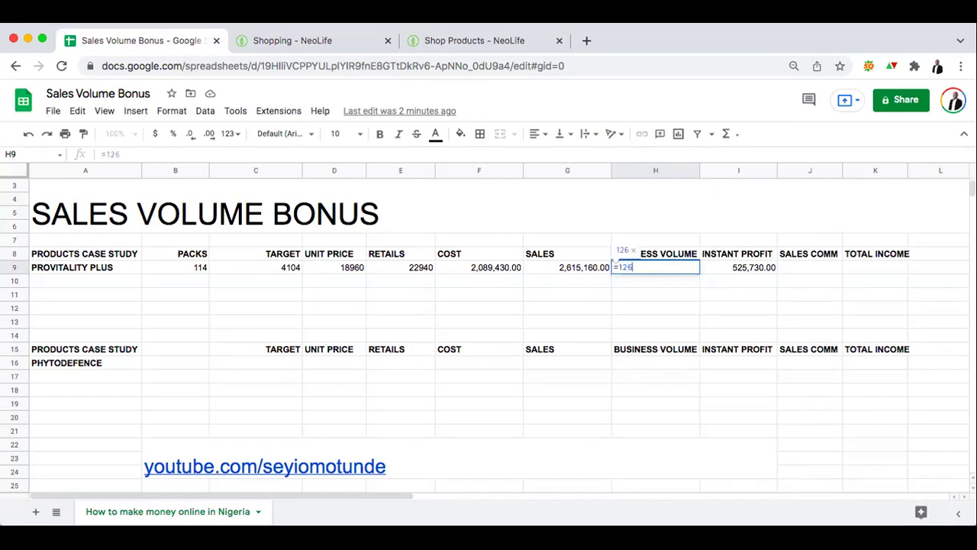
pyautogui.write('40*')
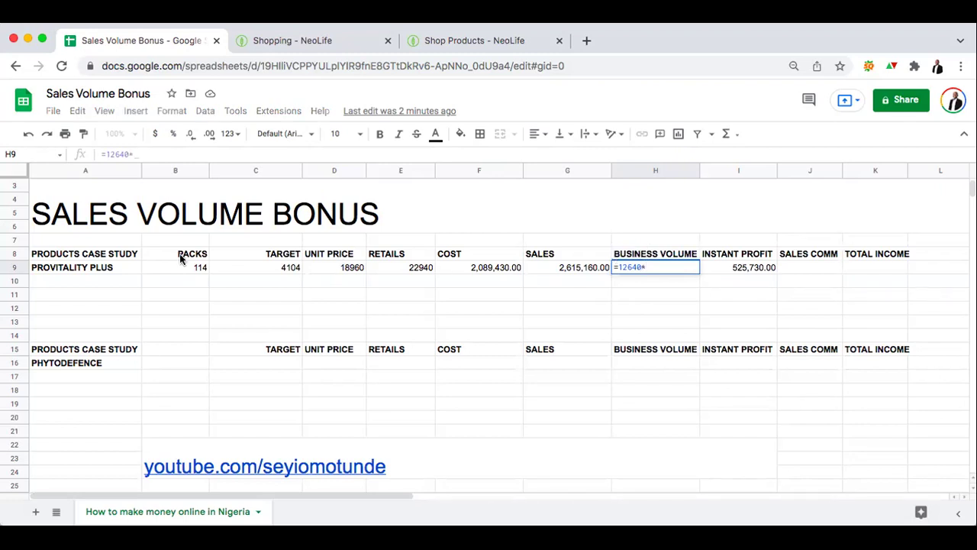
pyautogui.click(196, 267)
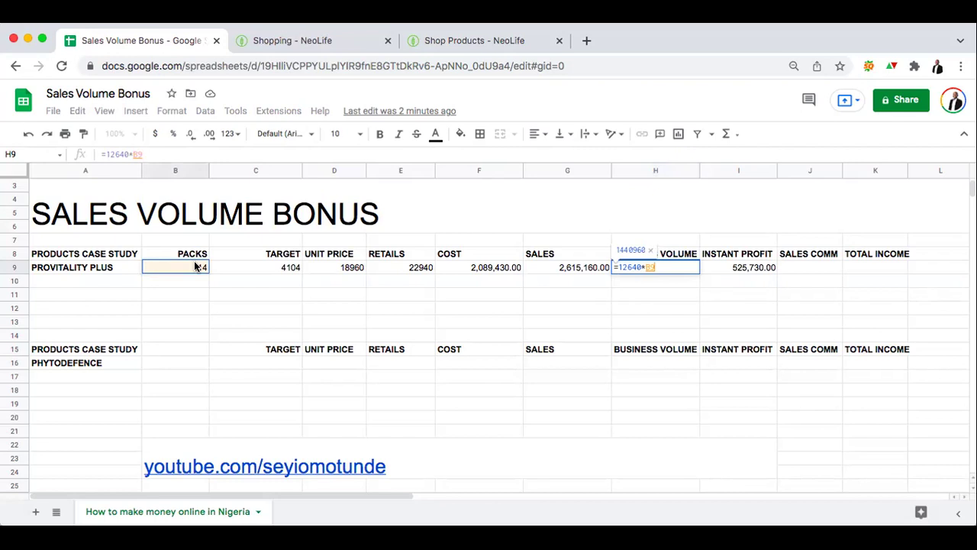
pyautogui.press('Return')
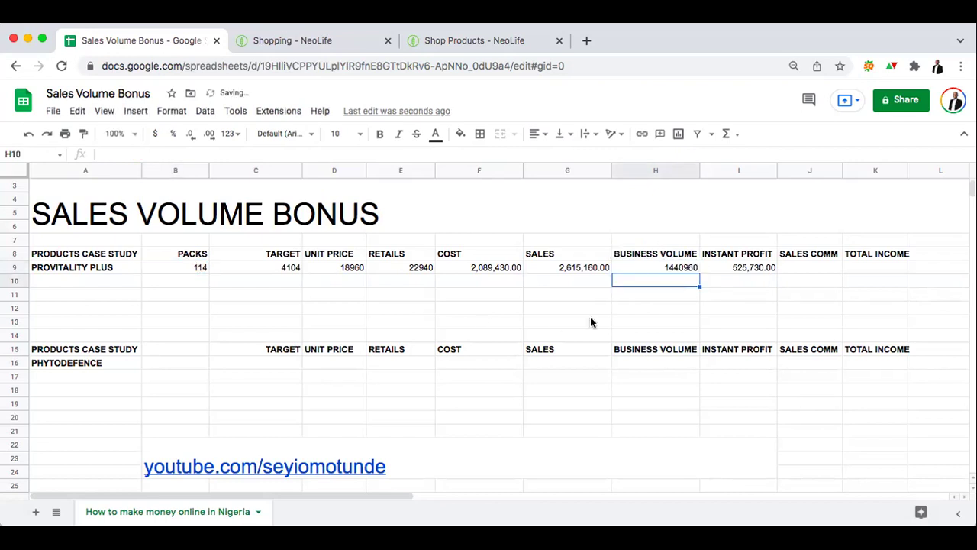
pyautogui.click(687, 270)
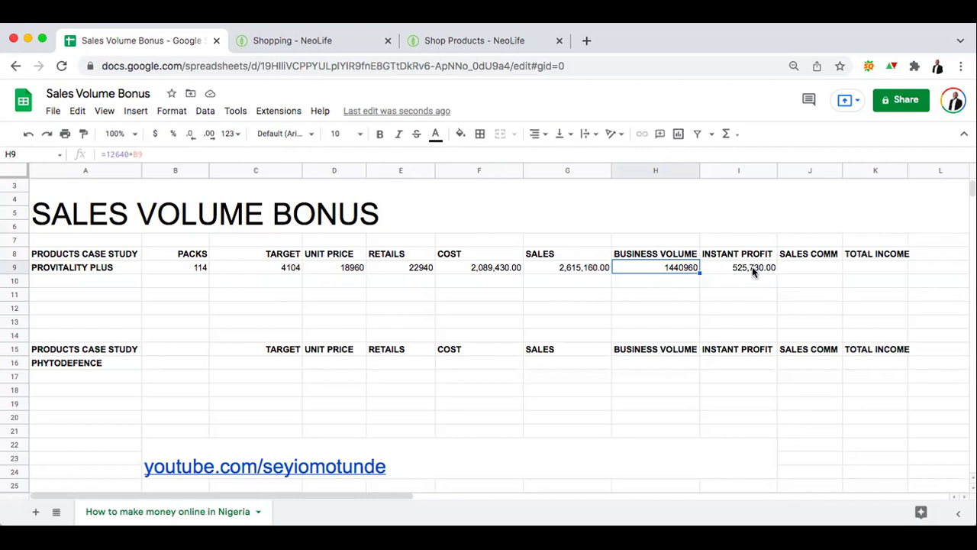
# Replace the SALES COMM heading in cell J8 with SVB.
pyautogui.click(808, 255)
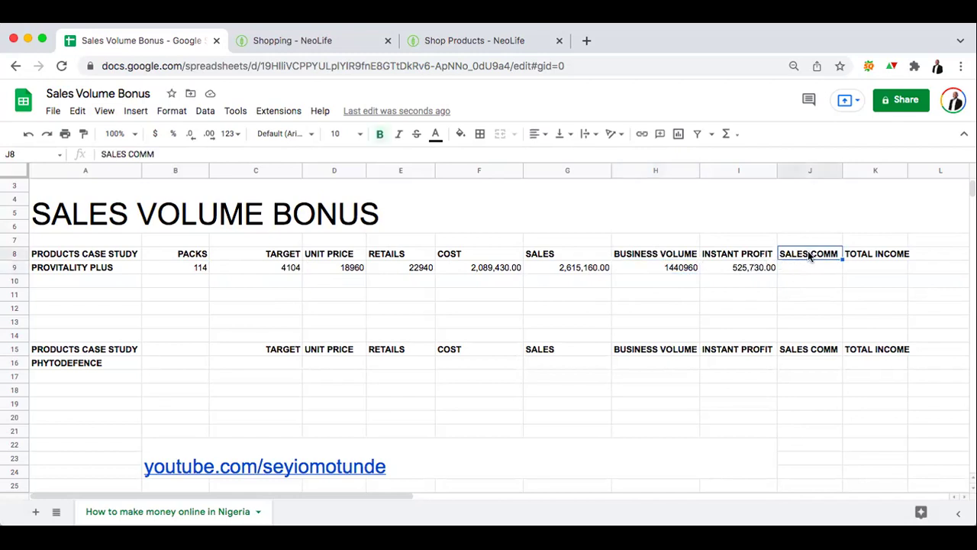
pyautogui.write('SVB')
pyautogui.click(813, 299)
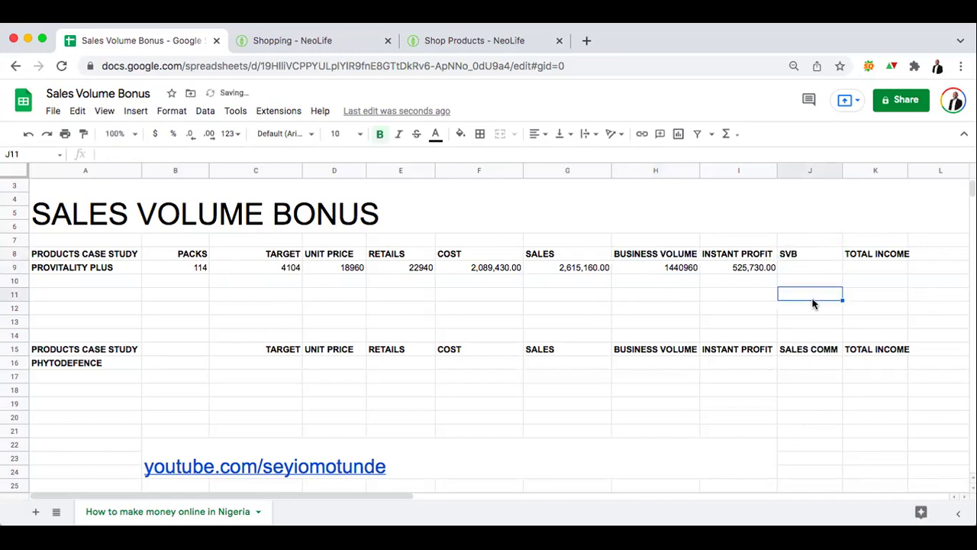
# Try calculating the PROVITALITY PLUS SVB in J9 as 25% of its business volume with =25%*H9.
pyautogui.click(798, 269)
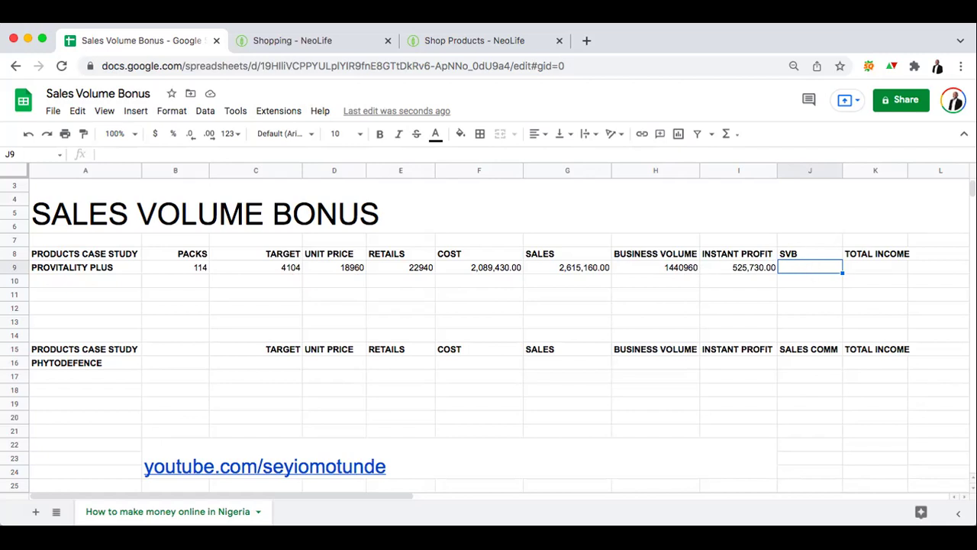
pyautogui.write('=25')
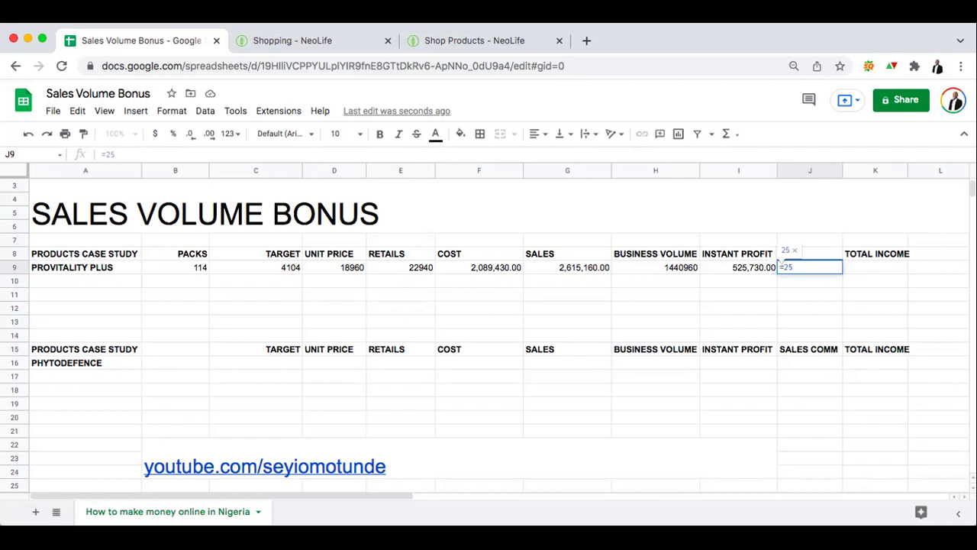
pyautogui.write('%*')
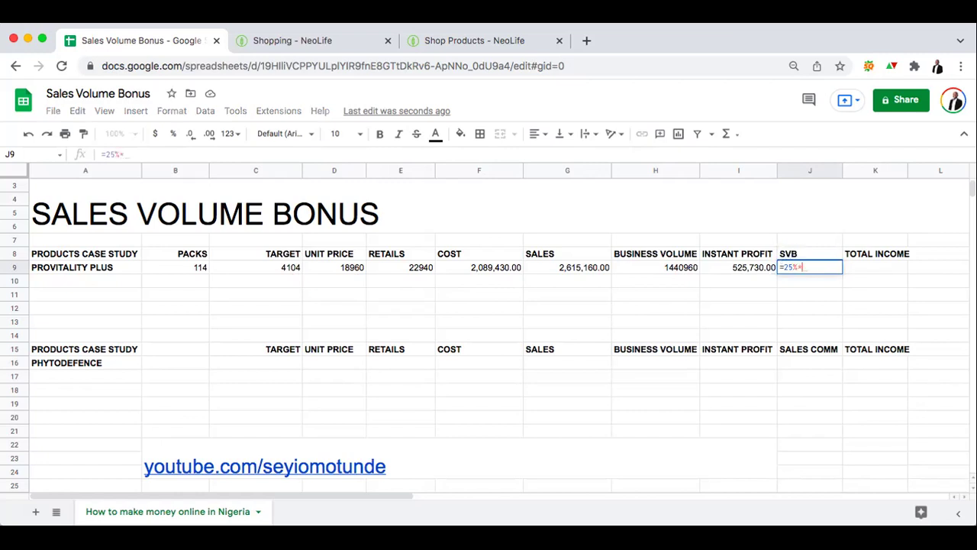
pyautogui.click(677, 269)
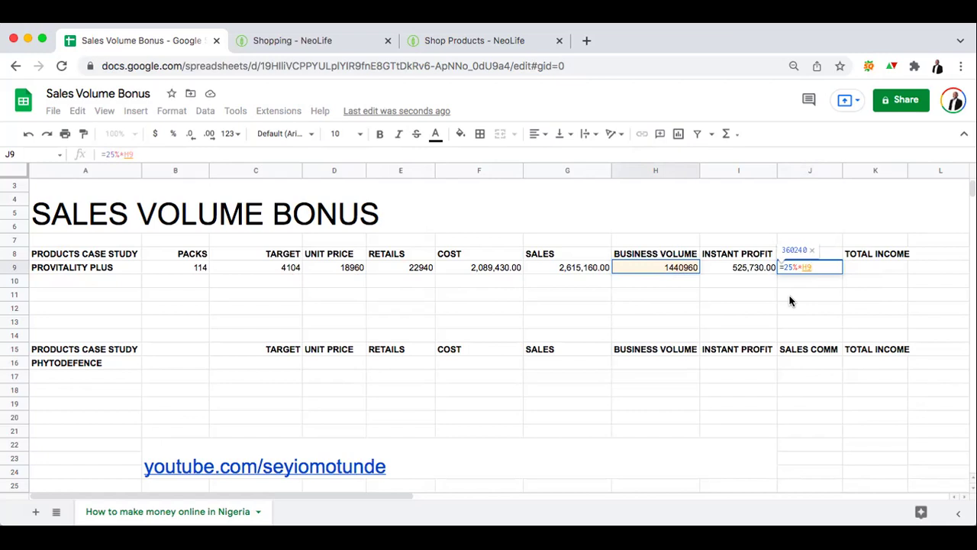
pyautogui.press('Return')
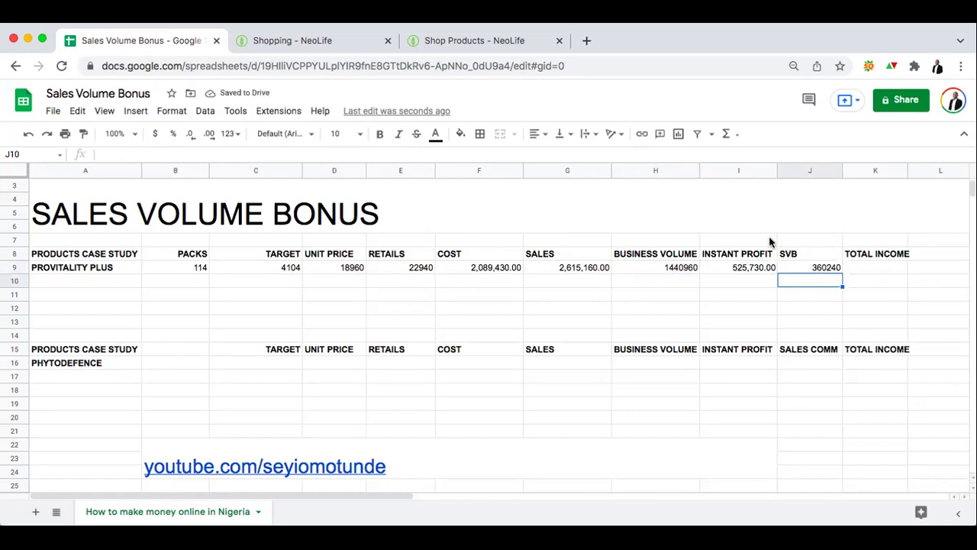
# Clear cell J9 and recalculate the PROVITALITY PLUS SVB there using the decimal rate with =0.25*H9.
pyautogui.click(823, 267)
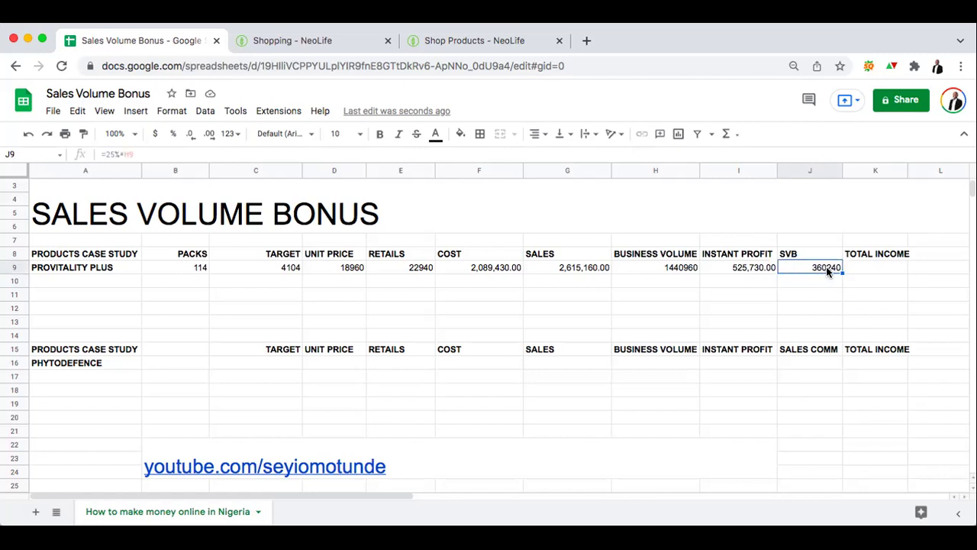
pyautogui.press('Delete')
pyautogui.click(812, 309)
pyautogui.click(799, 268)
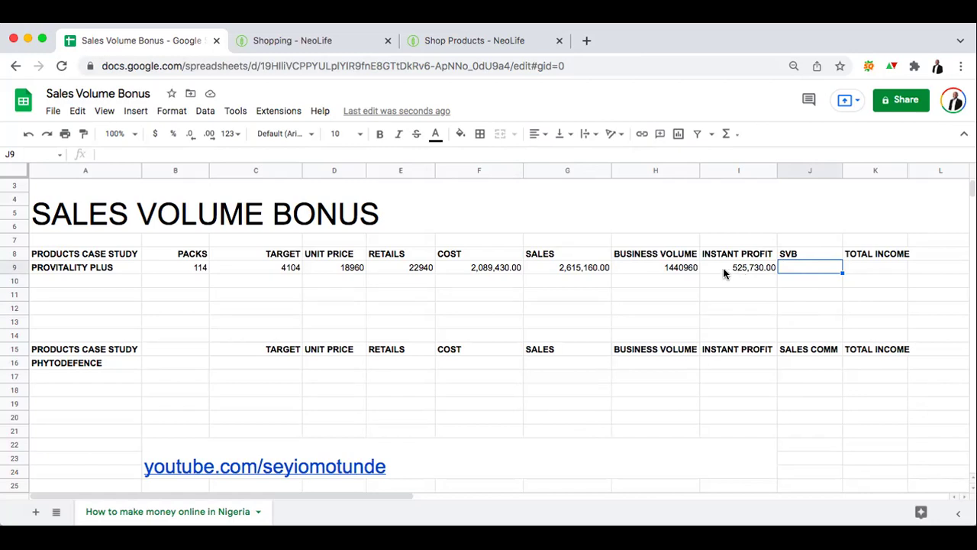
pyautogui.press('Left')
pyautogui.press('Left')
pyautogui.click(798, 266)
pyautogui.write('=')
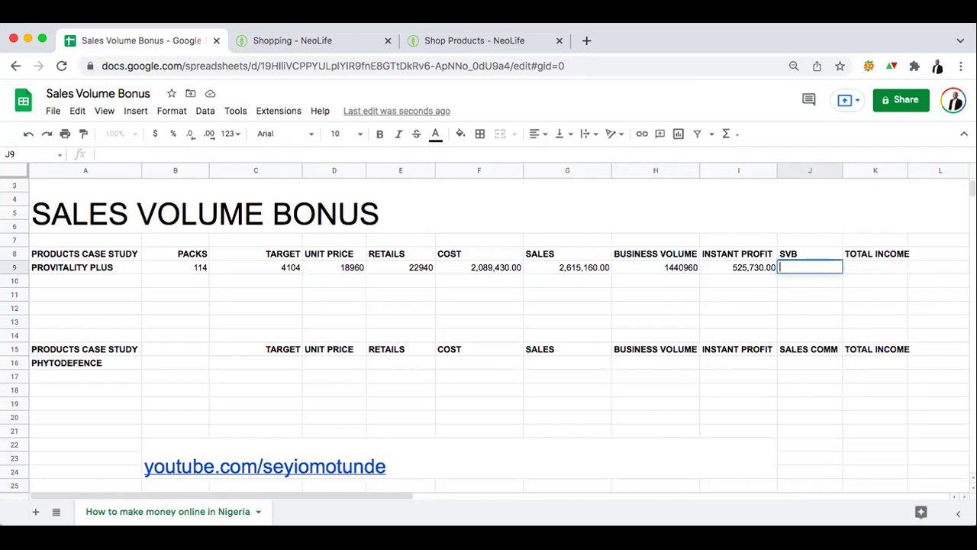
pyautogui.write('0')
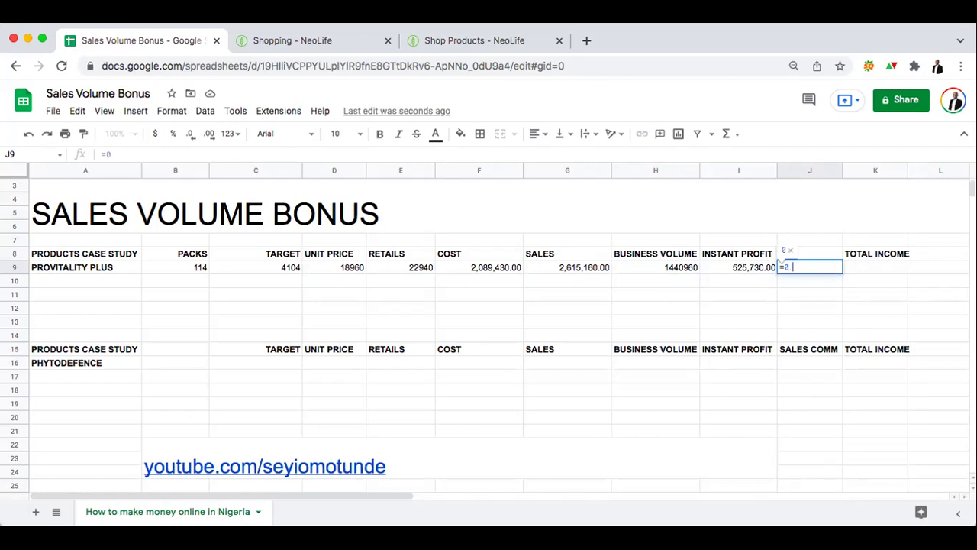
pyautogui.write(' 25*')
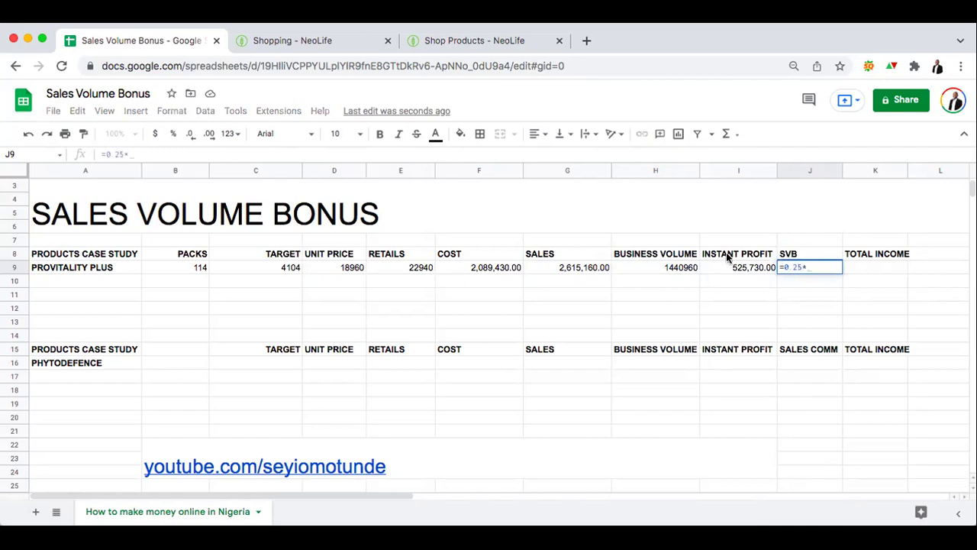
pyautogui.click(670, 268)
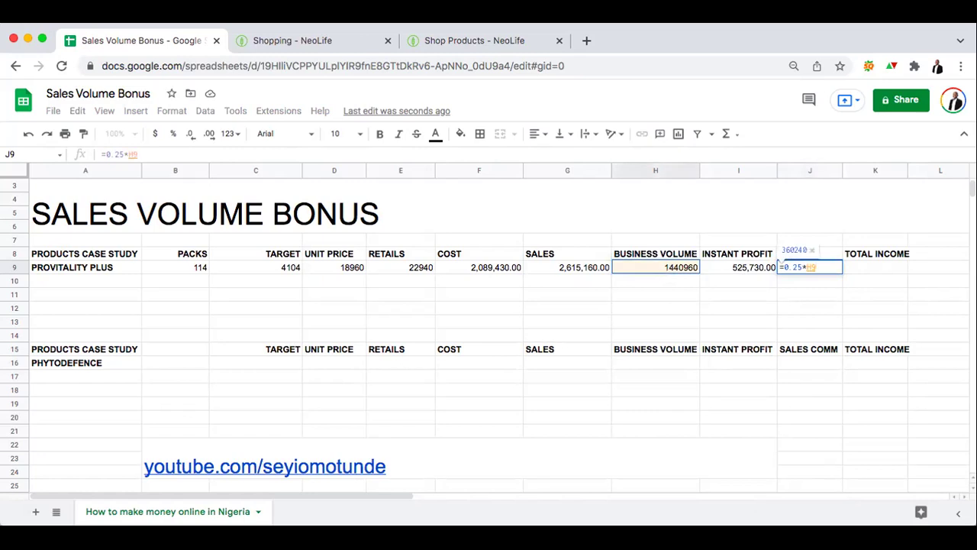
pyautogui.press('Return')
pyautogui.click(815, 303)
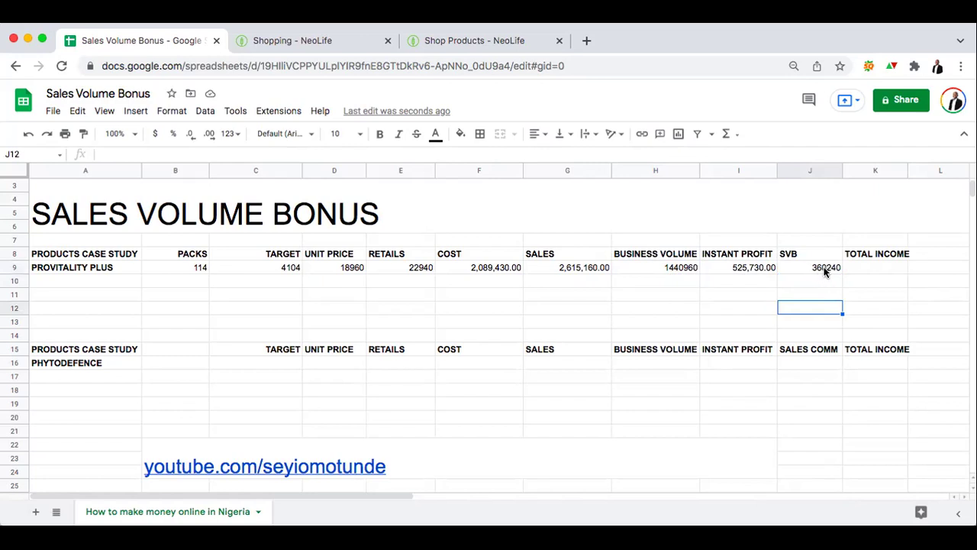
# Clear the decimal-rate formula from J9 and calculate the PROVITALITY PLUS SVB with the percentage formula =25%*H9.
pyautogui.click(832, 268)
pyautogui.press('Delete')
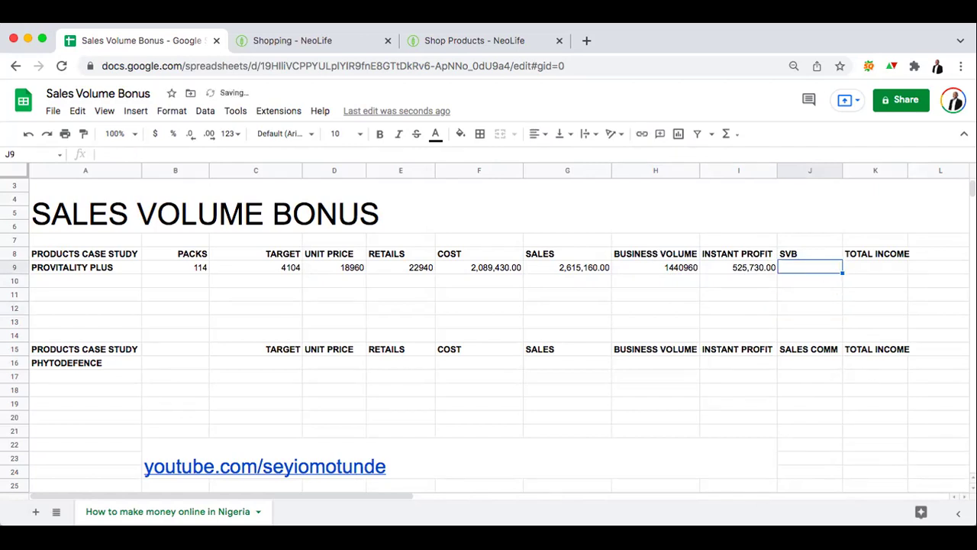
pyautogui.write('=25')
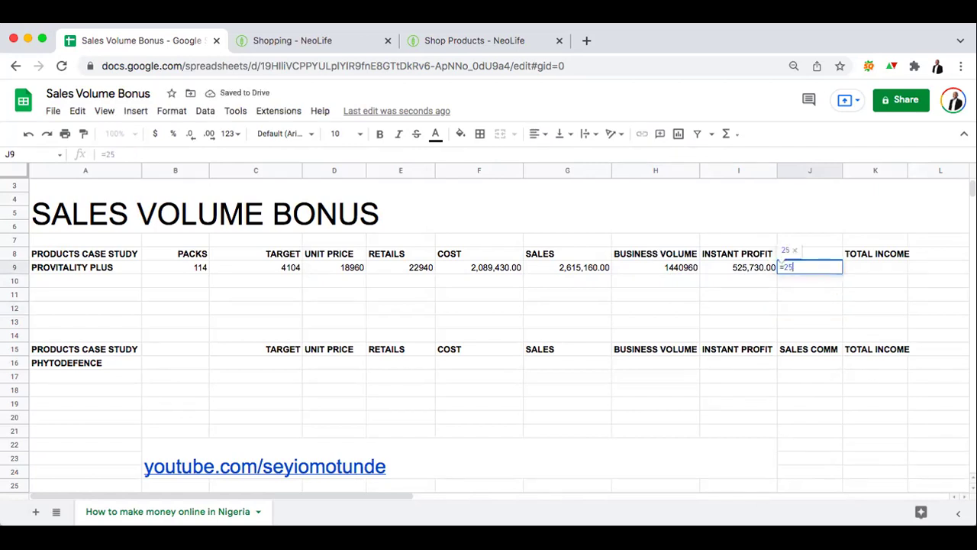
pyautogui.write('%')
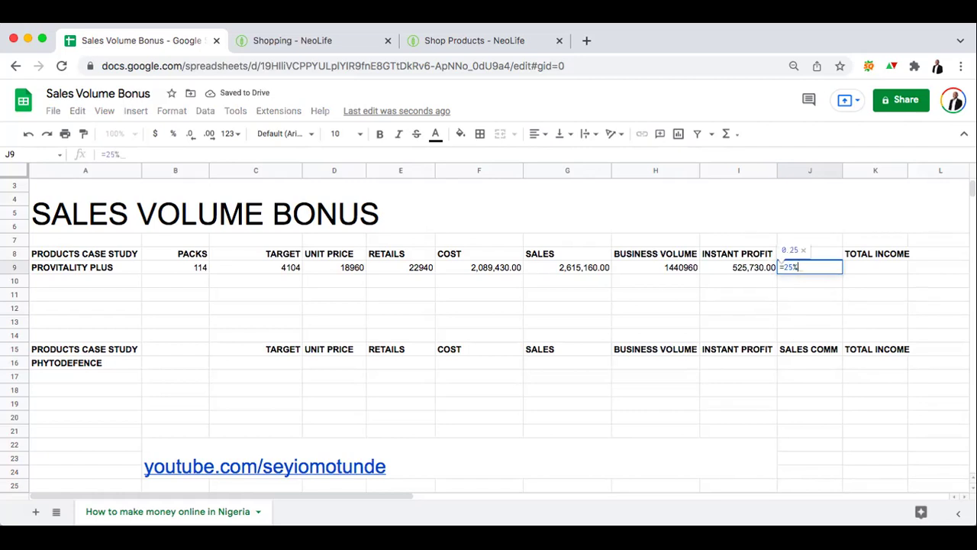
pyautogui.write('*')
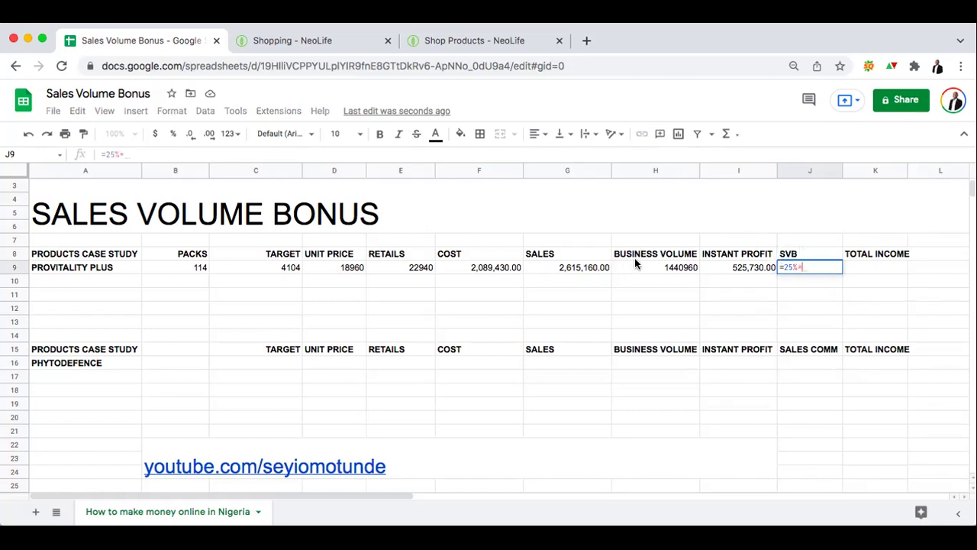
pyautogui.click(668, 267)
pyautogui.press('Return')
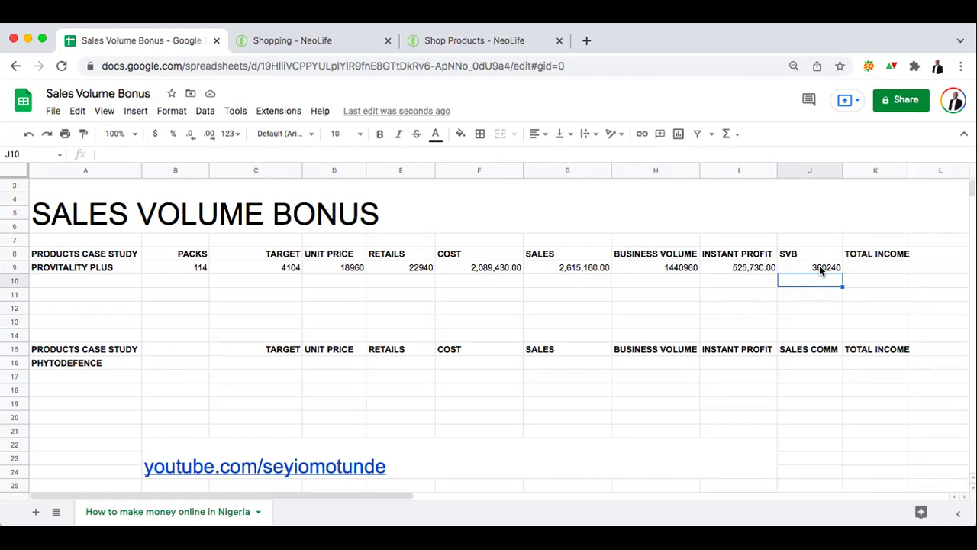
pyautogui.press('Up')
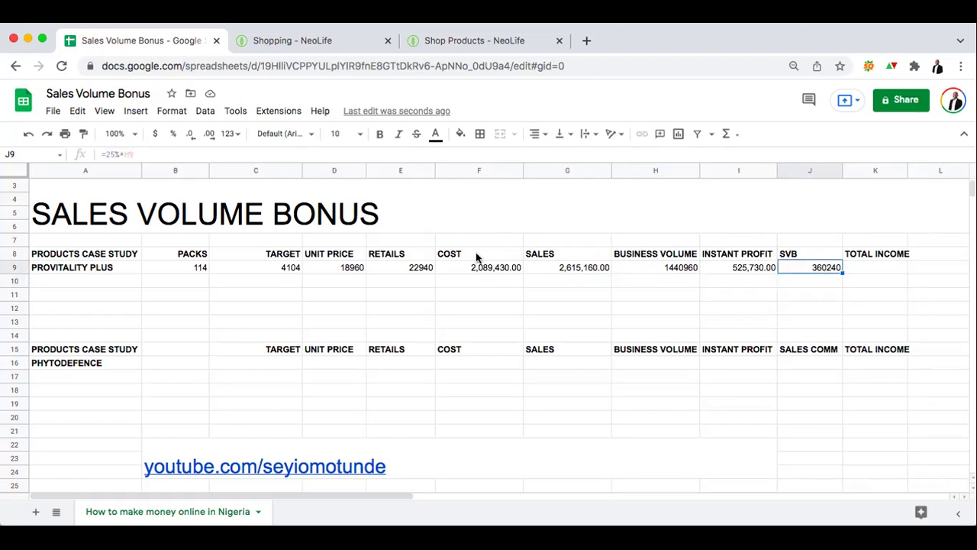
# Append 25% to the PROVITALITY PLUS label in cell A9.
pyautogui.click(156, 264)
pyautogui.click(124, 263)
pyautogui.doubleClick(125, 263)
pyautogui.write('25')
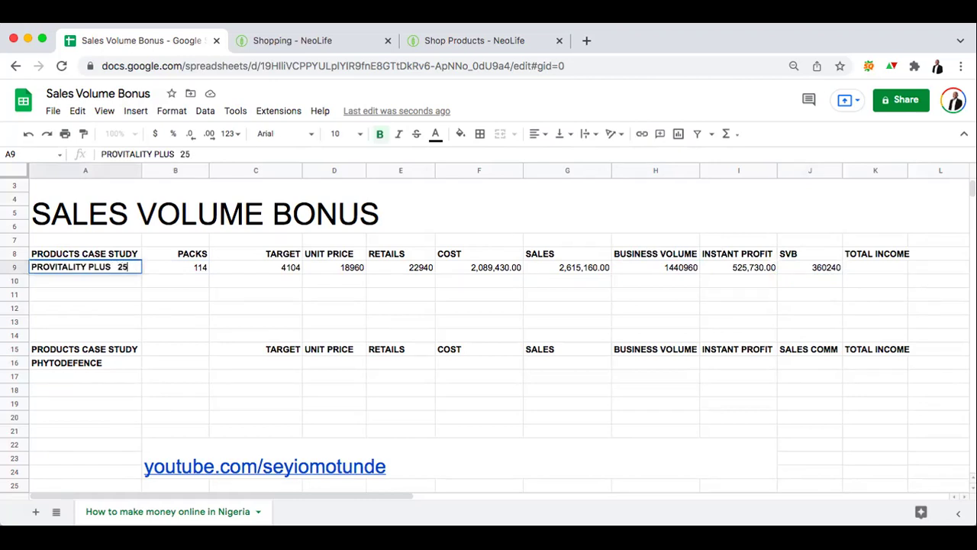
pyautogui.write('%')
pyautogui.click(451, 323)
pyautogui.click(817, 294)
# Calculate the PROVITALITY PLUS total income in K9 as instant profit plus SVB with =I9+J9.
pyautogui.click(863, 268)
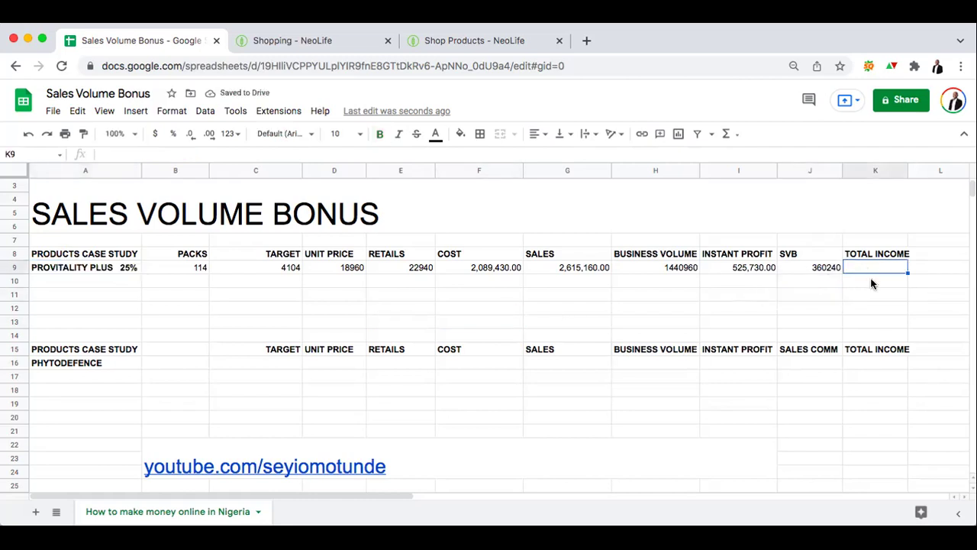
pyautogui.write('=')
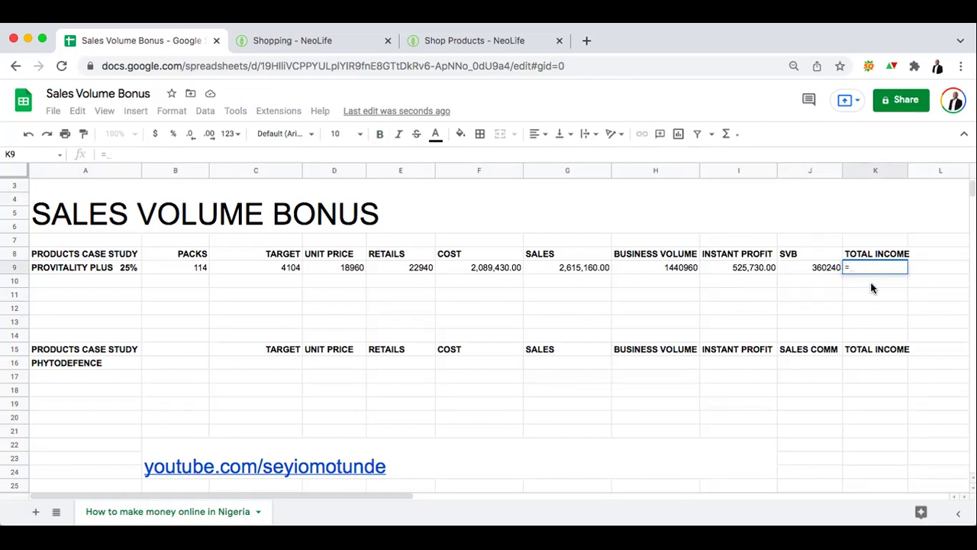
pyautogui.click(747, 268)
pyautogui.write('+')
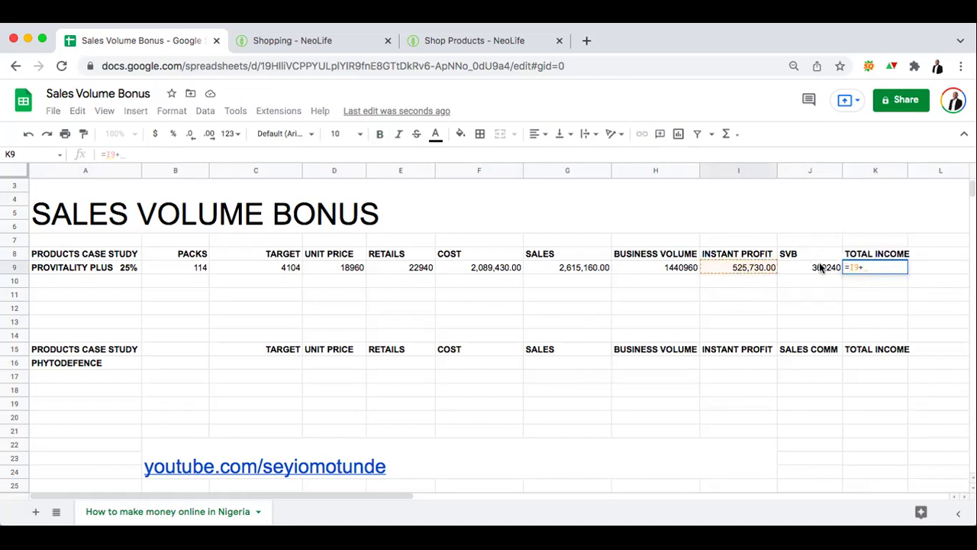
pyautogui.click(821, 268)
pyautogui.press('Return')
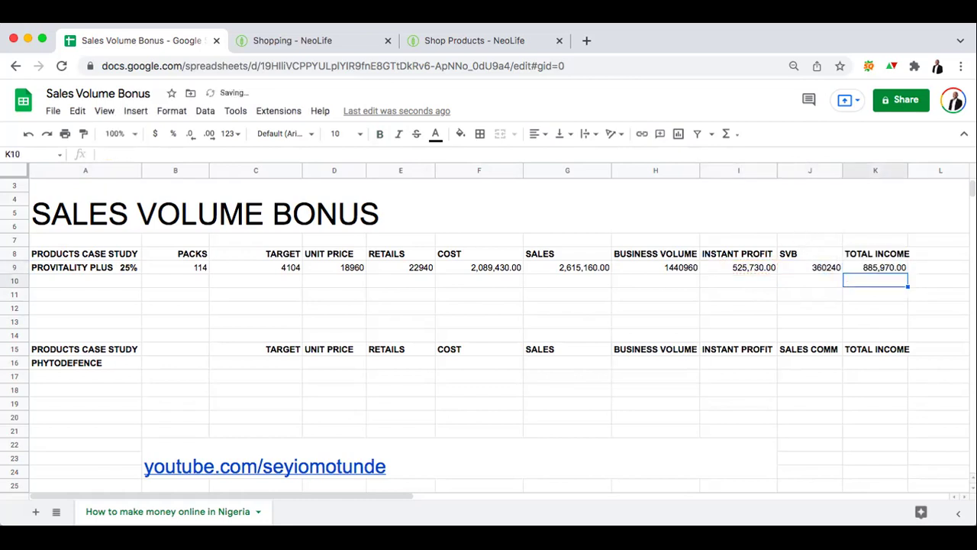
pyautogui.click(883, 323)
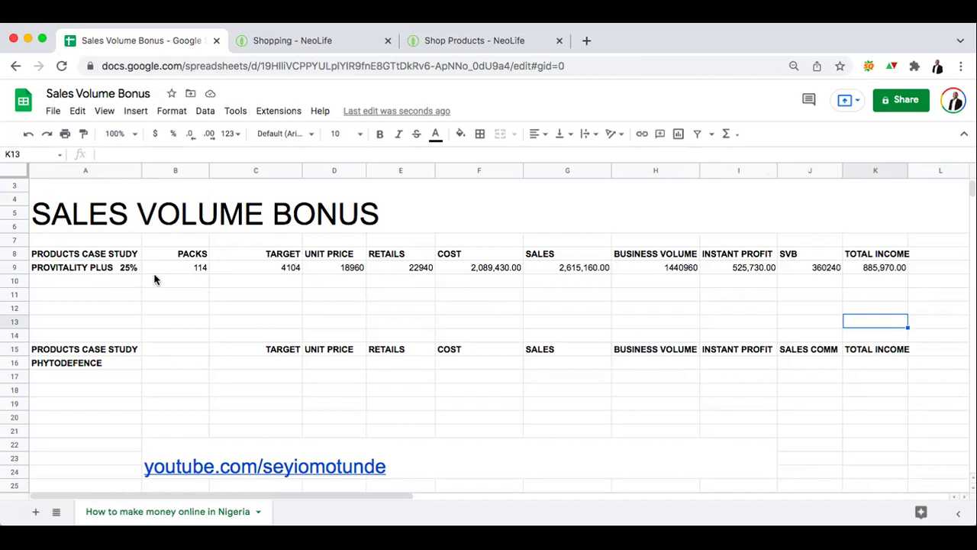
# Try entering a pack count of 57 directly in cell B10 and add a decimal point after it.
pyautogui.click(194, 284)
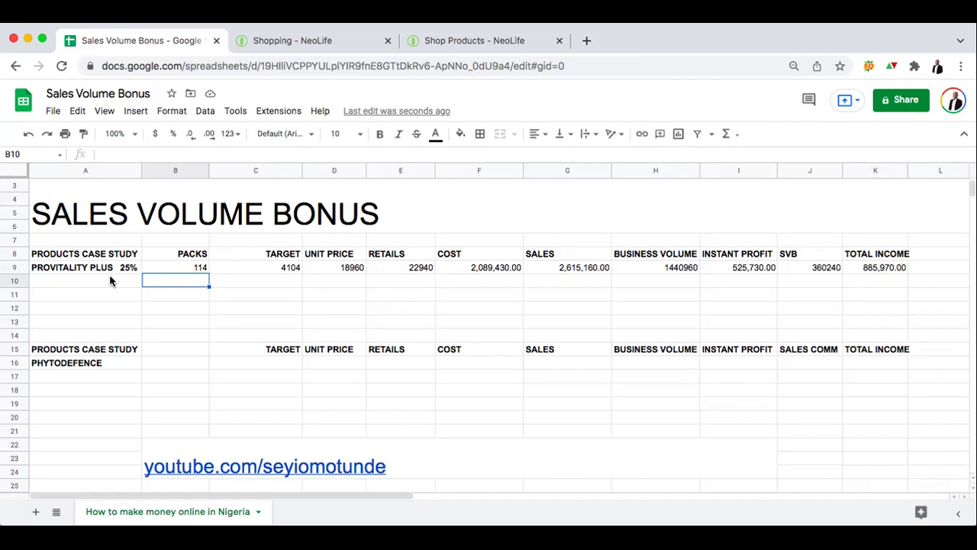
pyautogui.write('57')
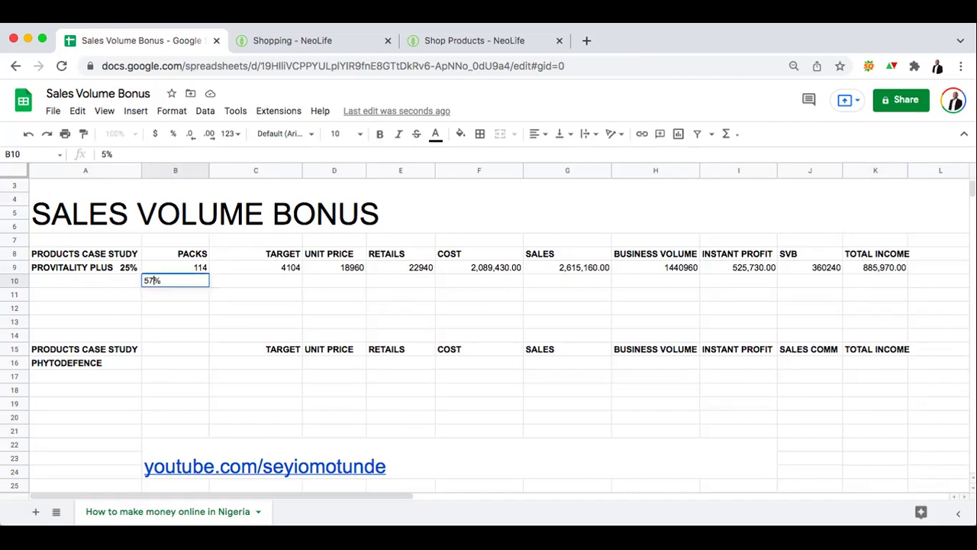
pyautogui.press('Tab')
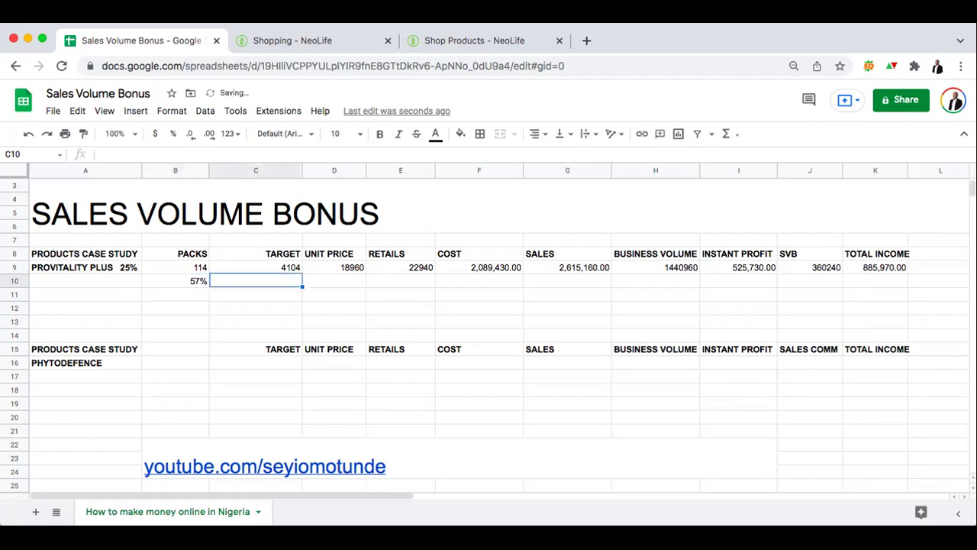
pyautogui.click(190, 283)
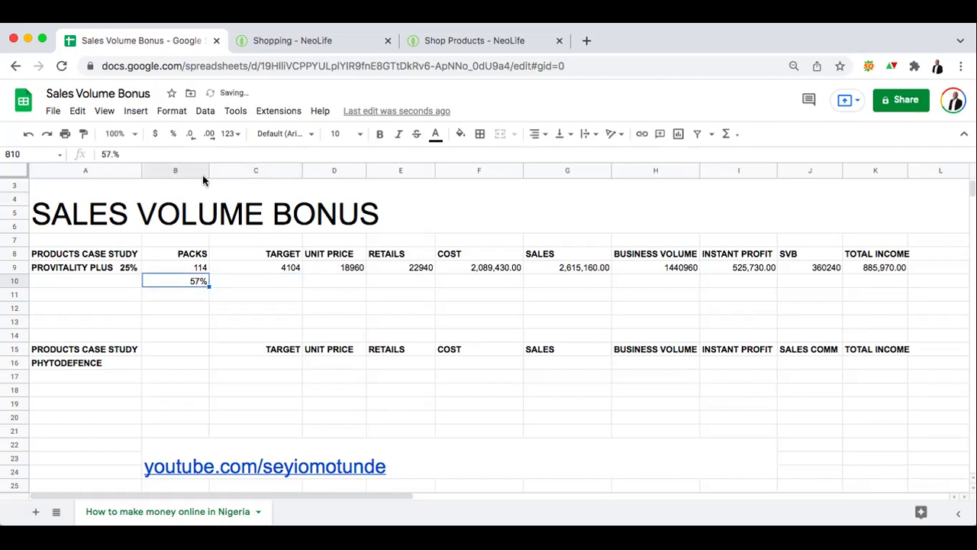
pyautogui.click(114, 154)
pyautogui.write('.')
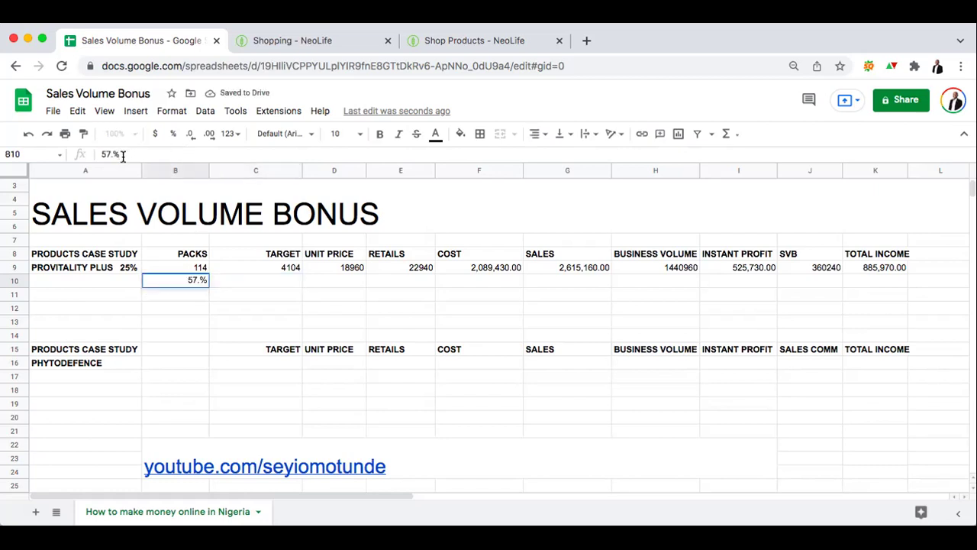
# Apply the Number format to cell B10, clear its value and calculate half of the packs there with =B9/2.
pyautogui.click(229, 136)
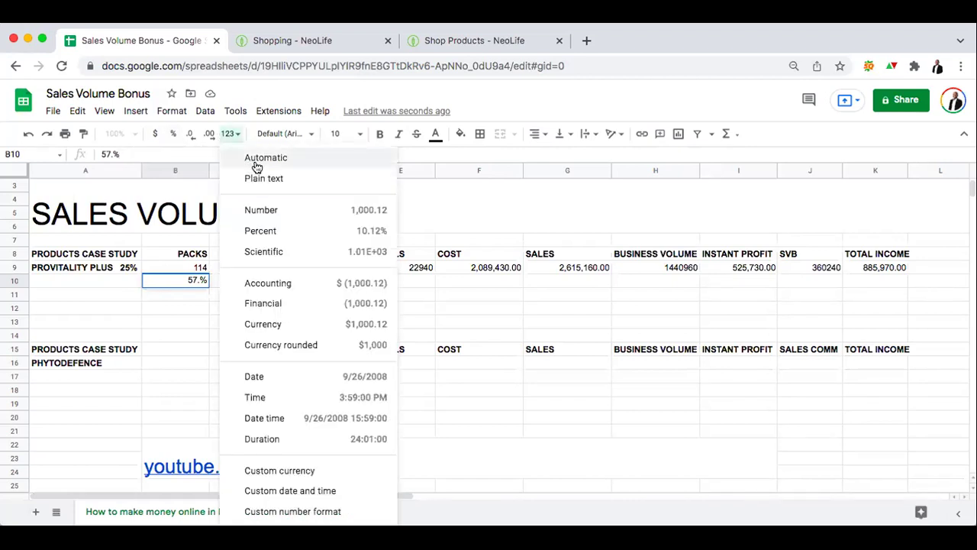
pyautogui.click(257, 211)
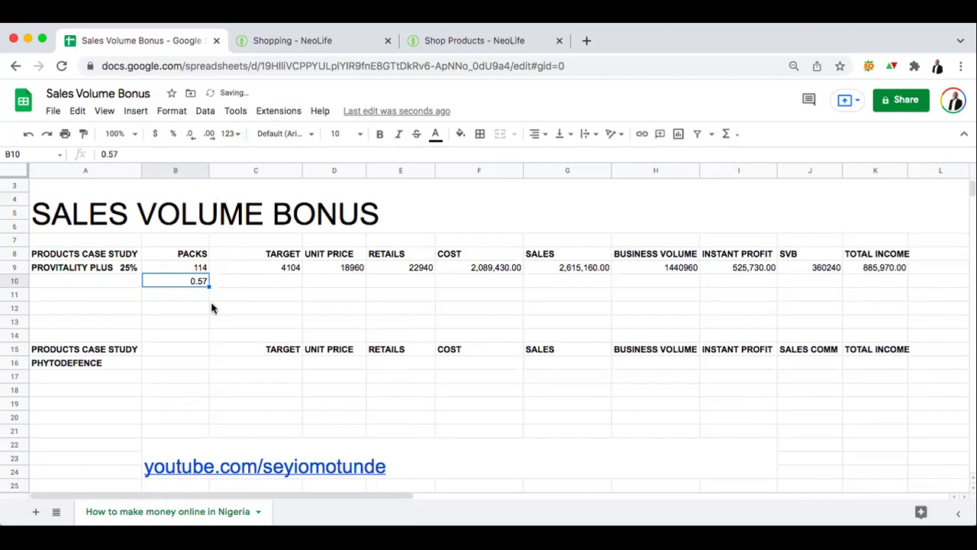
pyautogui.click(212, 307)
pyautogui.click(197, 280)
pyautogui.press('Delete')
pyautogui.write('=')
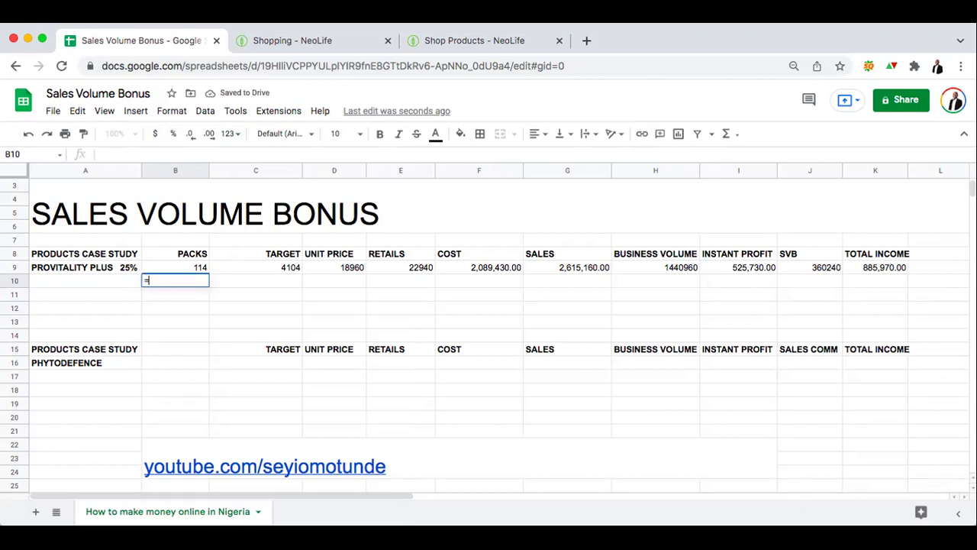
pyautogui.click(194, 264)
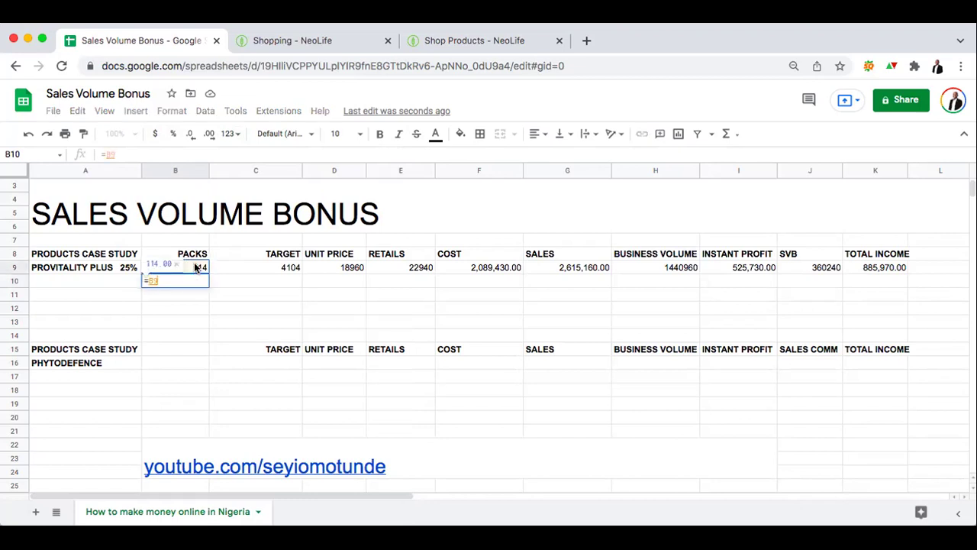
pyautogui.write('/2')
pyautogui.press('Return')
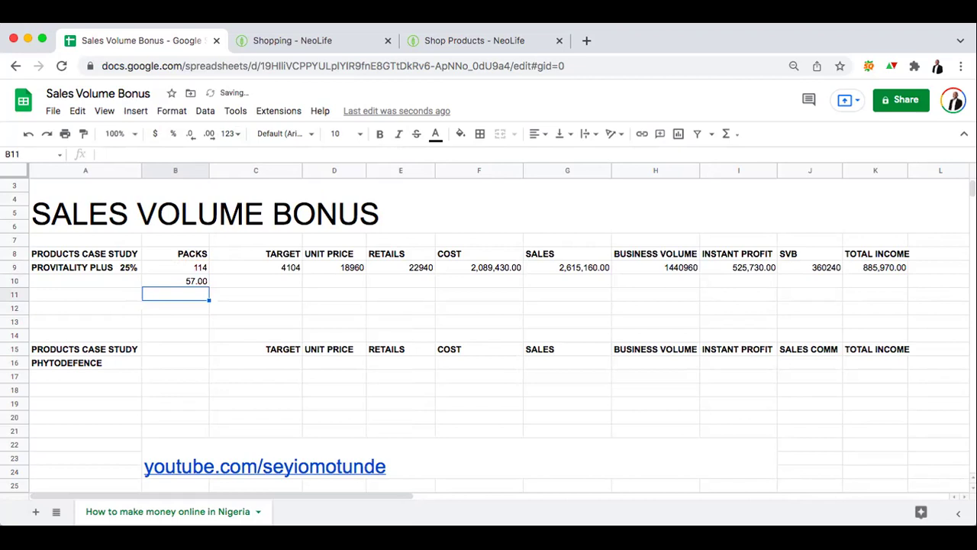
pyautogui.click(193, 280)
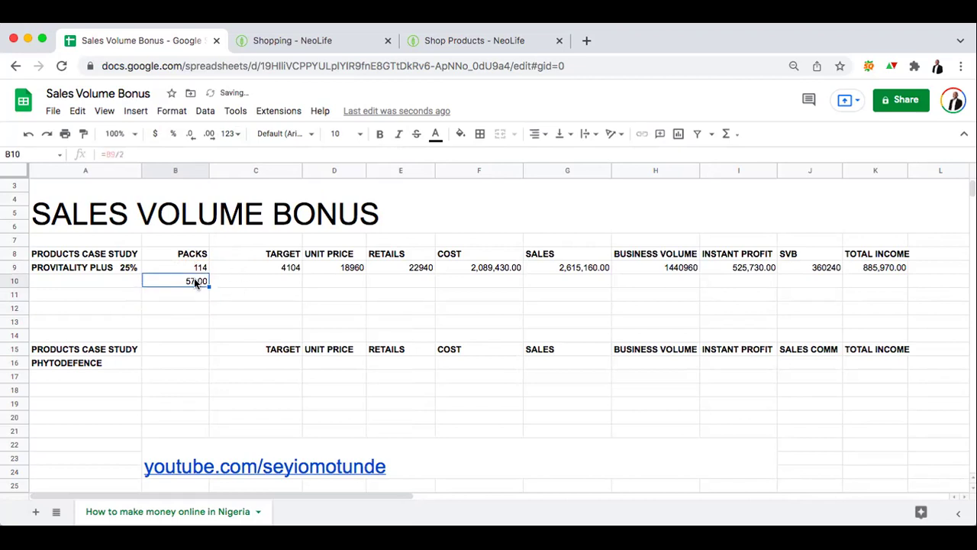
# Remove the decimal places from the pack count in B10 and calculate the target in C10 with =B10*36.
pyautogui.click(191, 135)
pyautogui.click(194, 137)
pyautogui.click(278, 283)
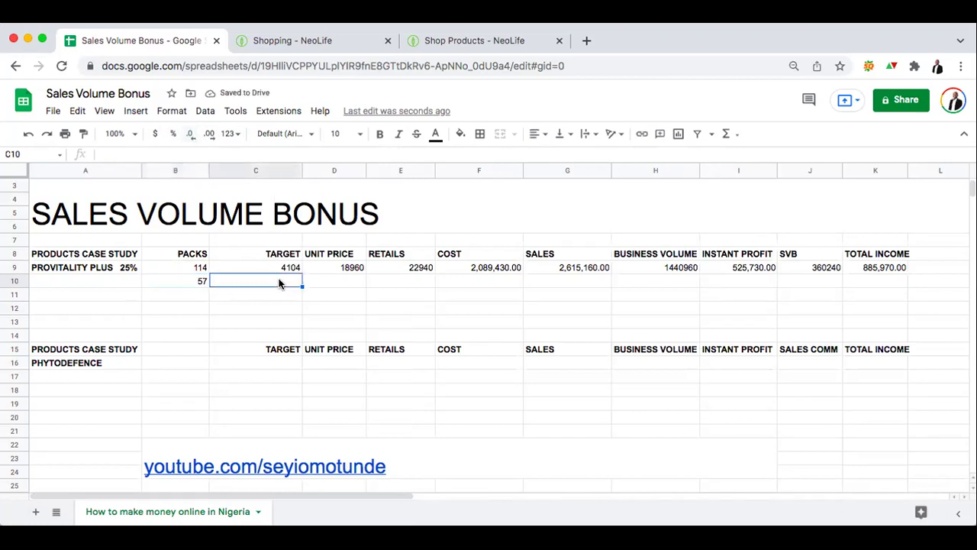
pyautogui.write('=')
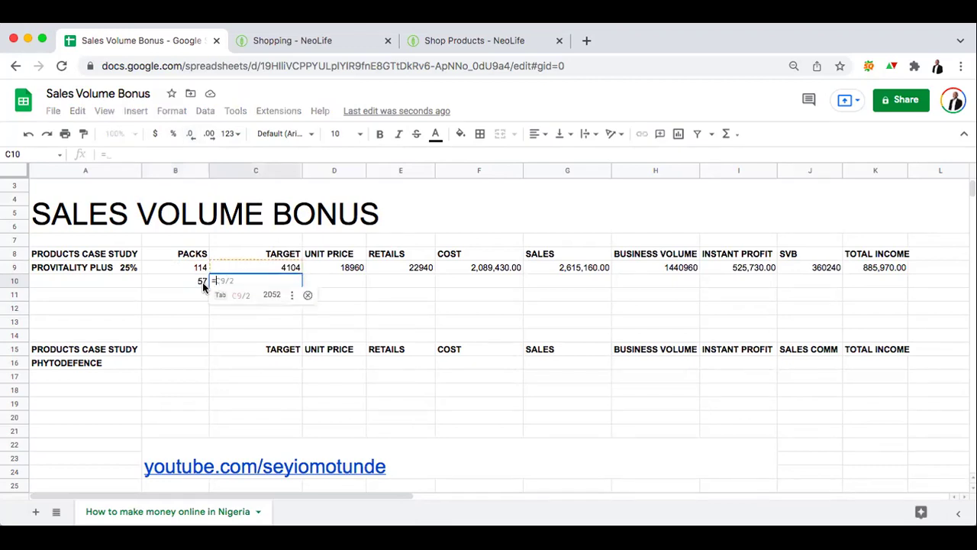
pyautogui.click(203, 281)
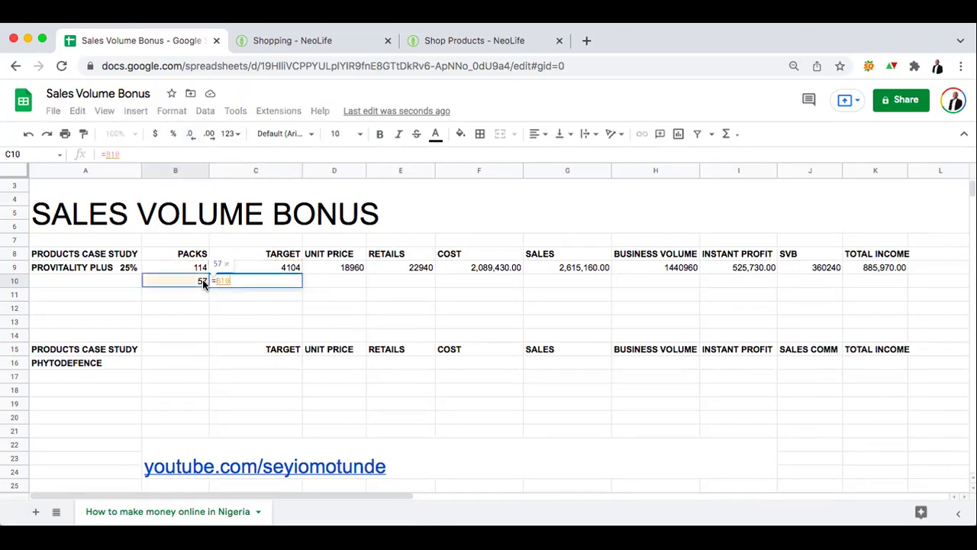
pyautogui.write('*')
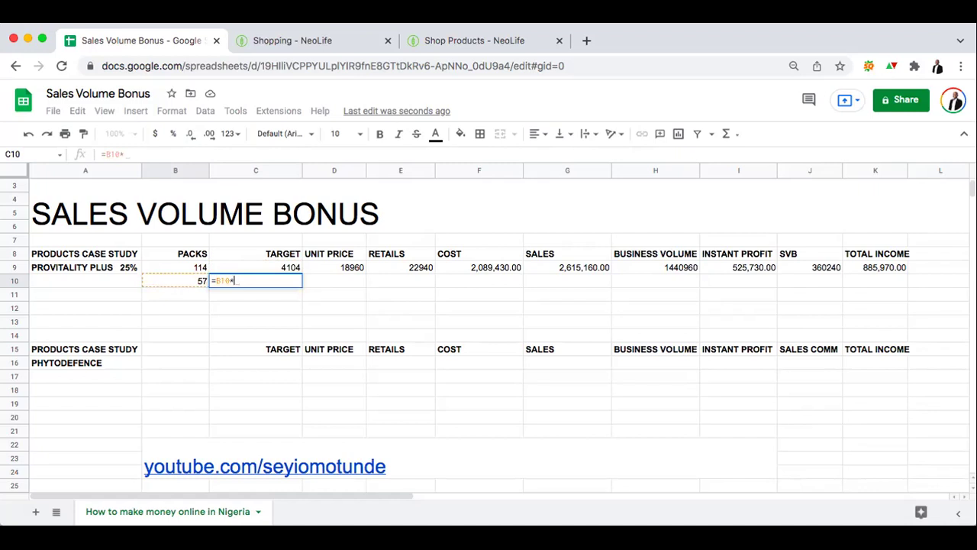
pyautogui.write('36')
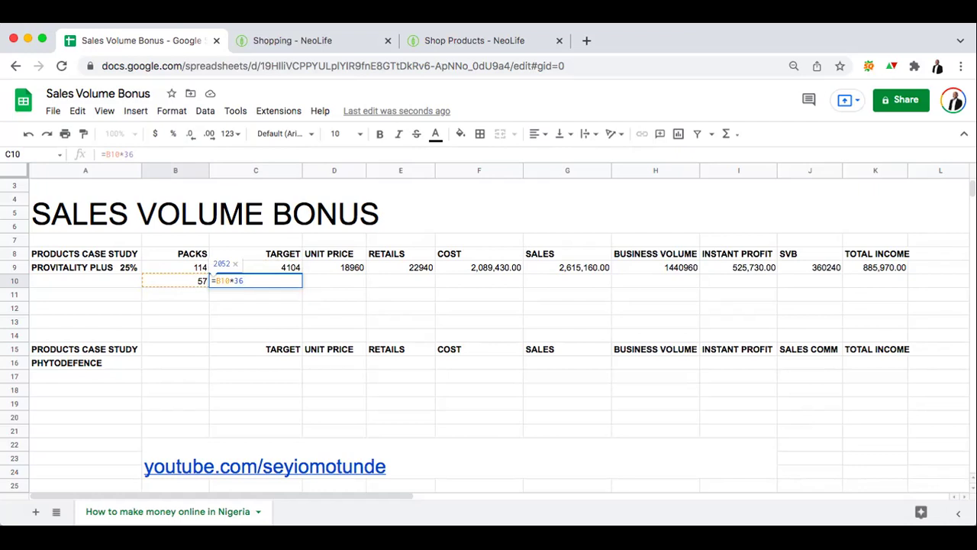
pyautogui.press('Return')
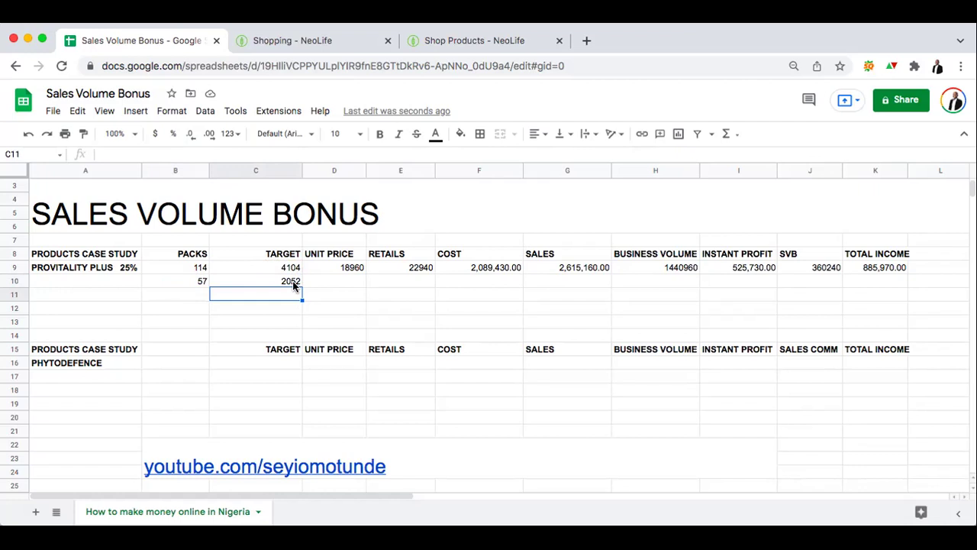
# Enter the unit price 18960 in D10 and the retail price 22940 in E10.
pyautogui.click(344, 282)
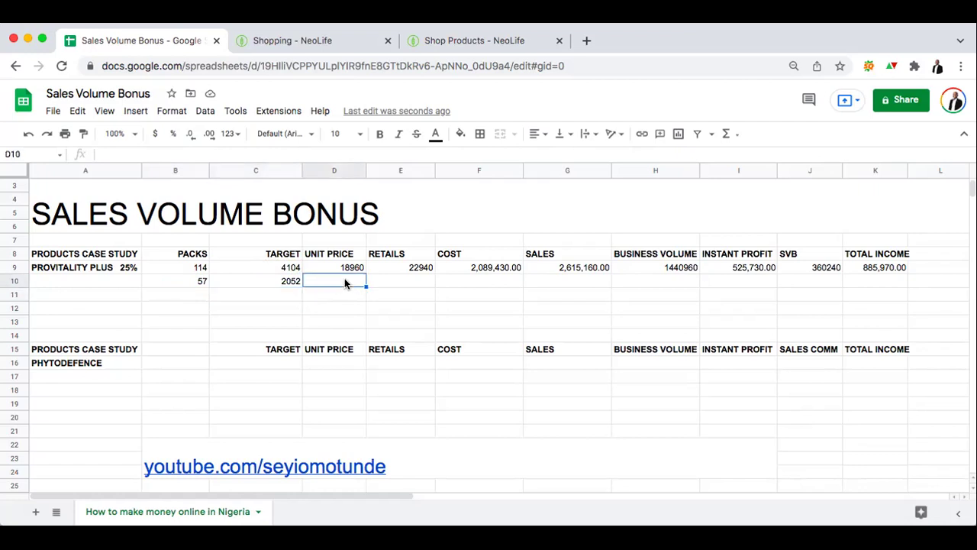
pyautogui.write('18960')
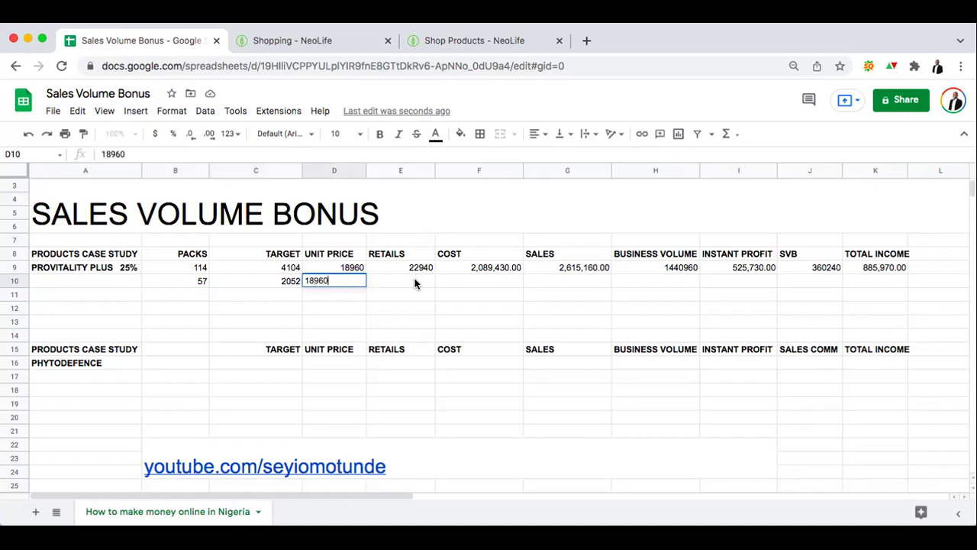
pyautogui.click(416, 282)
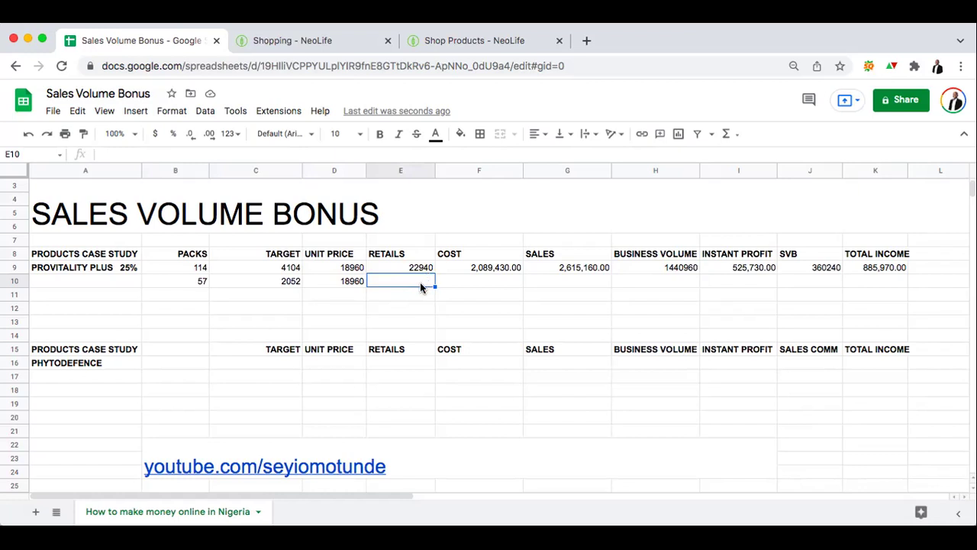
pyautogui.write('22940')
# Calculate the cost of the halved pack count in F10 with =B10*D10.
pyautogui.click(498, 284)
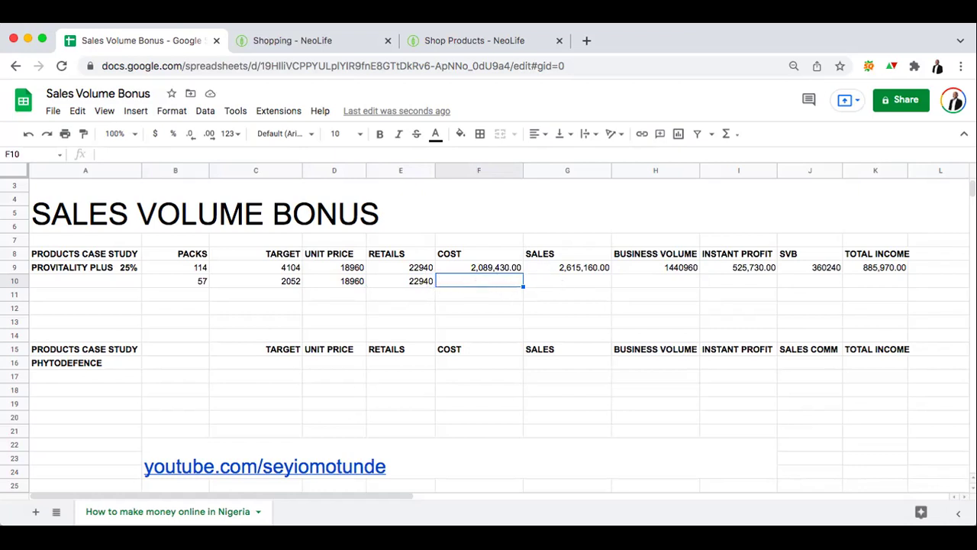
pyautogui.write('=')
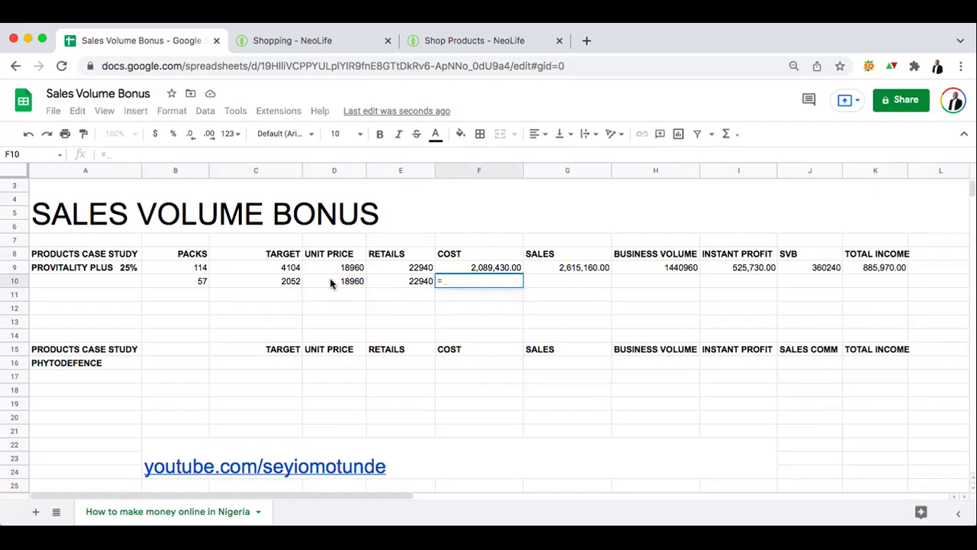
pyautogui.click(200, 280)
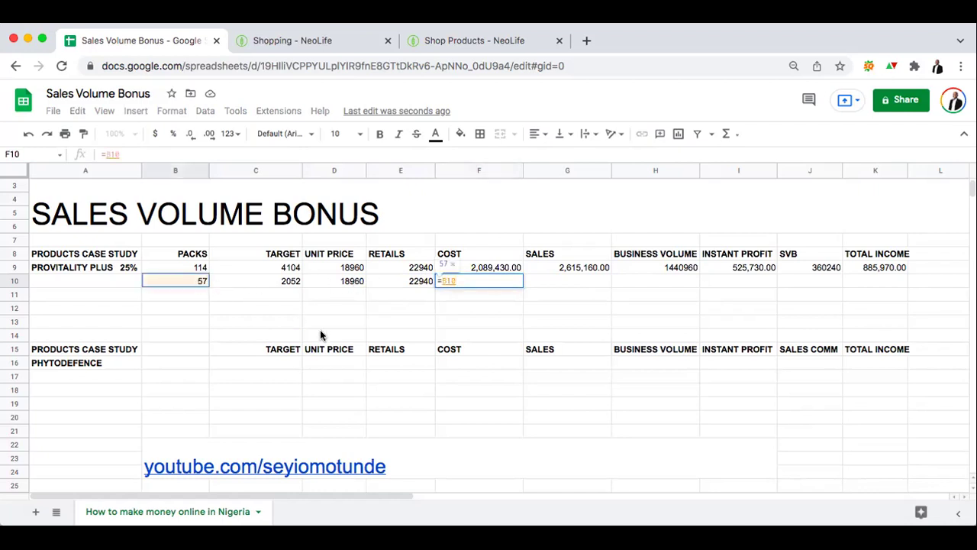
pyautogui.write('*')
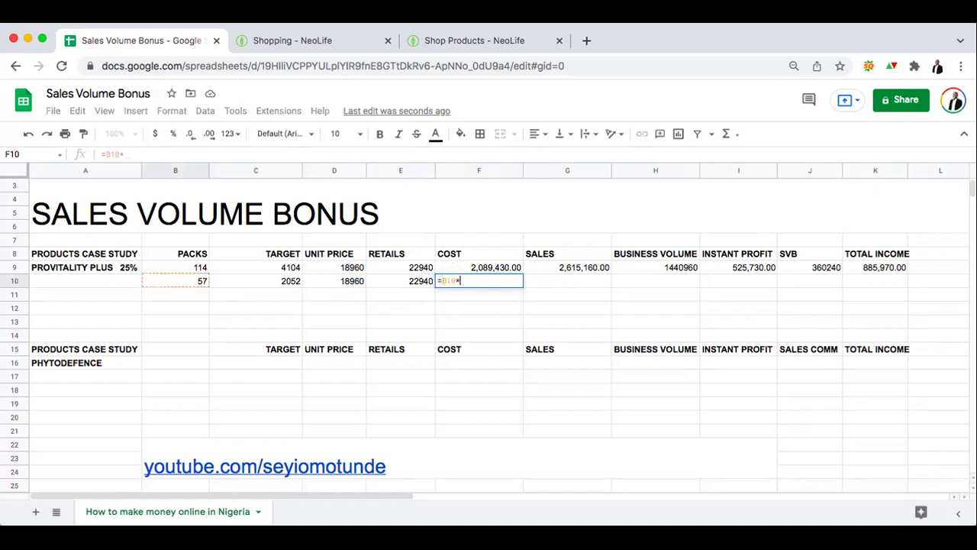
pyautogui.click(343, 281)
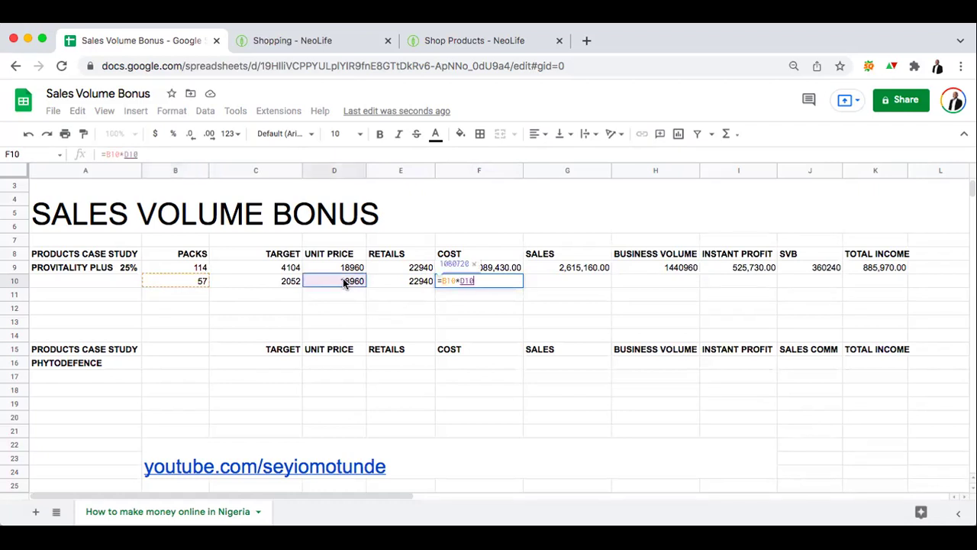
pyautogui.press('Return')
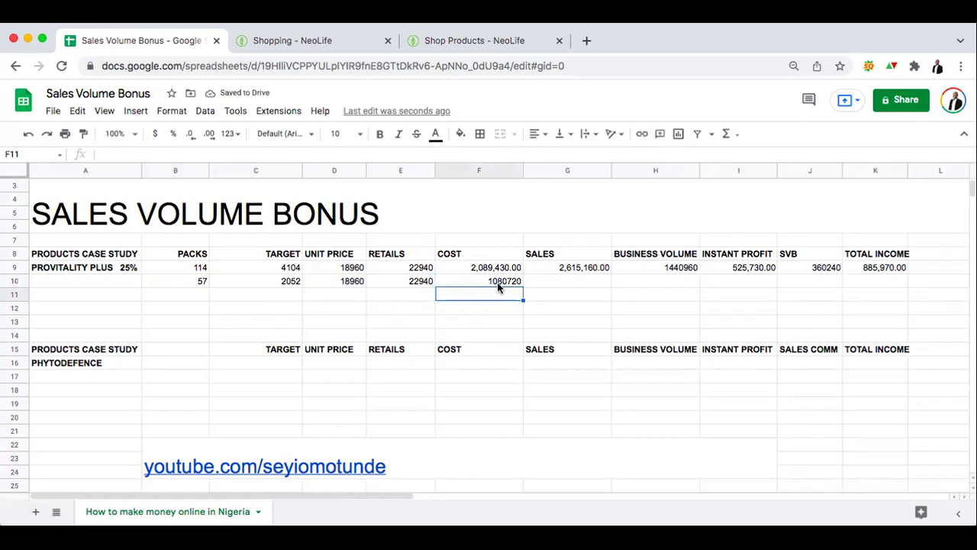
# Calculate the sales for the halved pack count in G10 with =E10*B10.
pyautogui.click(590, 280)
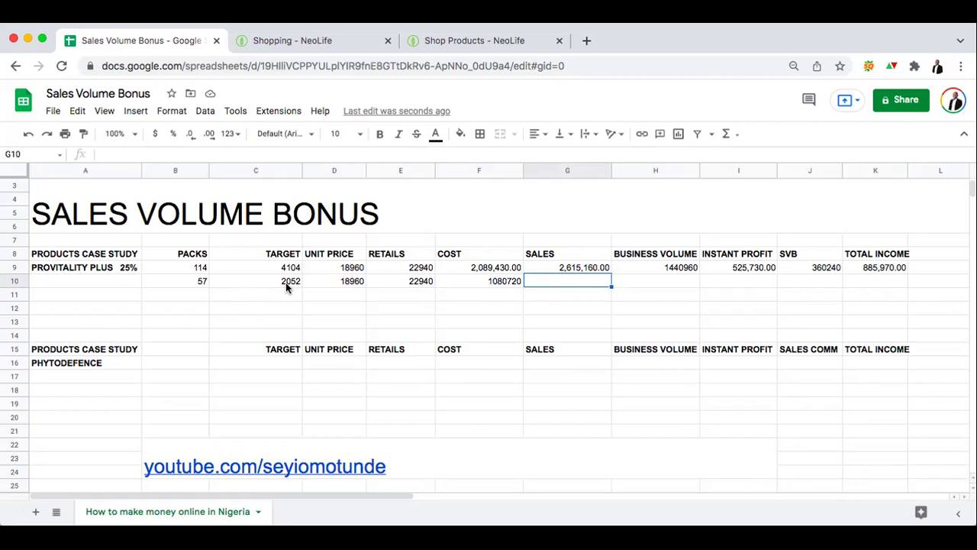
pyautogui.write('=B10*E10')
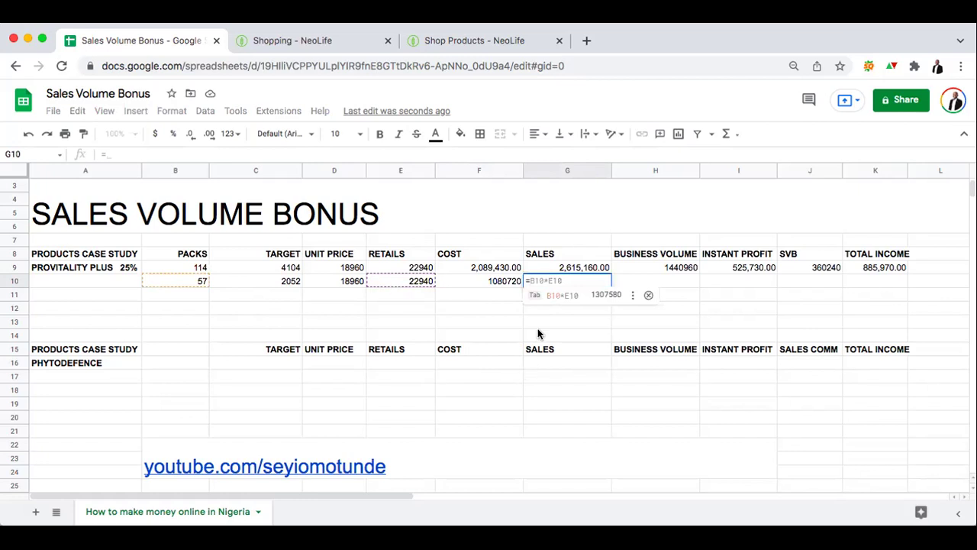
pyautogui.click(419, 281)
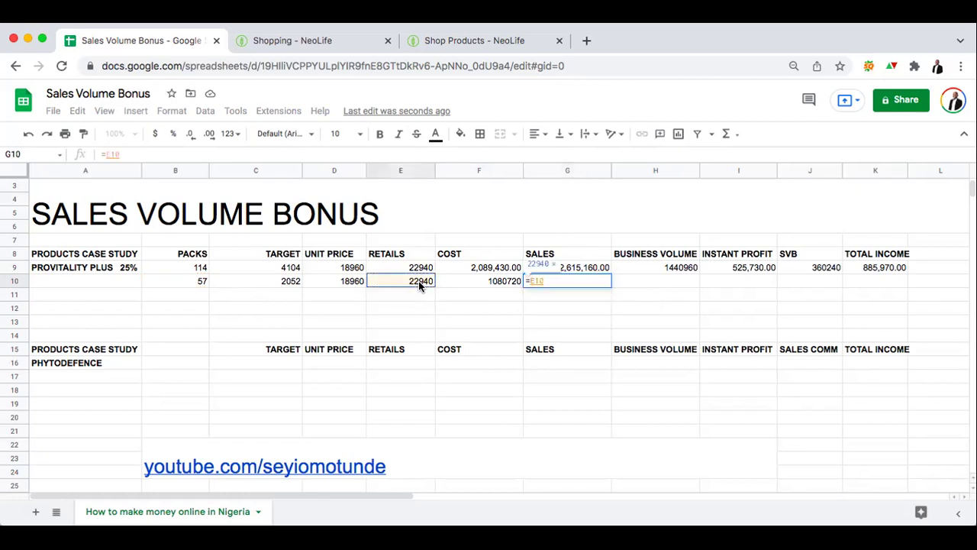
pyautogui.write('*')
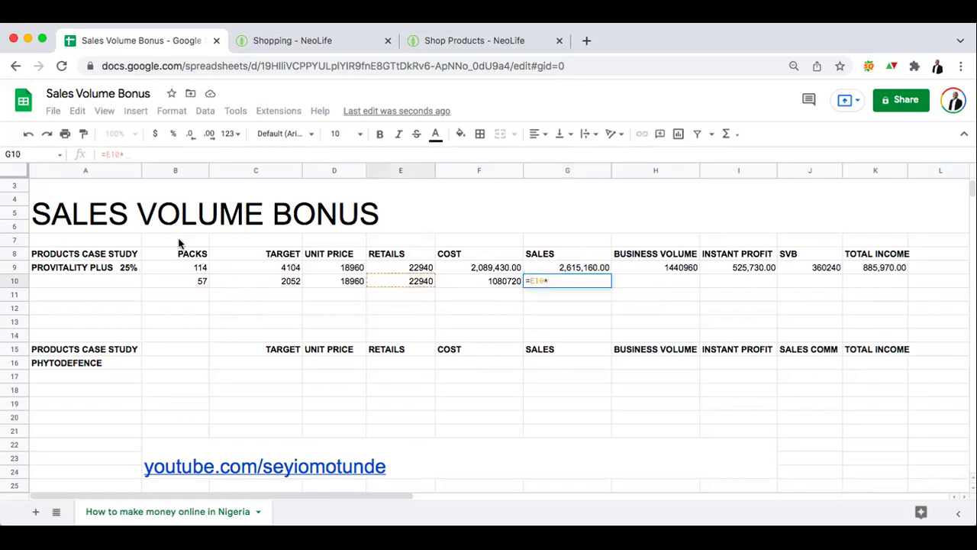
pyautogui.click(197, 281)
pyautogui.press('Return')
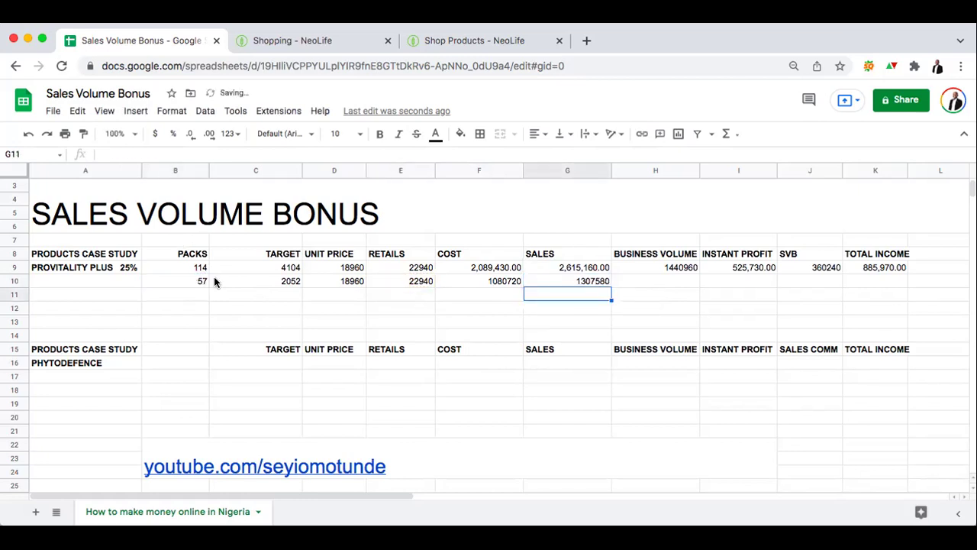
pyautogui.click(554, 306)
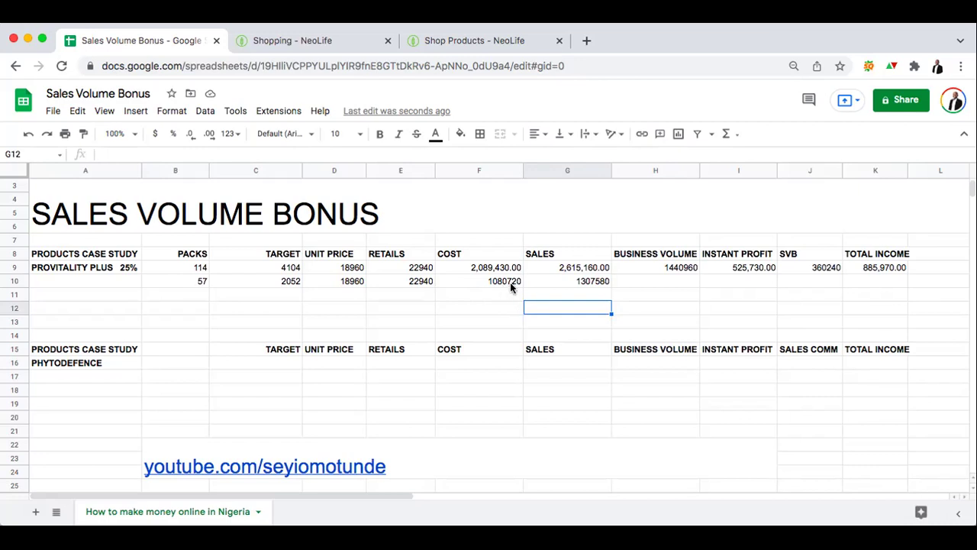
pyautogui.click(584, 282)
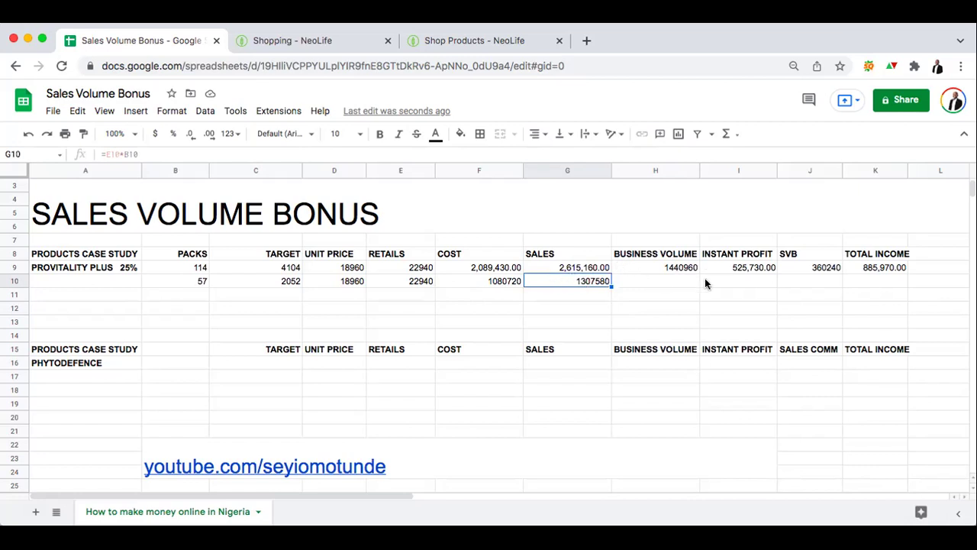
# Calculate the instant profit in I10 as sales minus cost with =G10-F10.
pyautogui.click(744, 282)
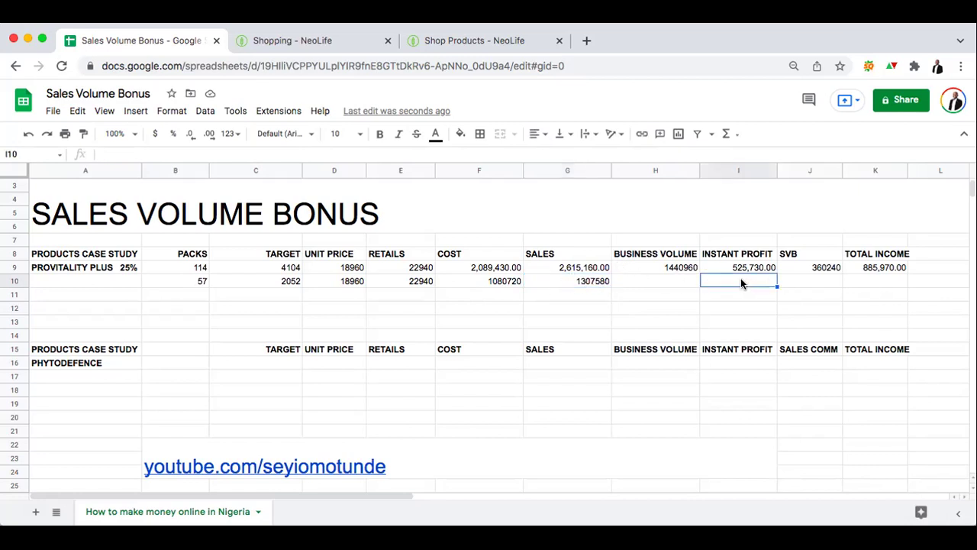
pyautogui.write('=')
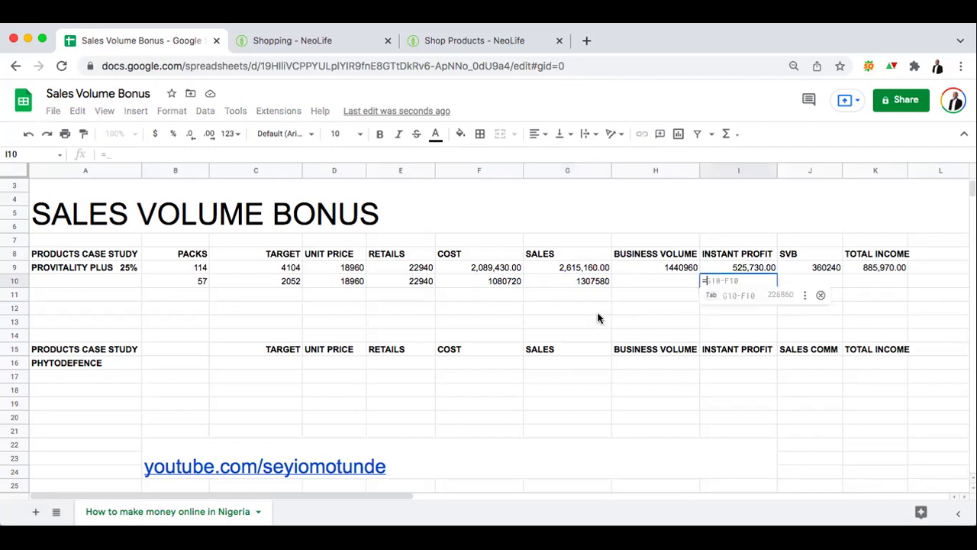
pyautogui.click(588, 283)
pyautogui.write('-')
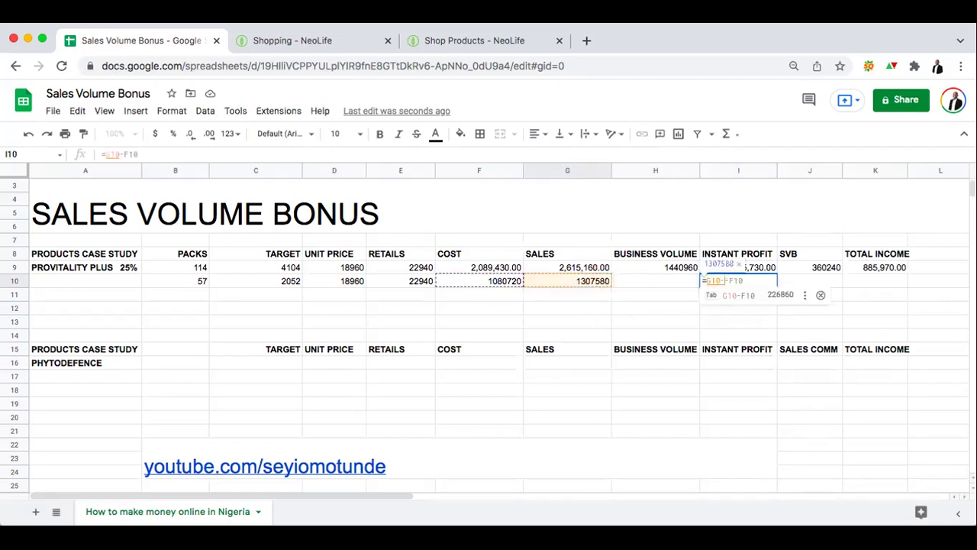
pyautogui.click(496, 283)
pyautogui.press('Return')
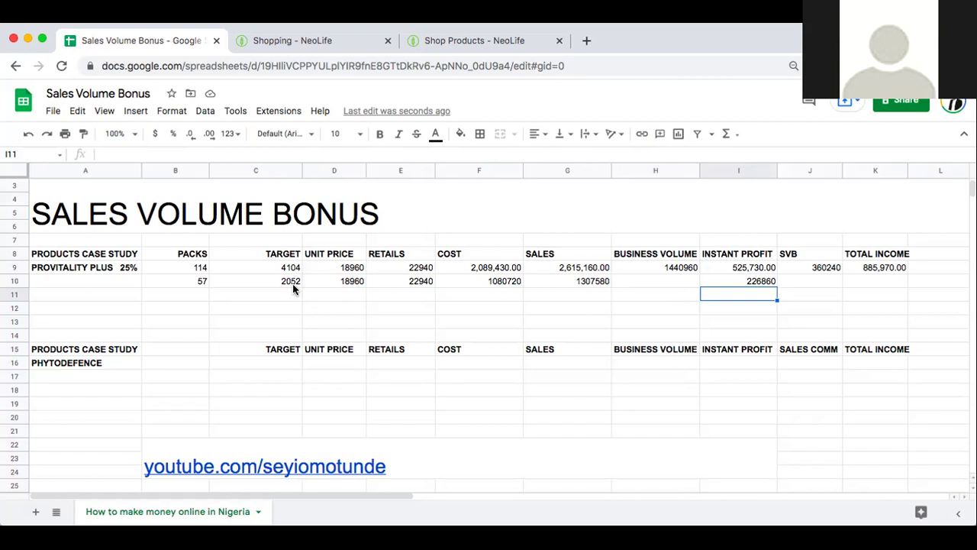
# Switch to the presentation slideshow, go back two slides from "Understanding How SVB is Calculated", and return to the spreadsheet.
pyautogui.click(519, 59)
pyautogui.press('super+Return')
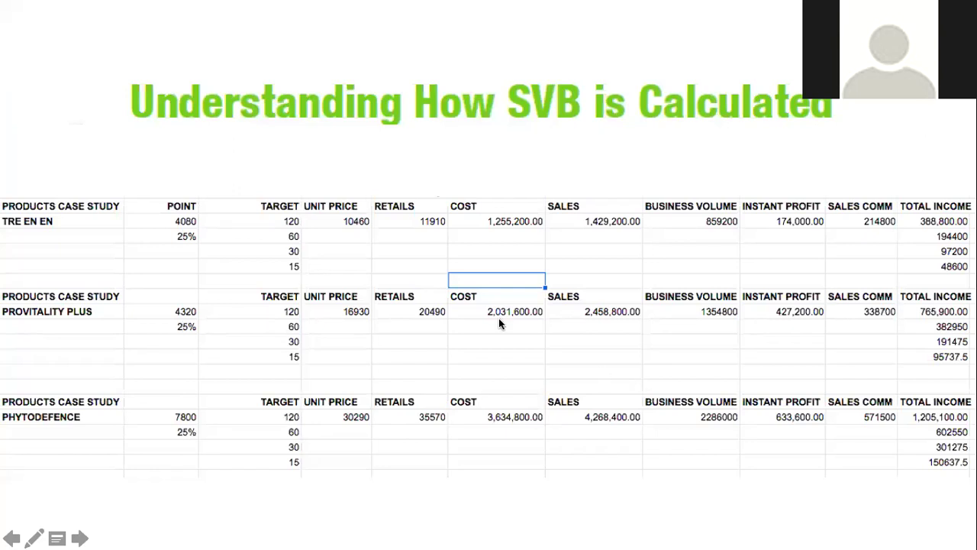
pyautogui.press('Left')
pyautogui.press('Left')
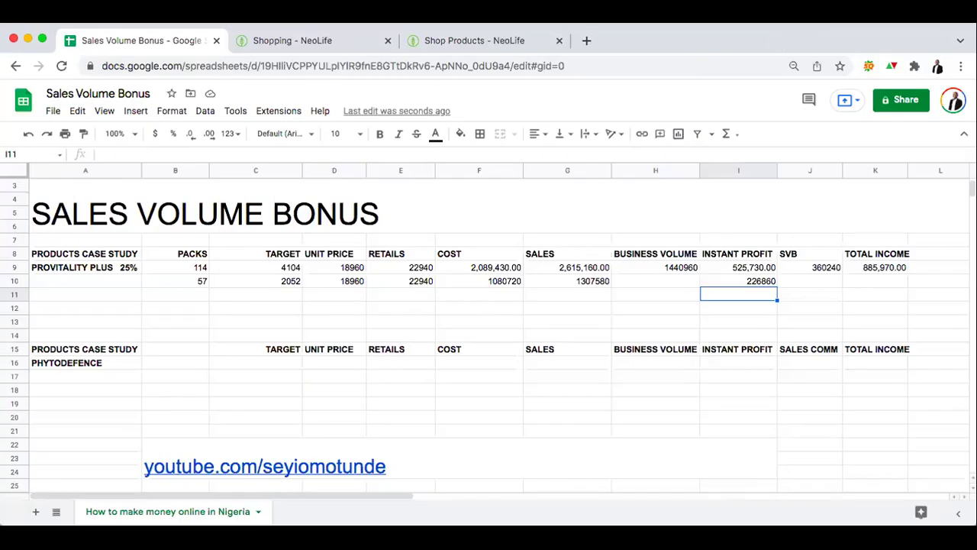
pyautogui.click(489, 239)
pyautogui.click(583, 317)
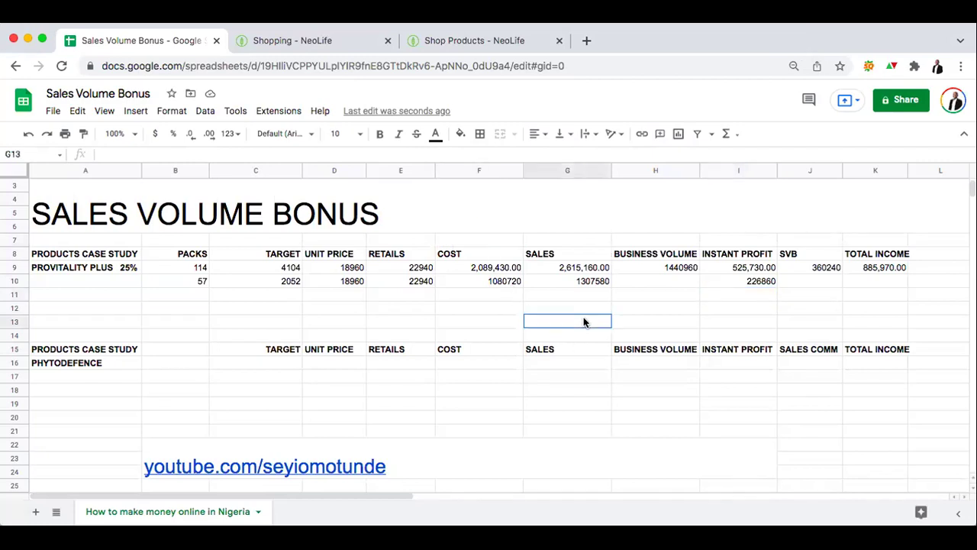
# Look up Pro Vitality's single-pack BV in the NeoLife store and calculate the business volume in H10 with =12640*B10.
pyautogui.click(677, 282)
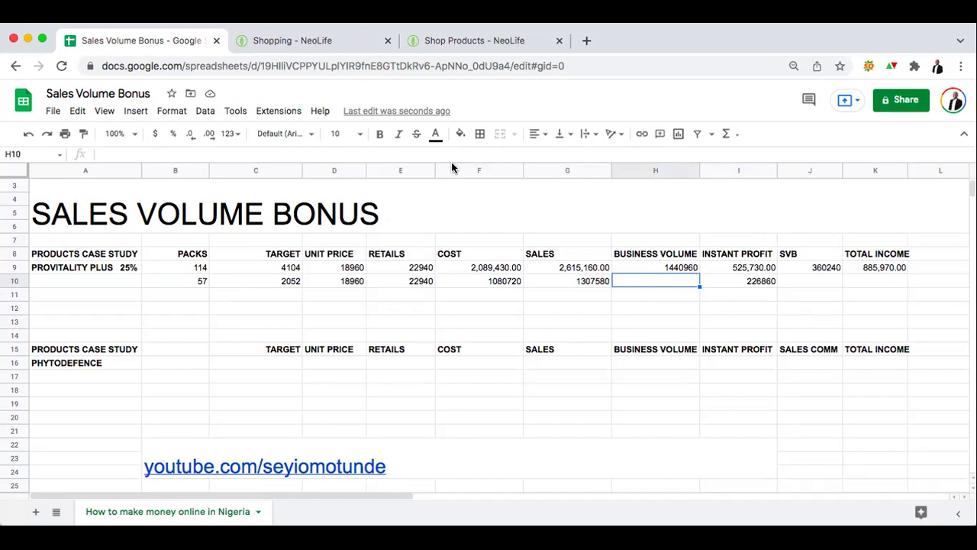
pyautogui.click(343, 41)
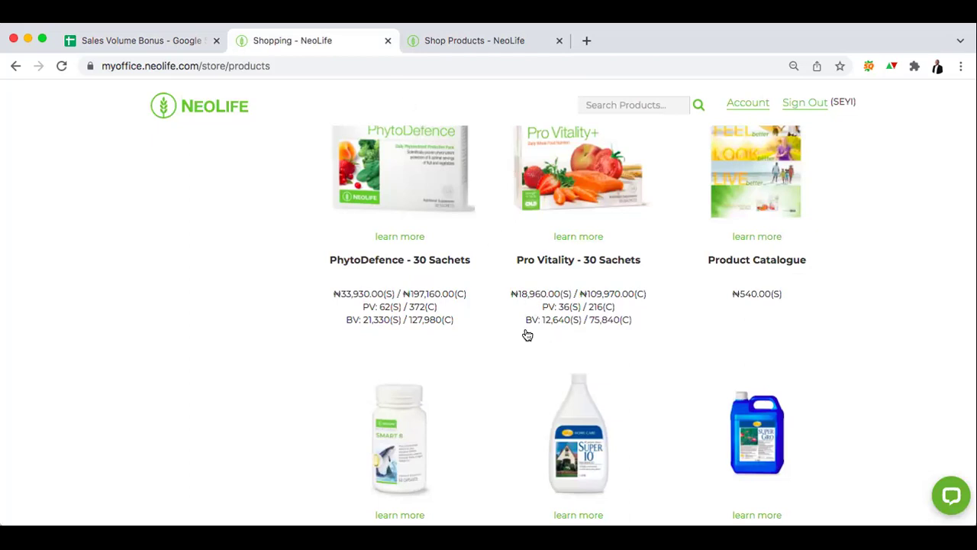
pyautogui.click(167, 41)
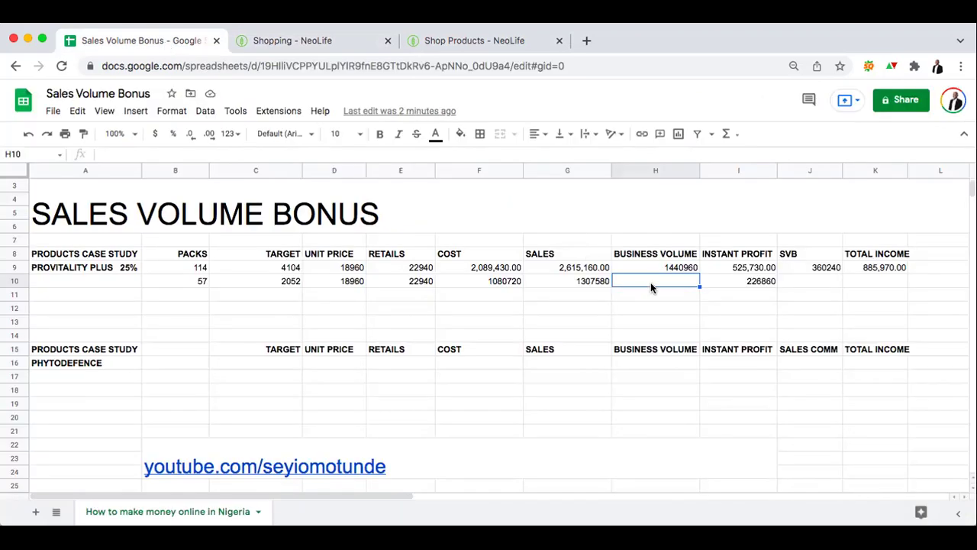
pyautogui.write('=12')
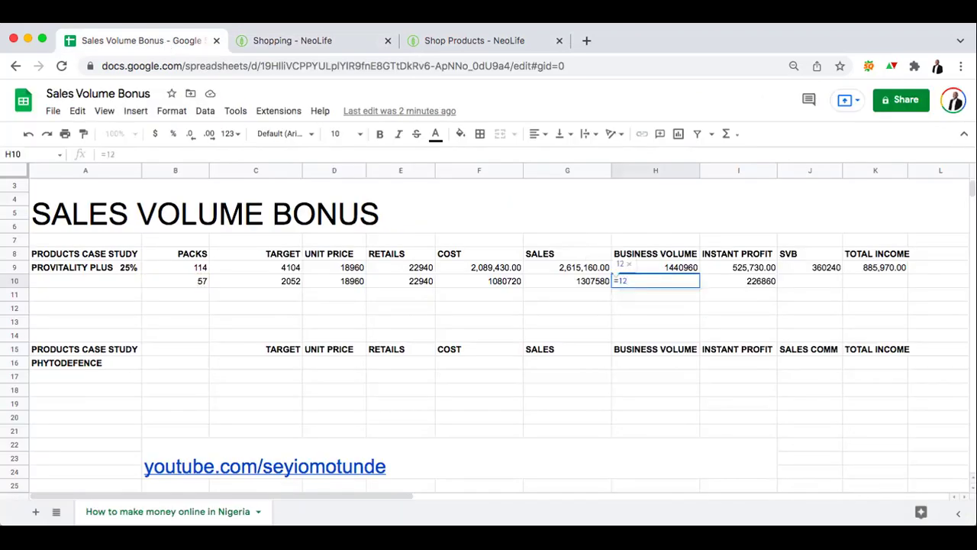
pyautogui.write('640*')
pyautogui.click(183, 283)
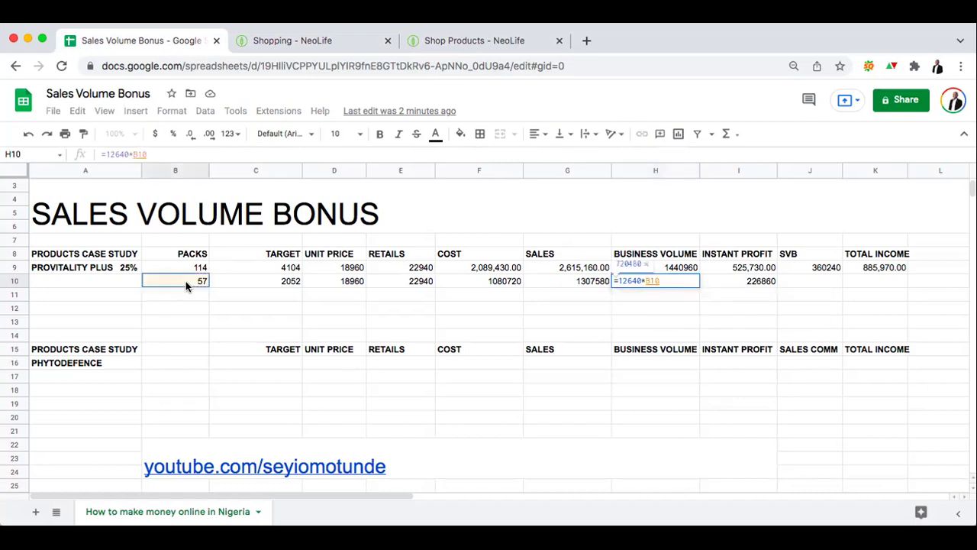
pyautogui.press('Return')
pyautogui.click(683, 281)
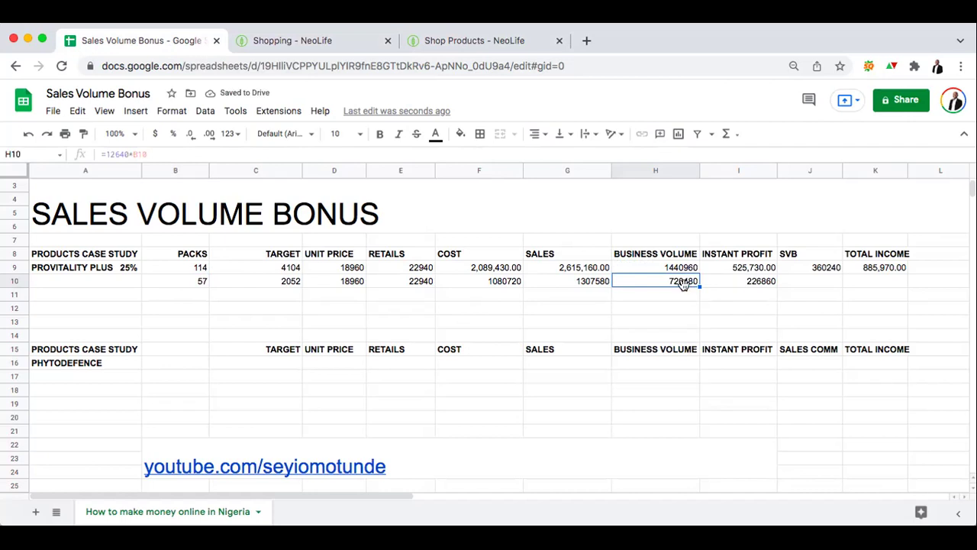
# Calculate the SVB for the 57-pack row in J10 as 15% of the business volume with =15%*H10.
pyautogui.click(824, 284)
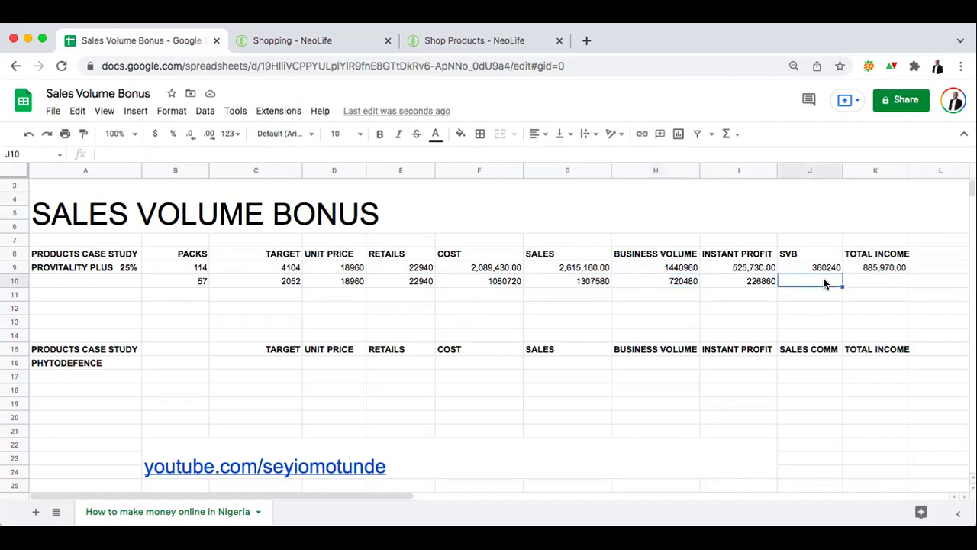
pyautogui.write('=')
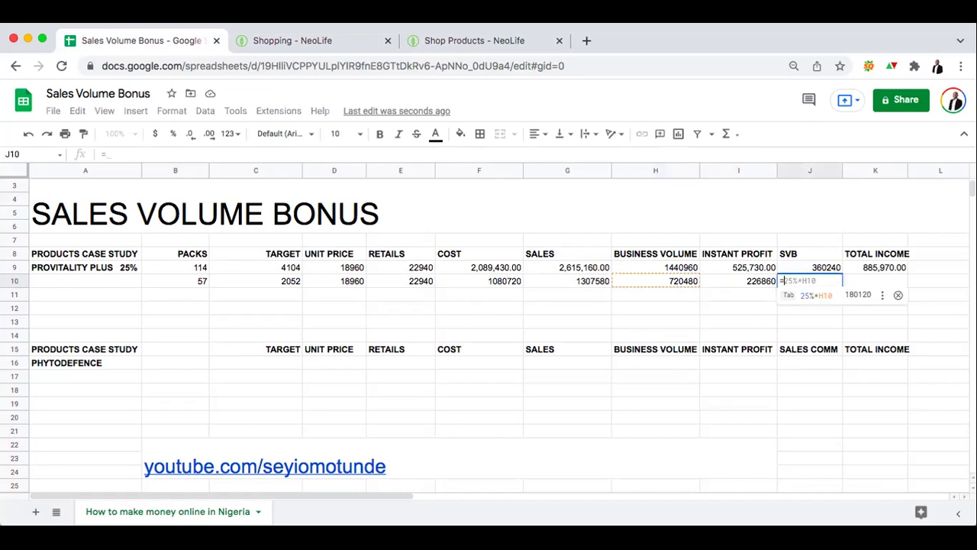
pyautogui.write('15%')
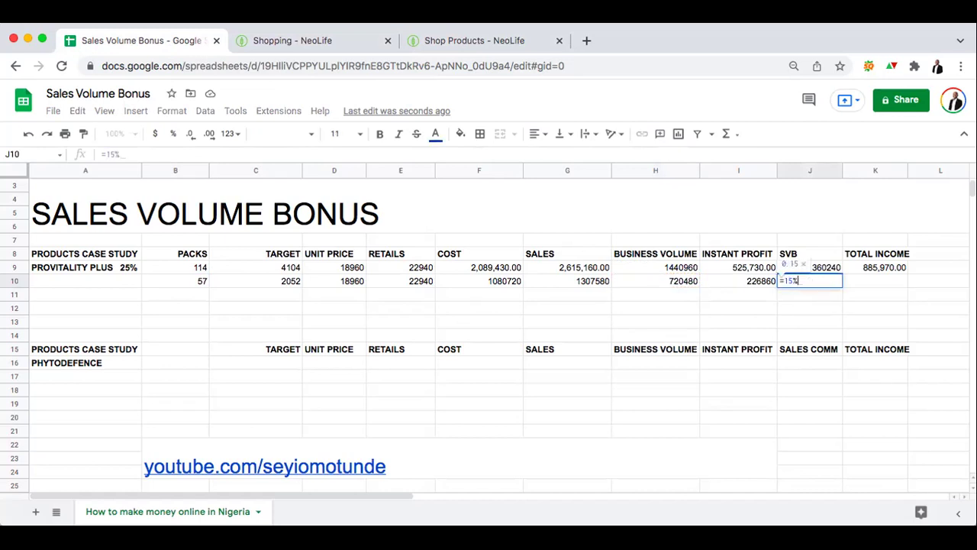
pyautogui.write('*')
pyautogui.click(672, 281)
pyautogui.press('Return')
pyautogui.press('Return')
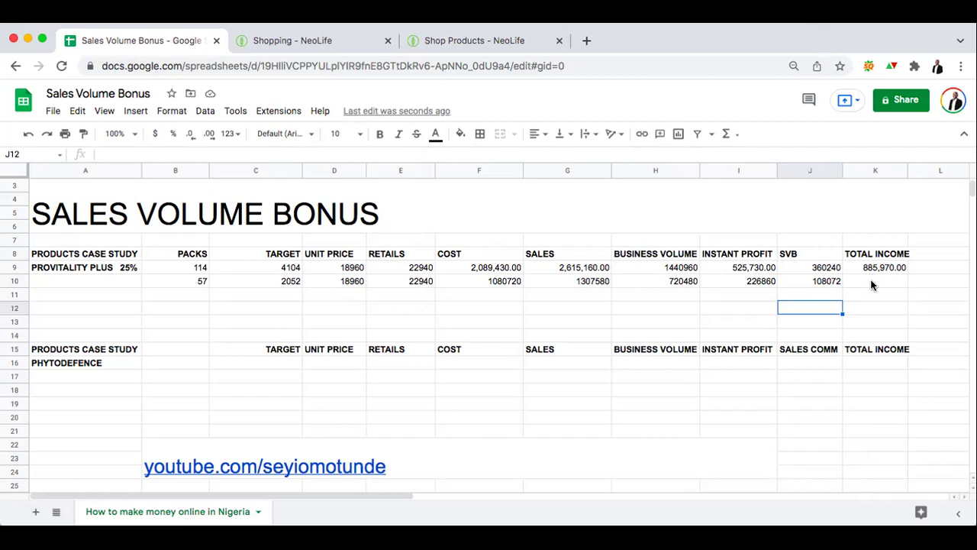
# Calculate the total income in K10 as instant profit plus SVB with =I10+J10.
pyautogui.click(855, 282)
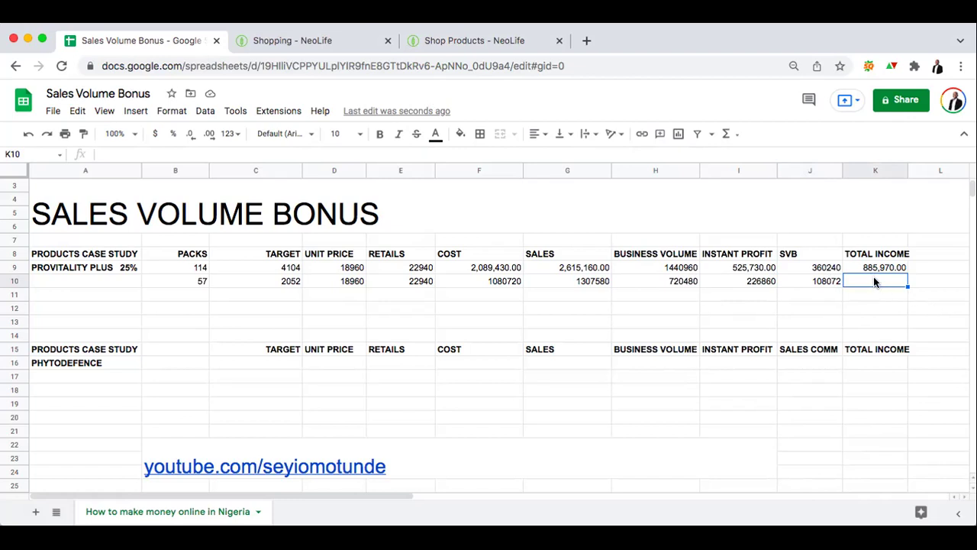
pyautogui.write('=')
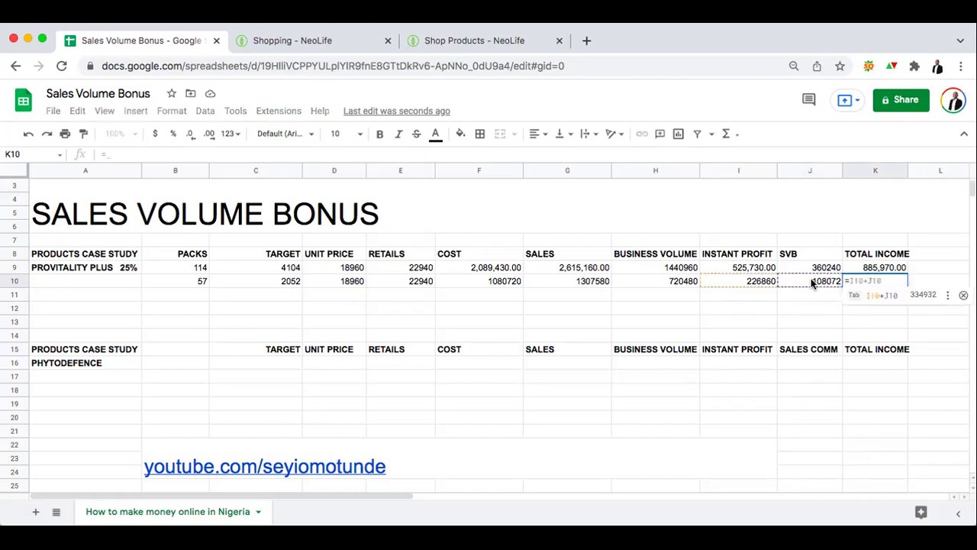
pyautogui.click(751, 281)
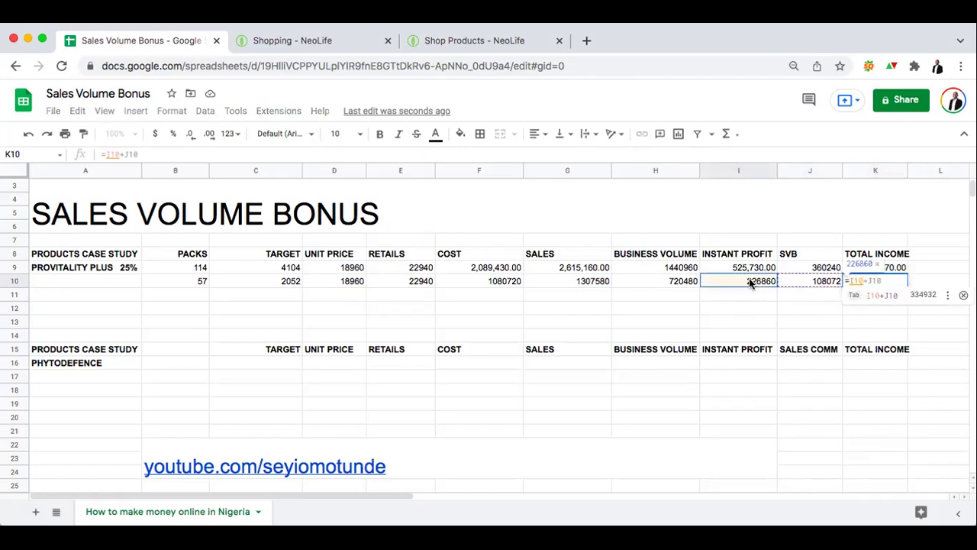
pyautogui.write('+')
pyautogui.click(823, 282)
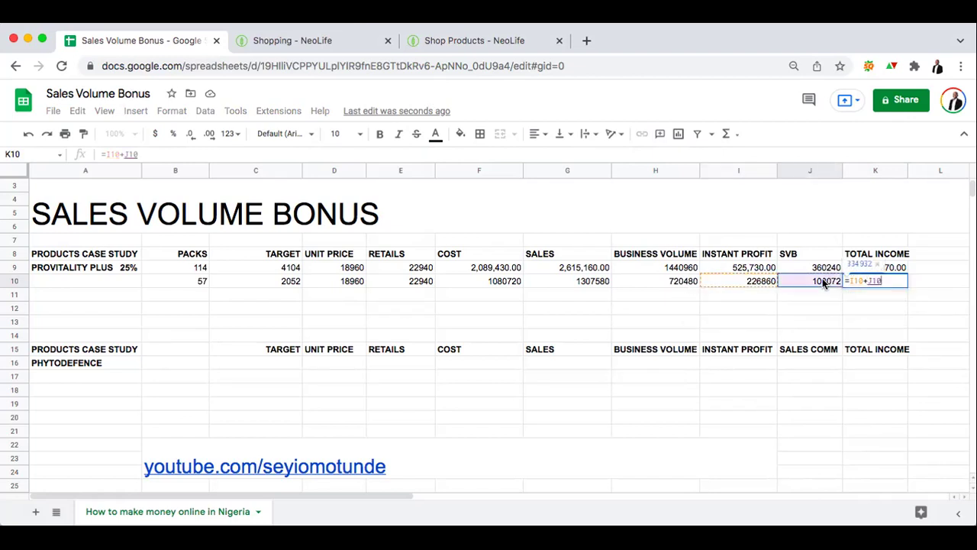
pyautogui.press('Return')
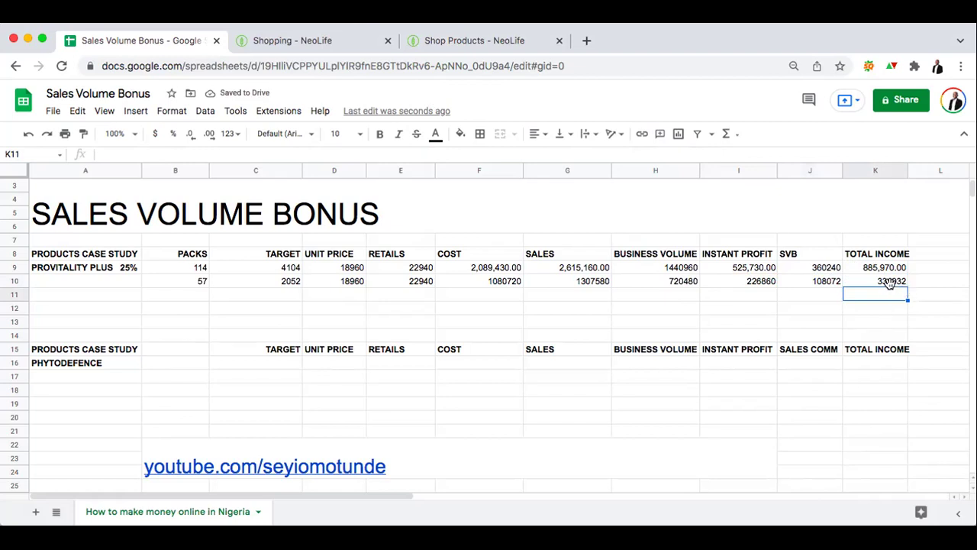
# Halve the 57-pack count in B11 with =B10/2.
pyautogui.click(193, 299)
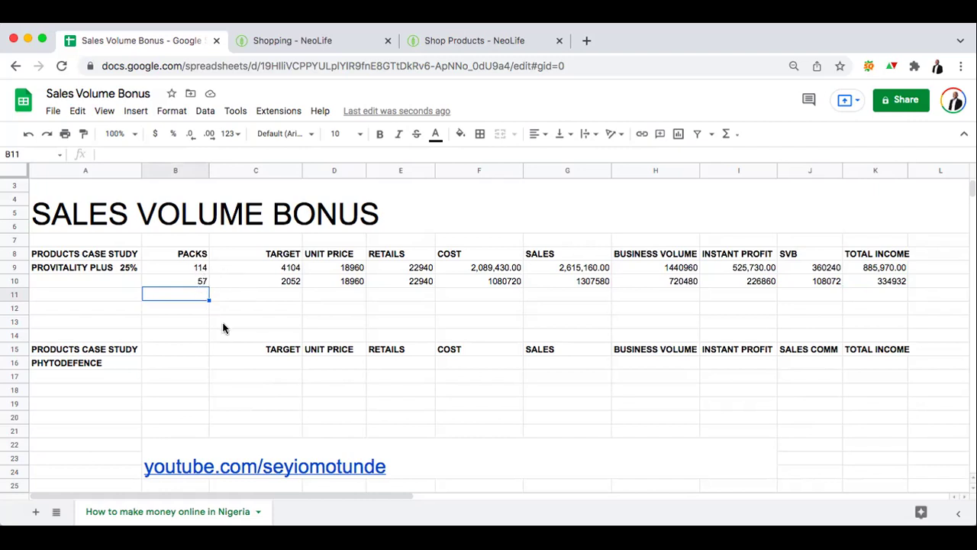
pyautogui.write('=')
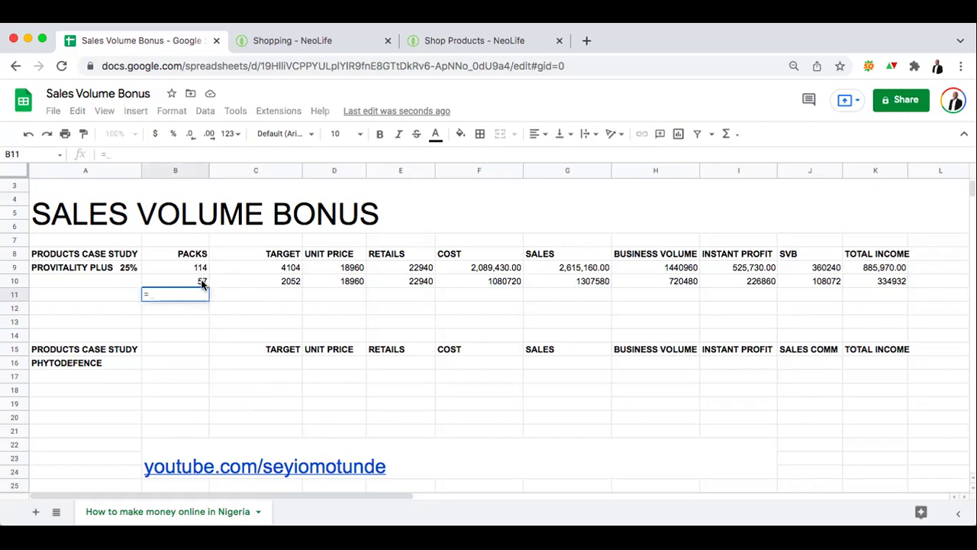
pyautogui.click(202, 281)
pyautogui.write('/2')
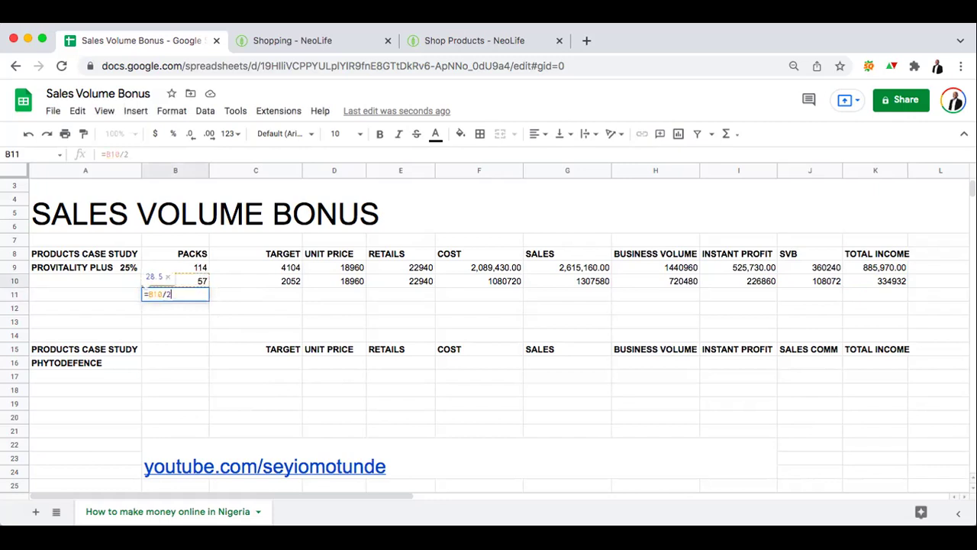
pyautogui.press('Return')
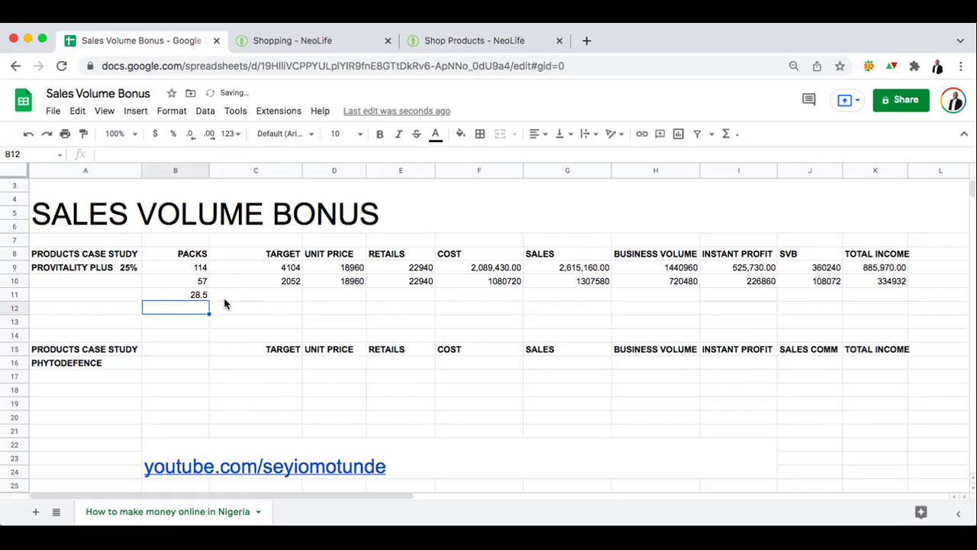
# Replace the halving formula in B11 with a whole pack count of 28.
pyautogui.click(200, 299)
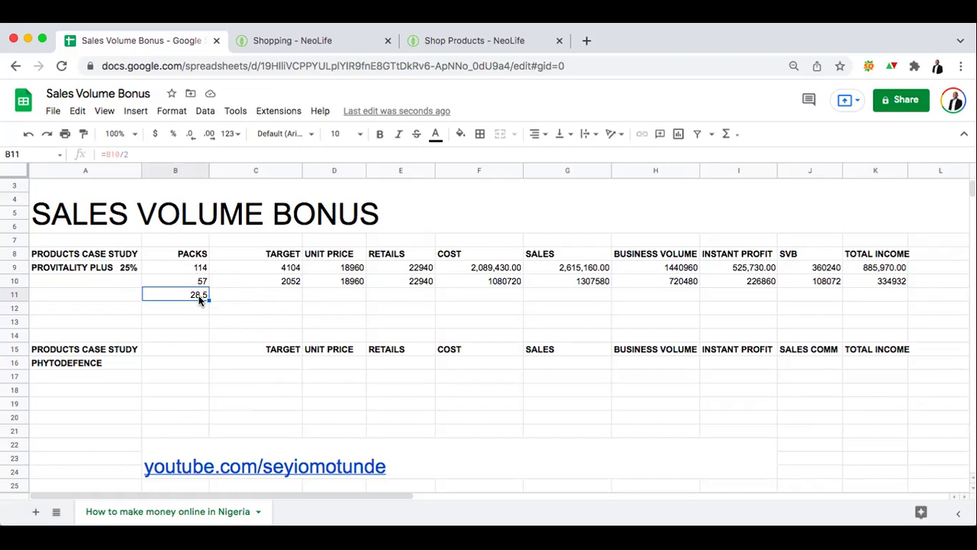
pyautogui.write('28')
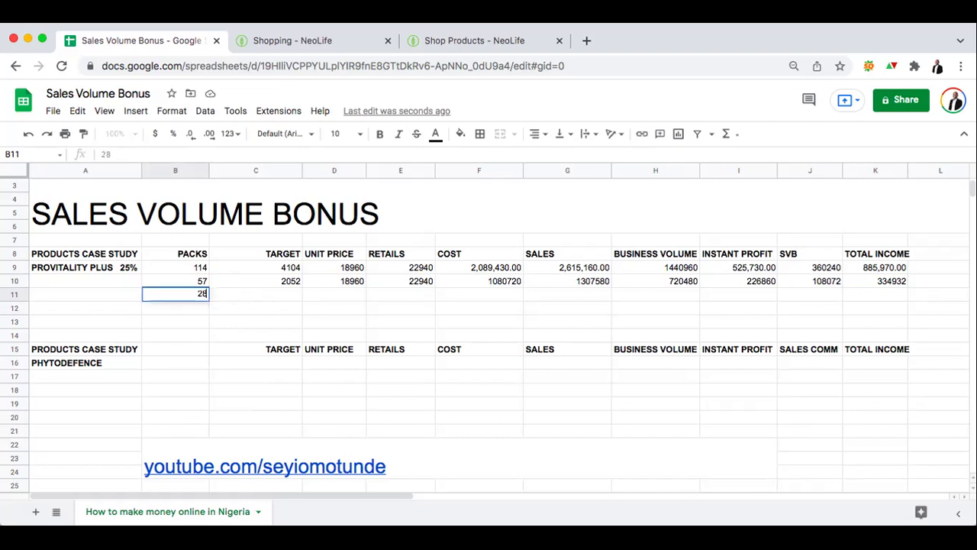
pyautogui.click(252, 317)
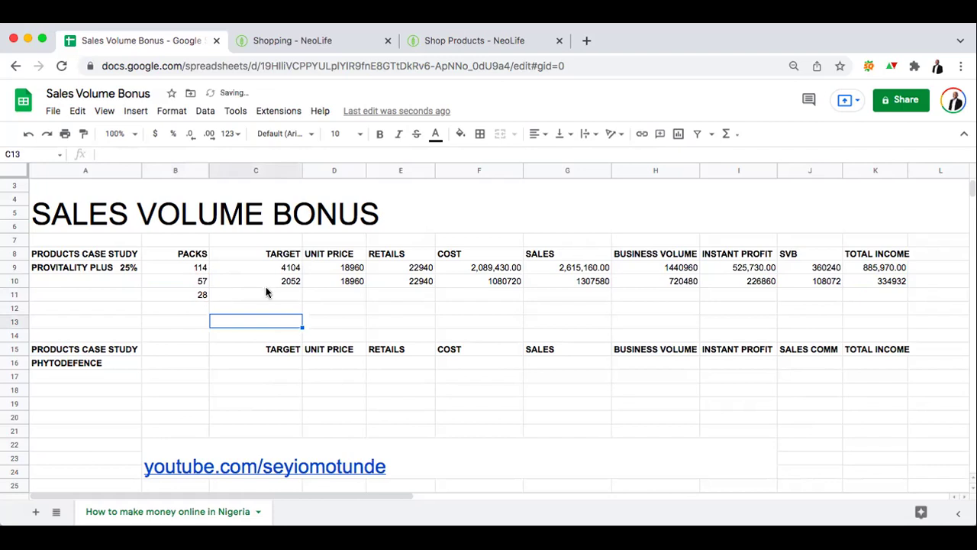
# Enter the unit price 18960 in D11 and the retail price 22940 in E11.
pyautogui.click(271, 291)
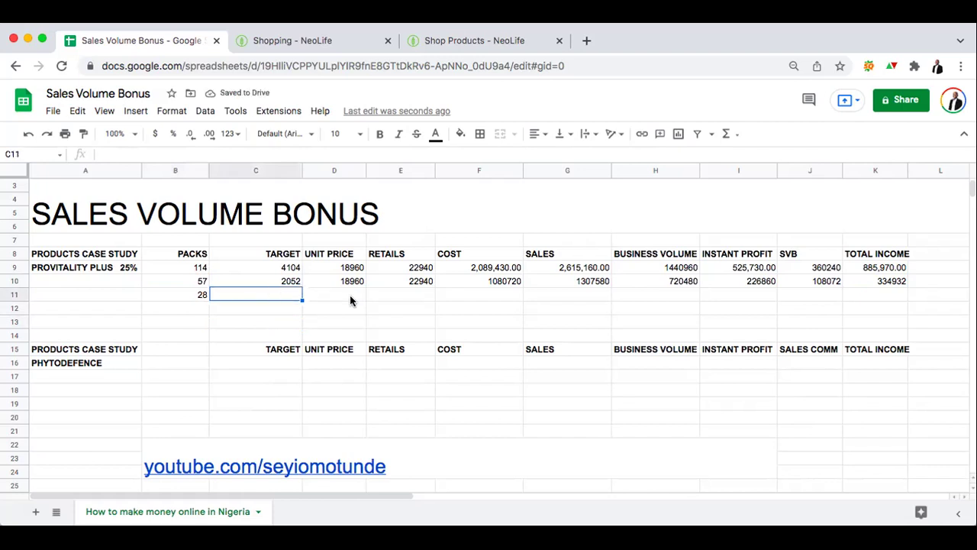
pyautogui.click(348, 300)
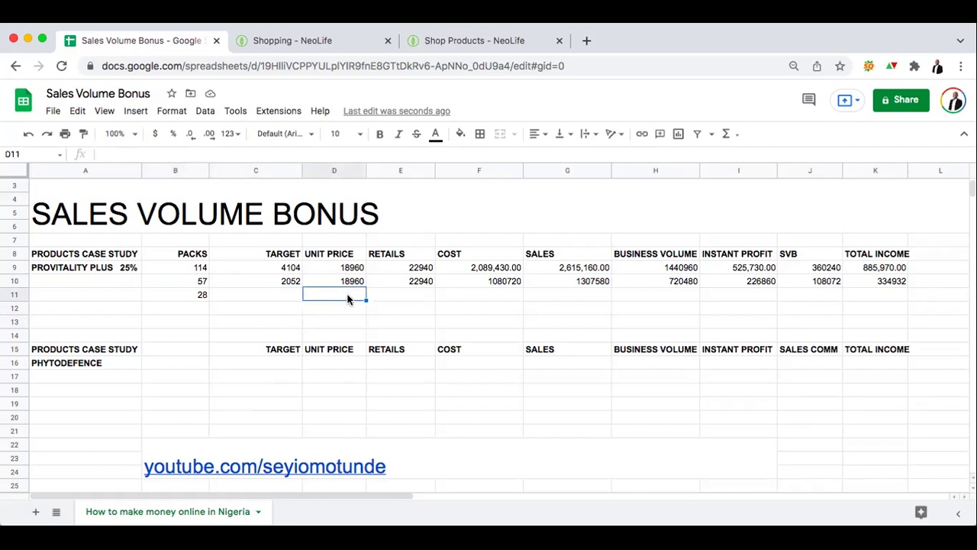
pyautogui.write('1')
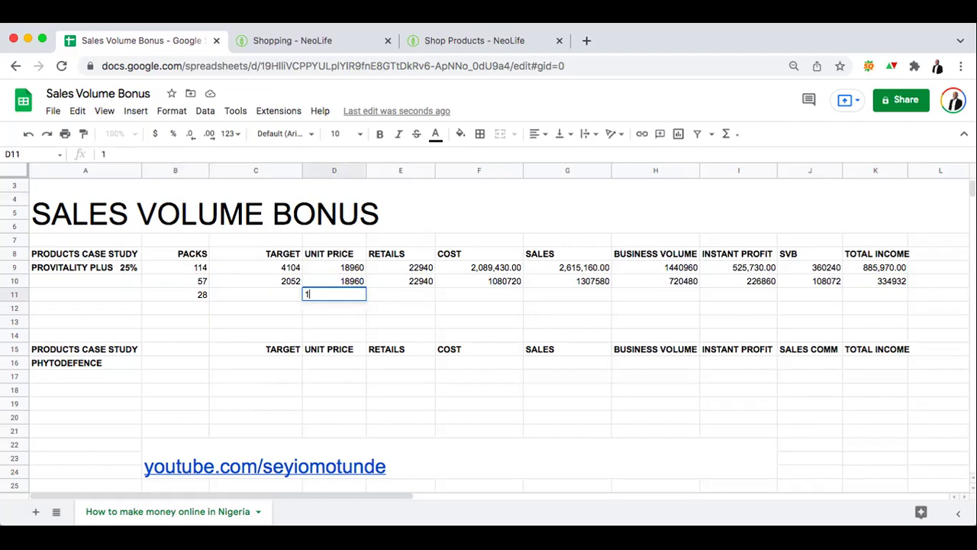
pyautogui.write('8960')
pyautogui.click(414, 293)
pyautogui.write('22')
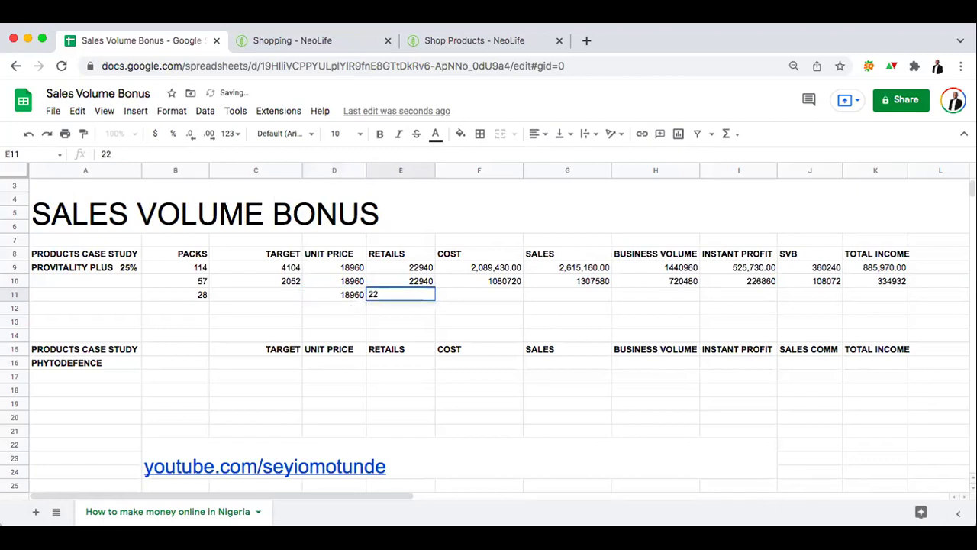
pyautogui.write('940')
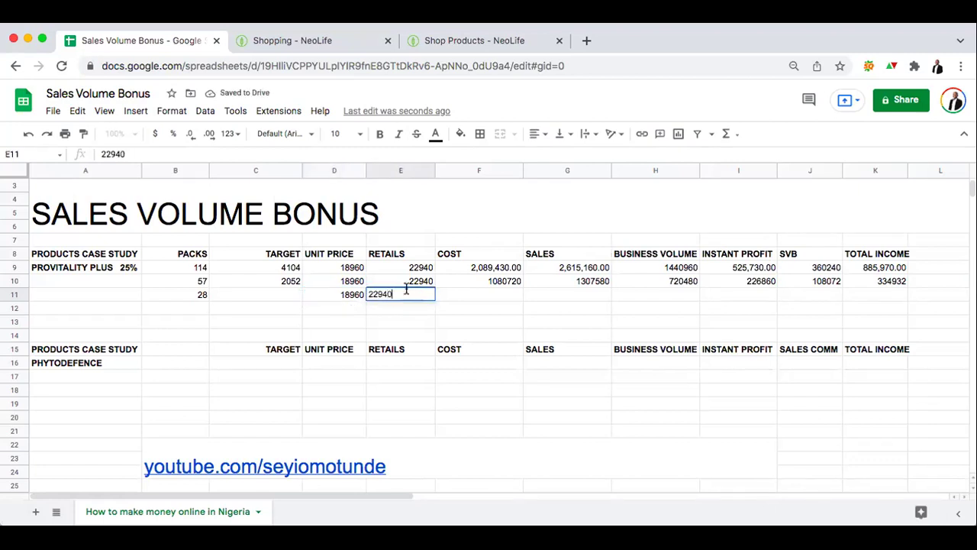
# Calculate the target for the 28-pack row in C11 with =B11*36.
pyautogui.click(284, 293)
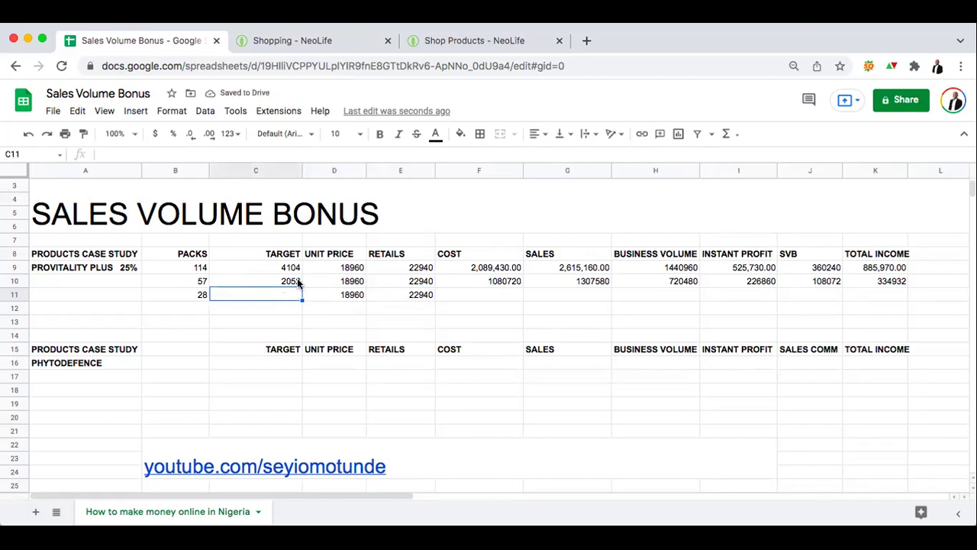
pyautogui.write('=')
pyautogui.click(202, 295)
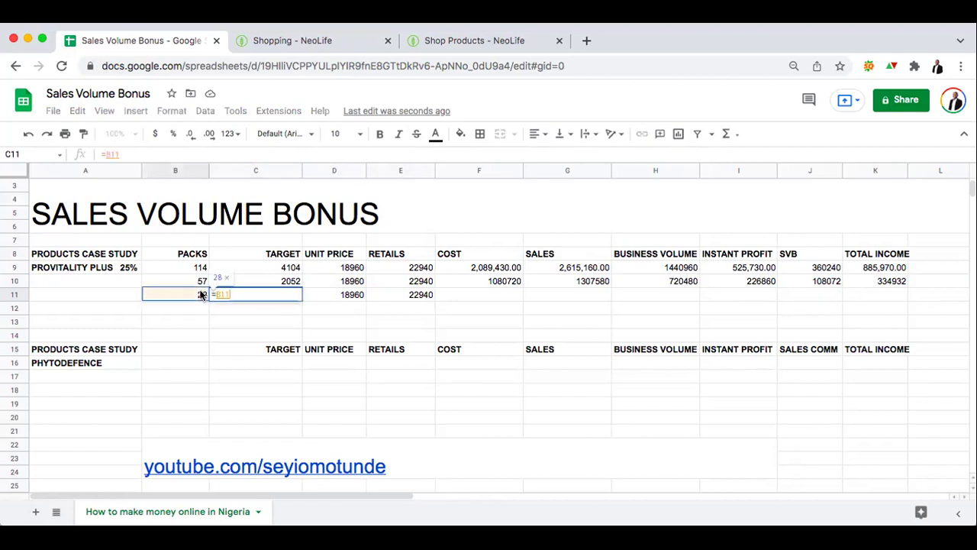
pyautogui.write('*36')
pyautogui.press('Return')
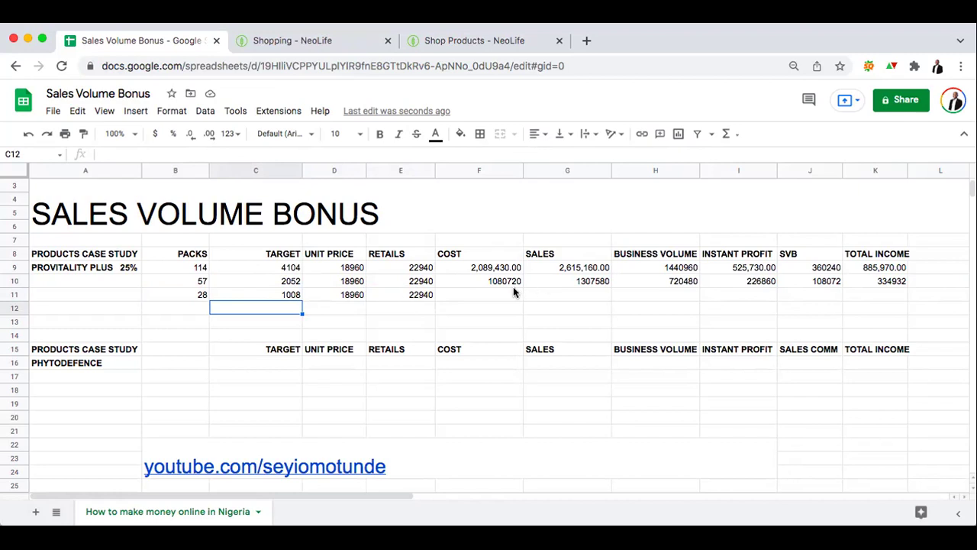
# Calculate the cost in F11 as unit price times packs with =D11*B11.
pyautogui.click(490, 295)
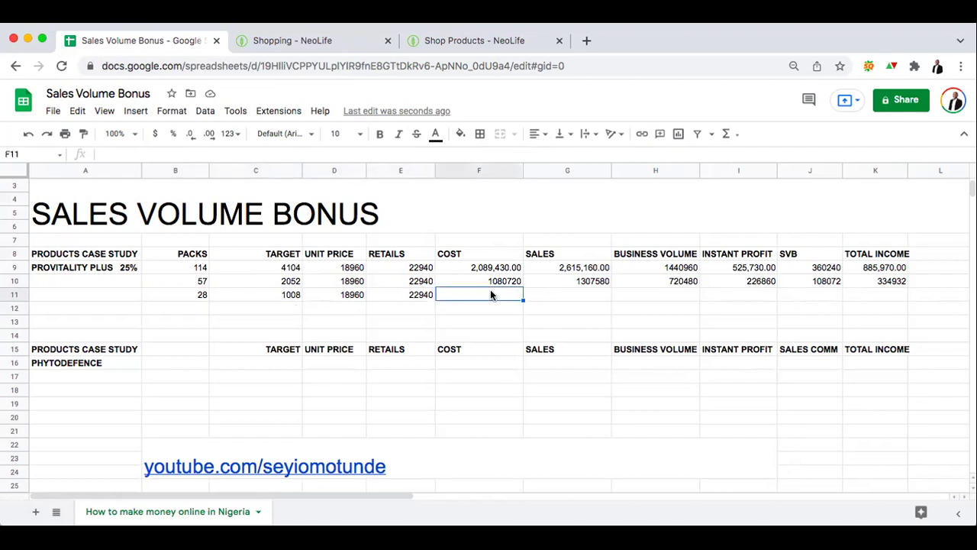
pyautogui.write('=')
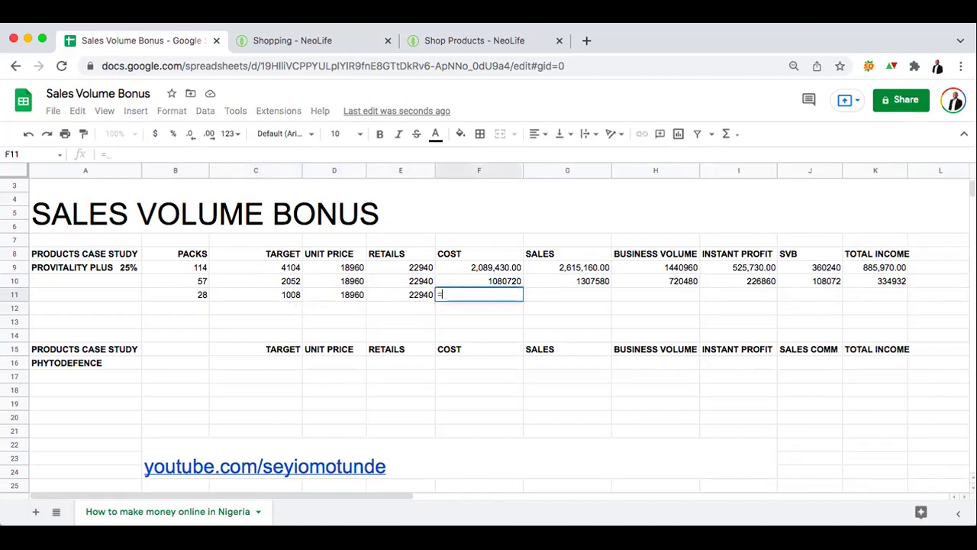
pyautogui.click(349, 293)
pyautogui.write('*')
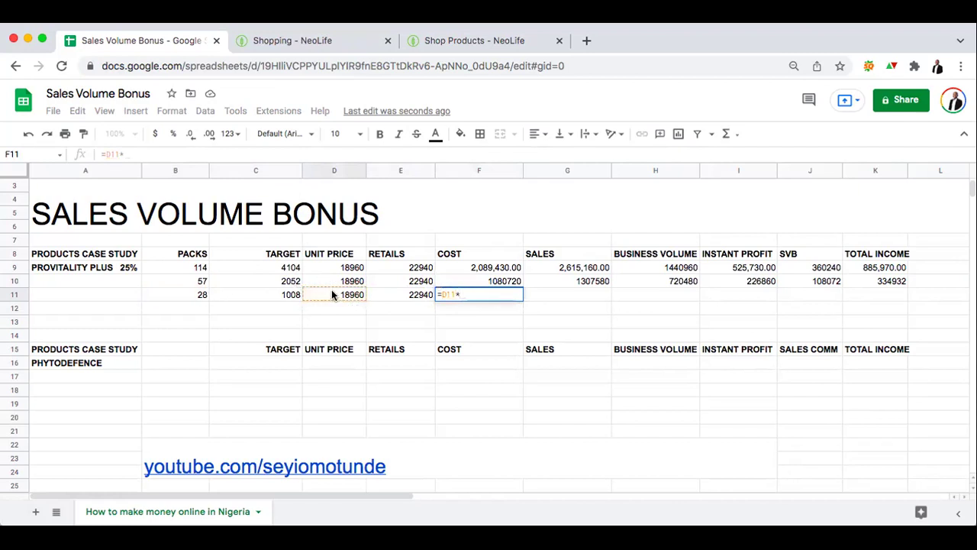
pyautogui.click(195, 294)
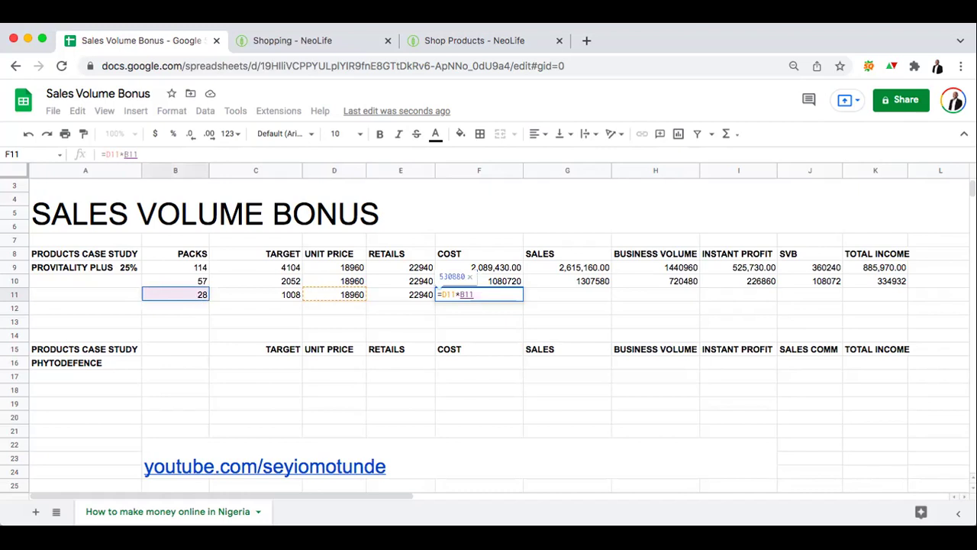
pyautogui.press('Return')
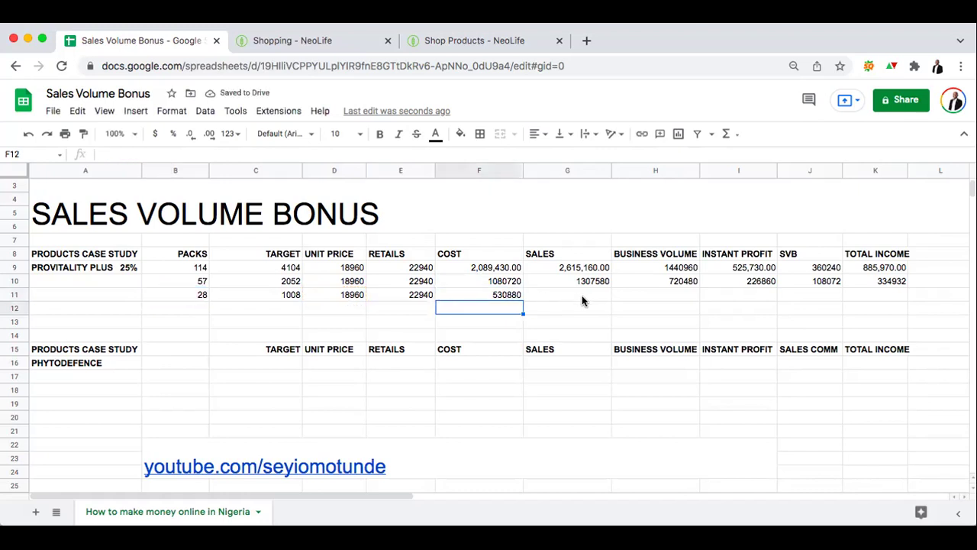
# Calculate the sales in G11 as retail price times packs with =E11*B11.
pyautogui.click(583, 300)
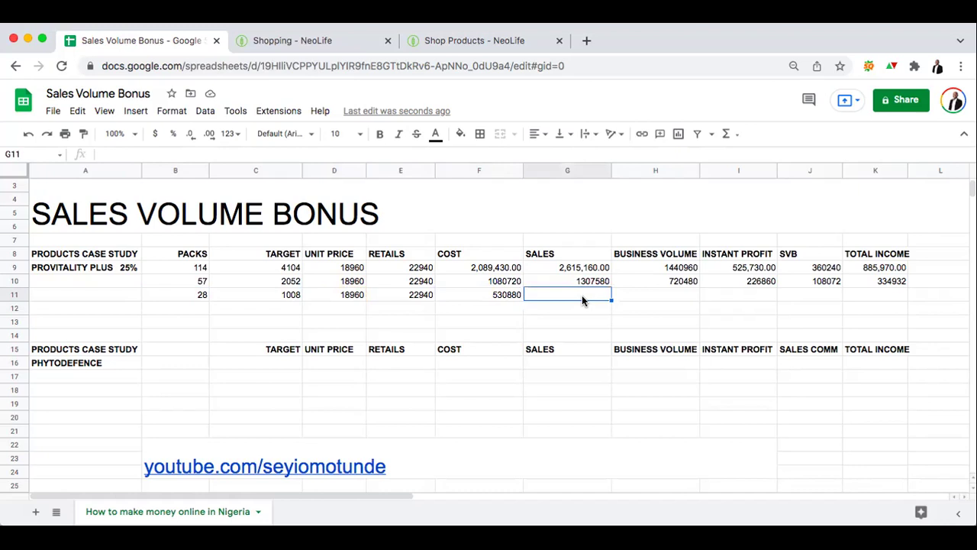
pyautogui.write('=')
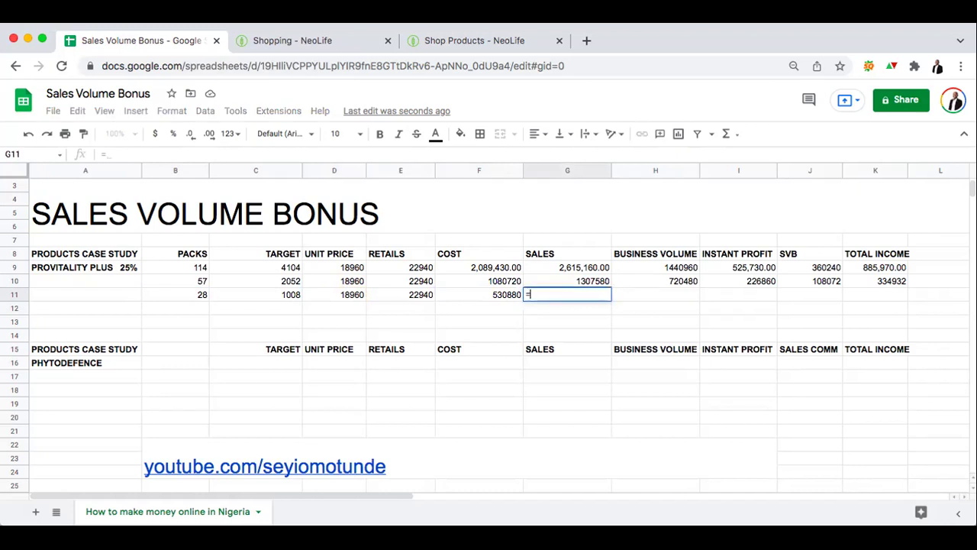
pyautogui.click(419, 294)
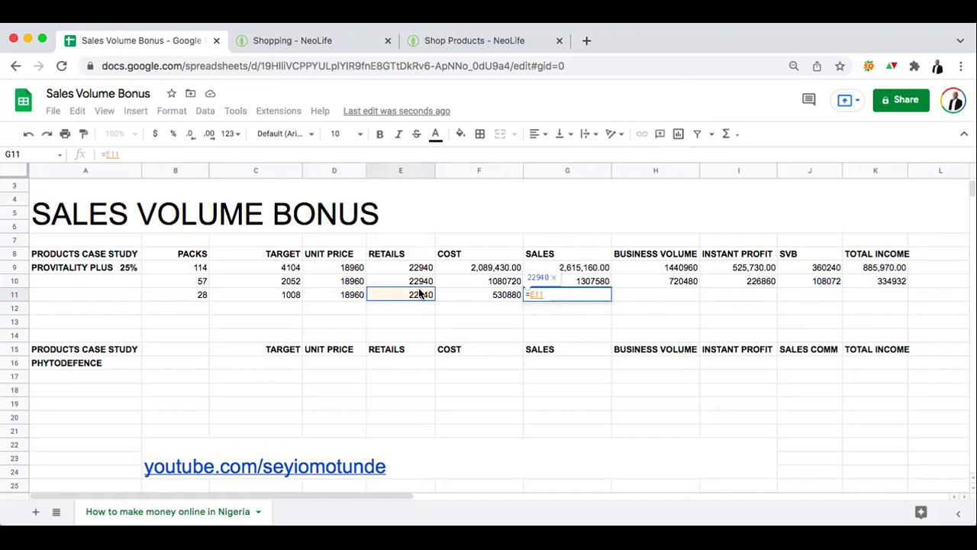
pyautogui.write('*')
pyautogui.click(202, 295)
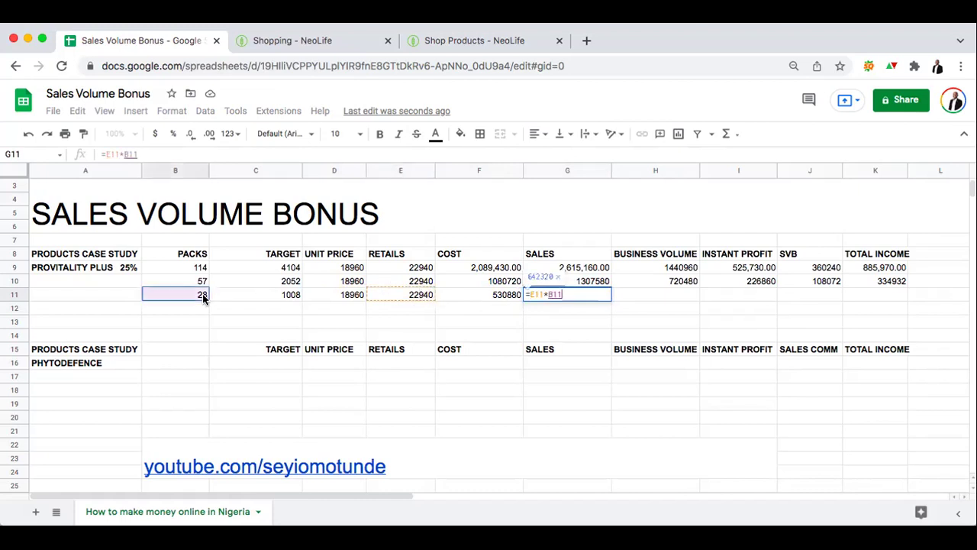
pyautogui.press('Return')
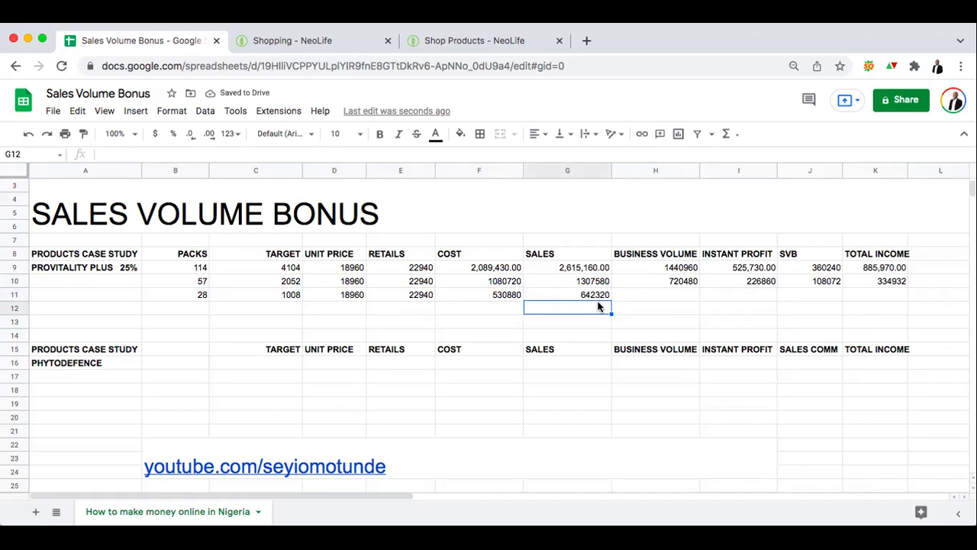
pyautogui.click(686, 298)
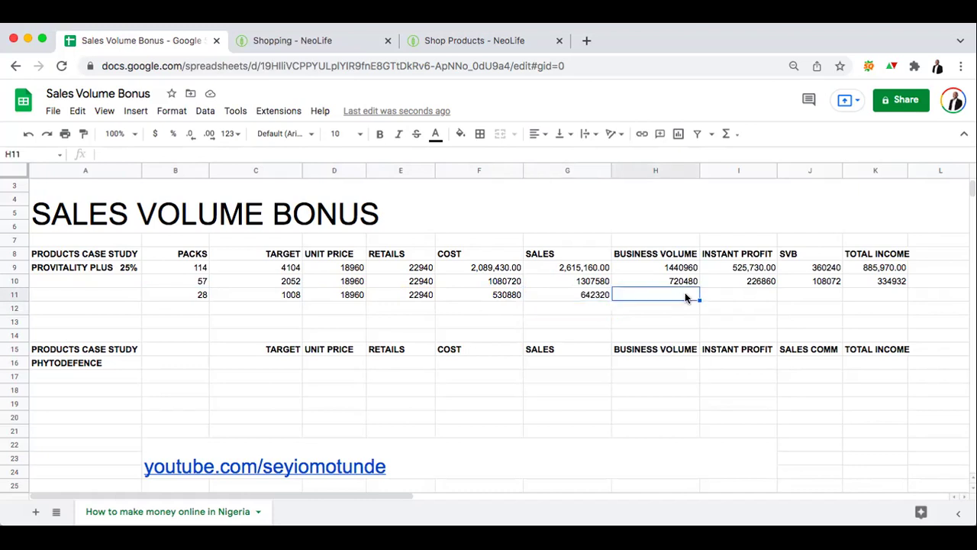
pyautogui.write('=')
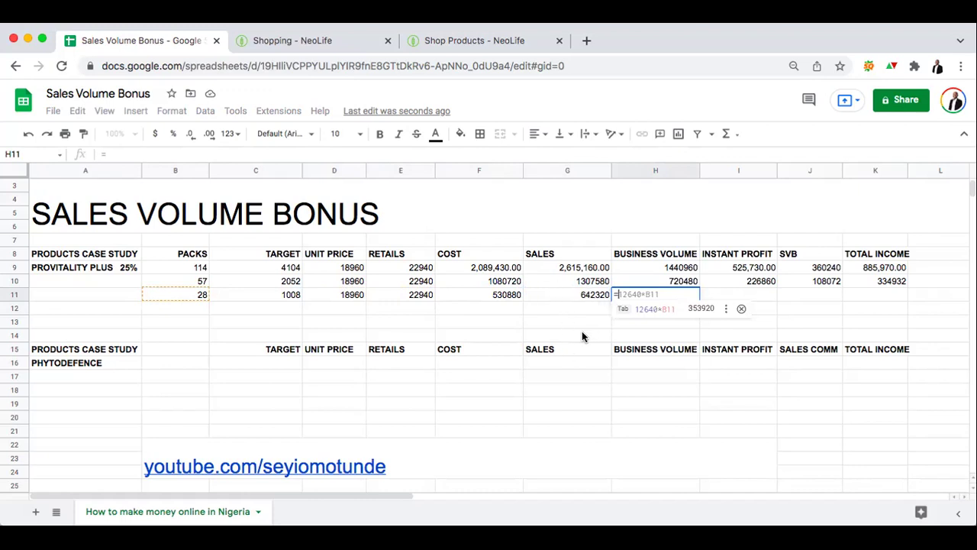
pyautogui.press('Escape')
pyautogui.press('Escape')
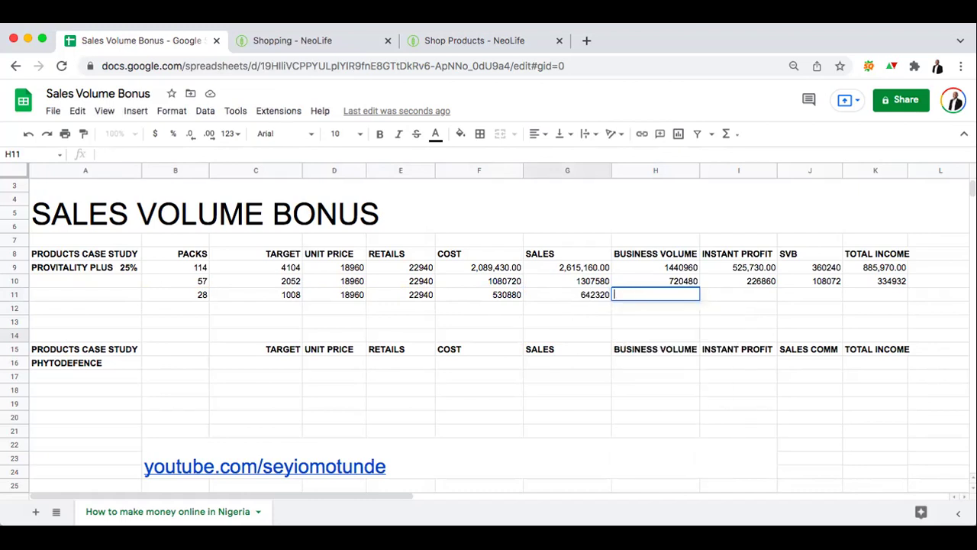
# Calculate the instant profit for the 28-pack row in I11 as sales minus cost with =G11-F11.
pyautogui.click(749, 291)
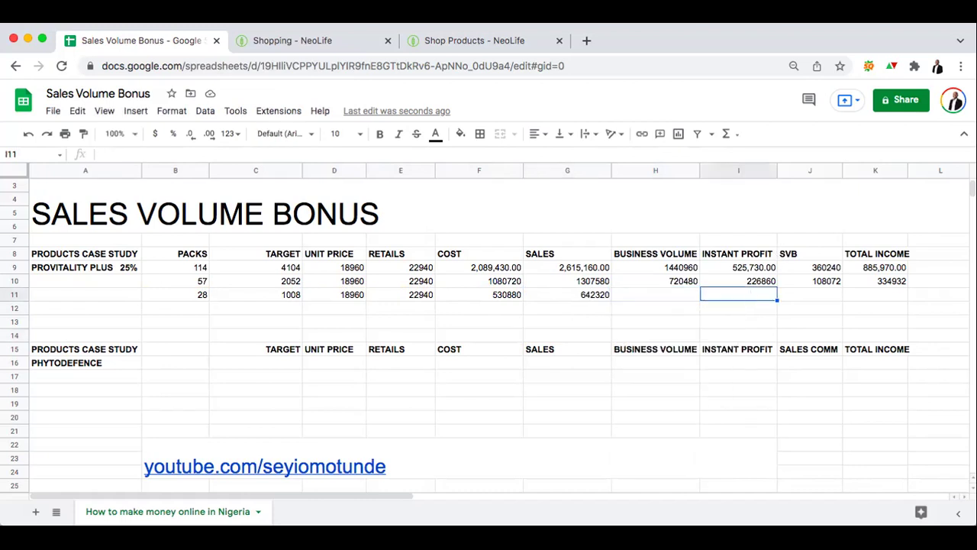
pyautogui.write('=')
pyautogui.click(595, 299)
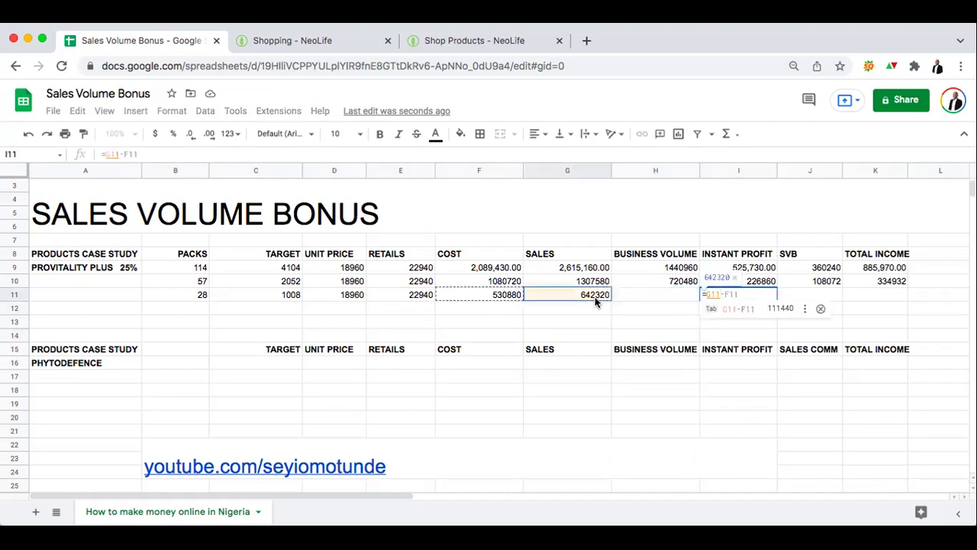
pyautogui.write('-')
pyautogui.click(490, 296)
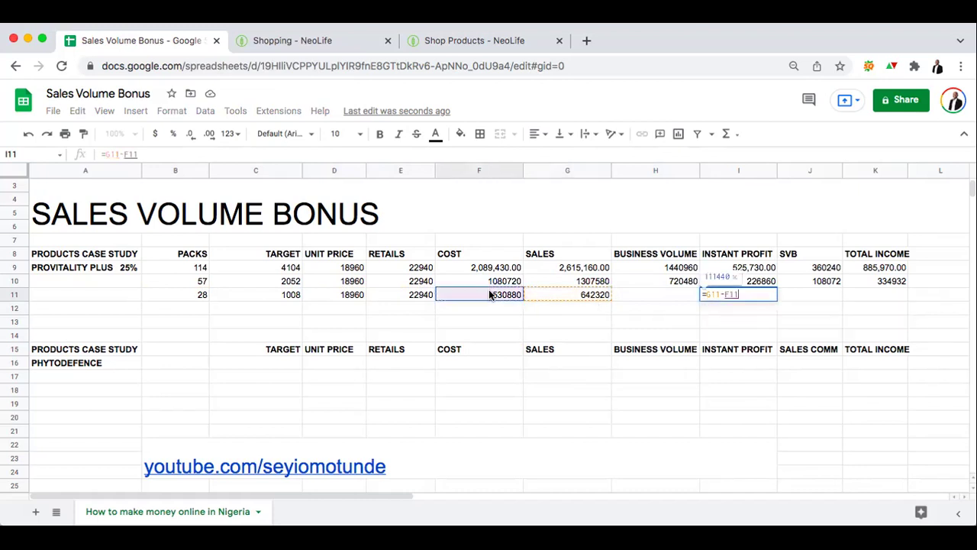
pyautogui.press('Return')
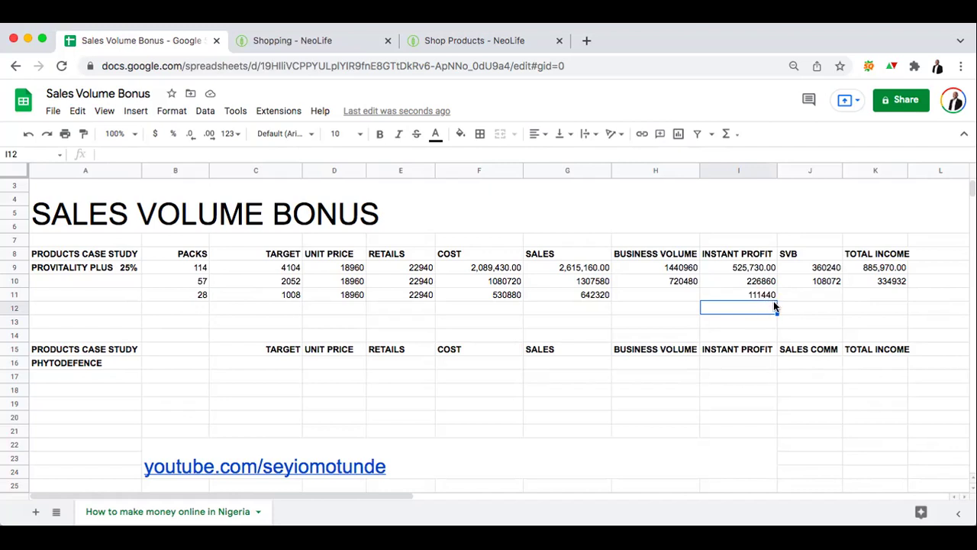
# Check Pro Vitality's single-pack BV in the NeoLife store and calculate the business volume in H11 with =12640*B11.
pyautogui.click(670, 295)
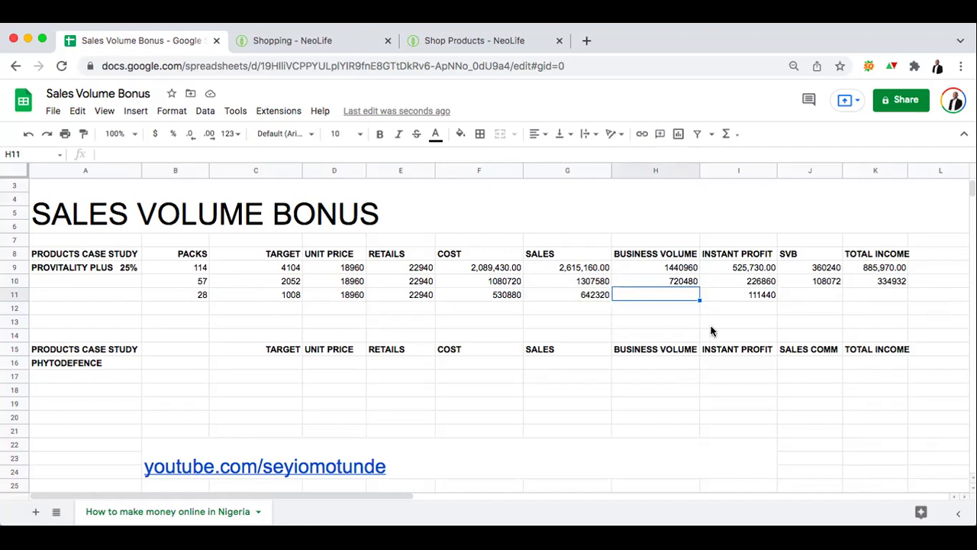
pyautogui.click(313, 44)
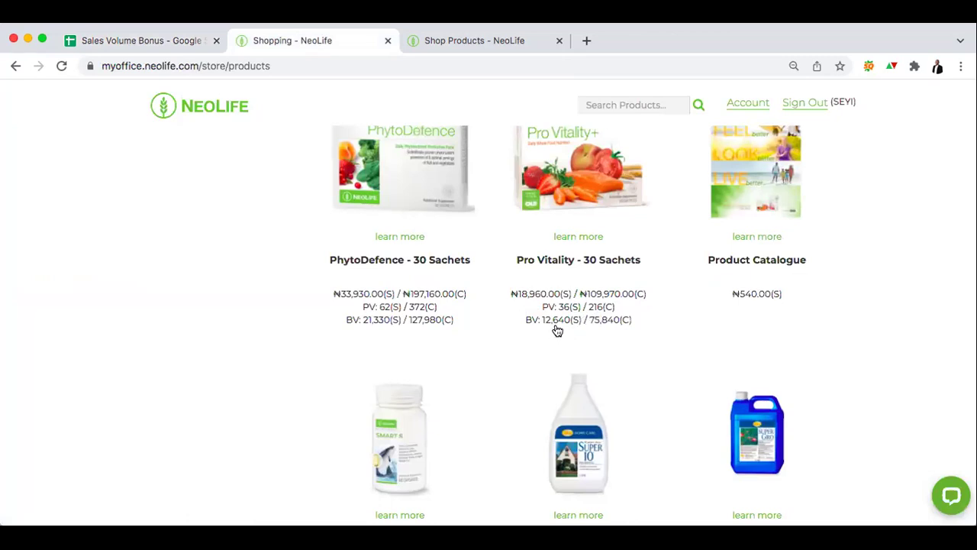
pyautogui.click(181, 46)
pyautogui.write('=12640*B11')
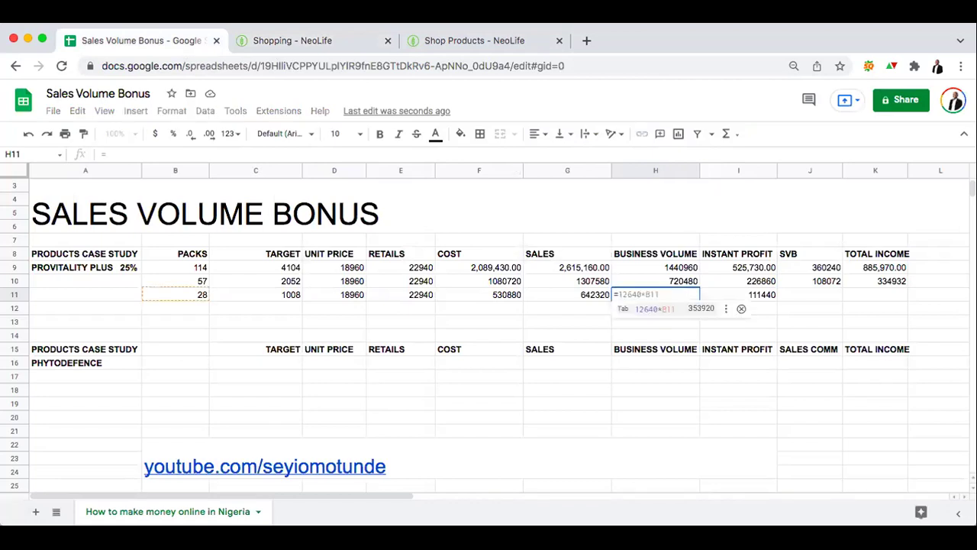
pyautogui.write('12')
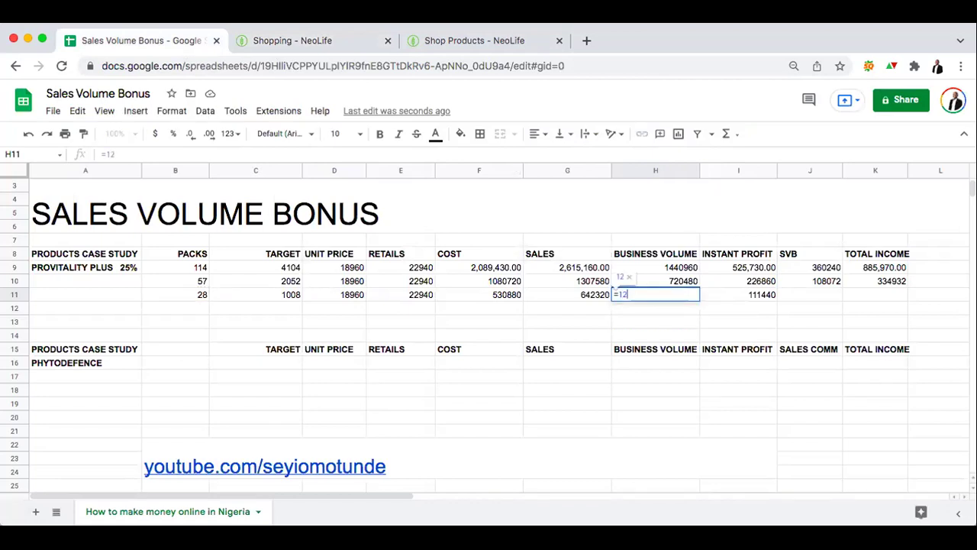
pyautogui.write('640*')
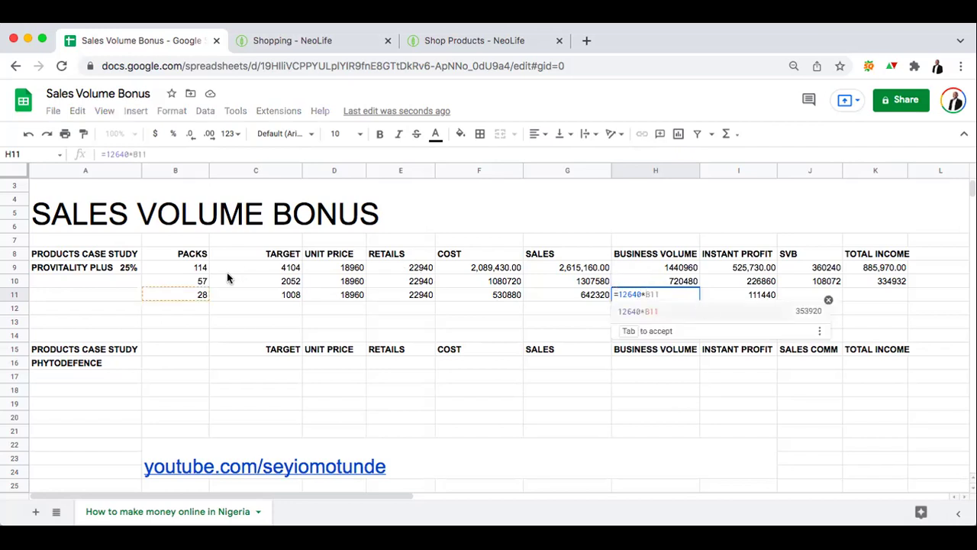
pyautogui.click(194, 295)
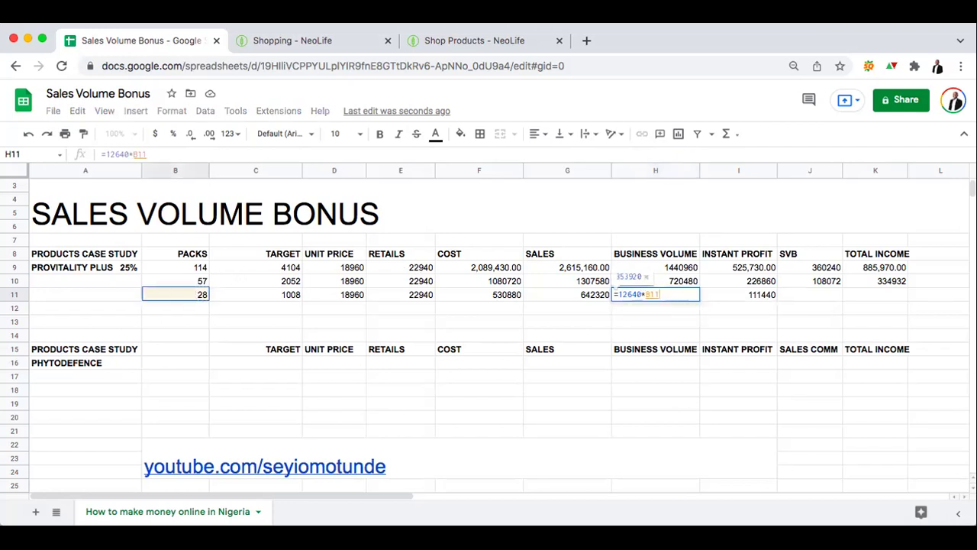
pyautogui.press('Return')
pyautogui.click(672, 296)
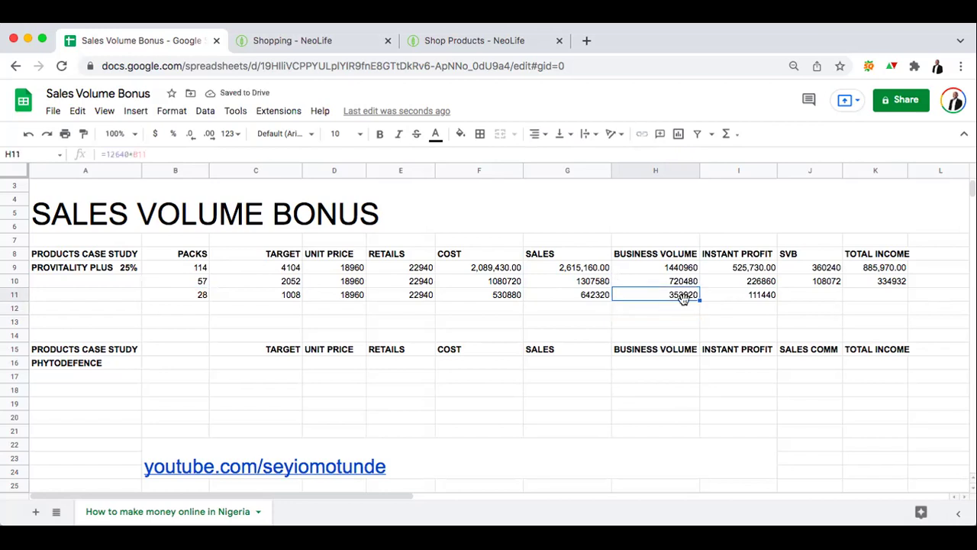
# Calculate the SVB for the 28-pack row in J11 as 10% of the business volume with =10%*H11.
pyautogui.click(817, 296)
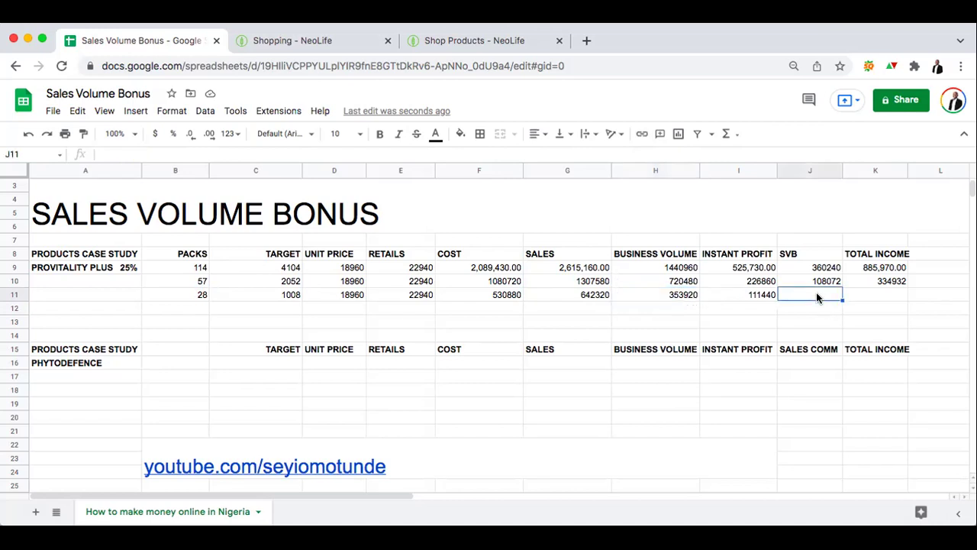
pyautogui.write('=')
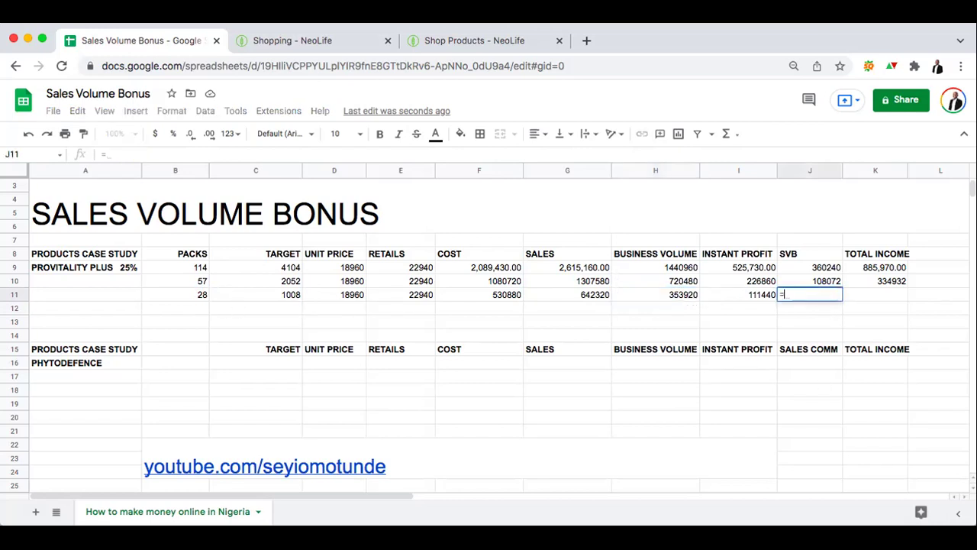
pyautogui.write('10%*')
pyautogui.click(675, 295)
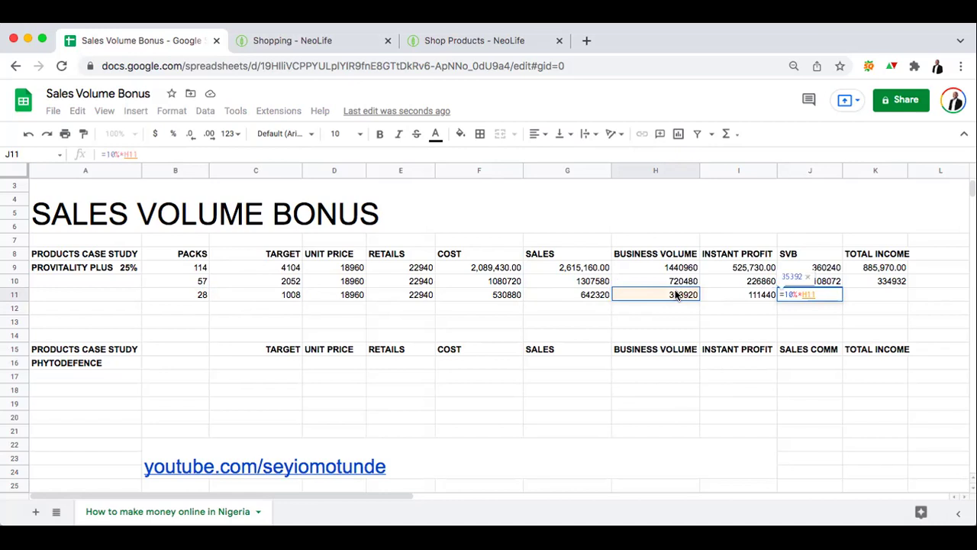
pyautogui.press('Return')
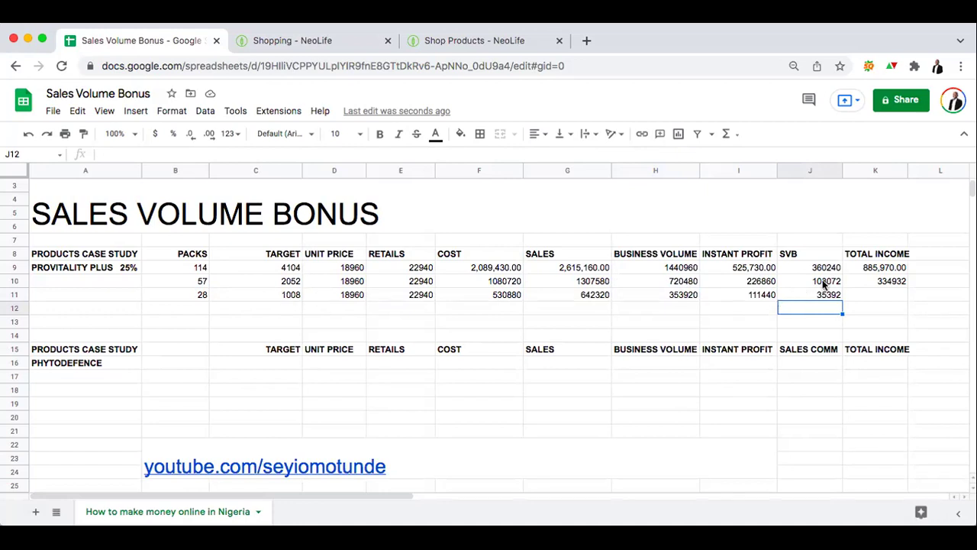
pyautogui.click(827, 297)
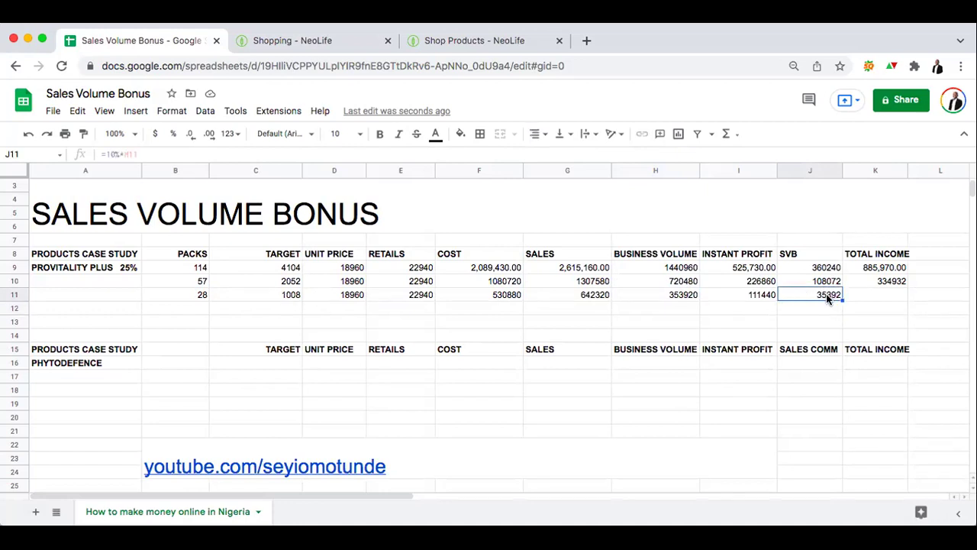
# Calculate the total income in K11 as instant profit plus SVB with =I11+J11.
pyautogui.click(874, 292)
pyautogui.write('=')
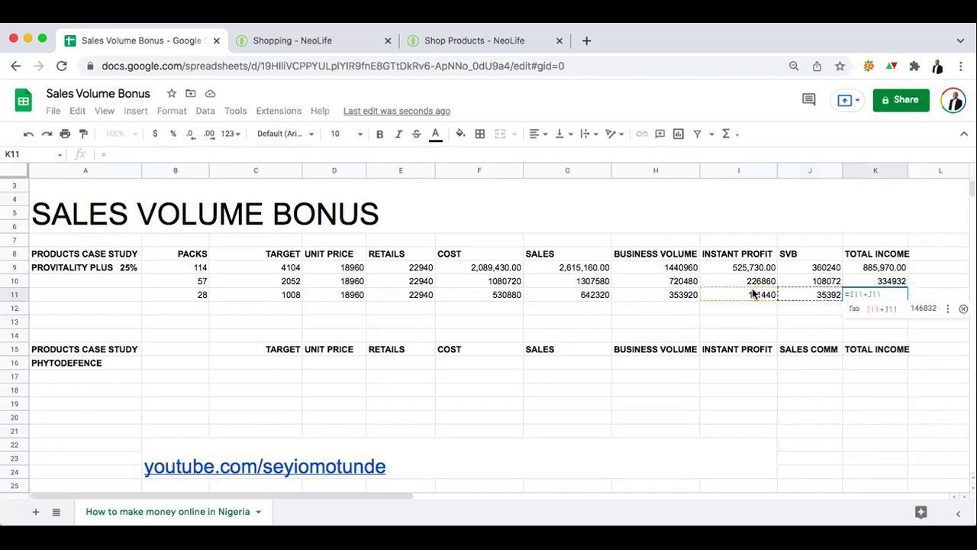
pyautogui.click(747, 289)
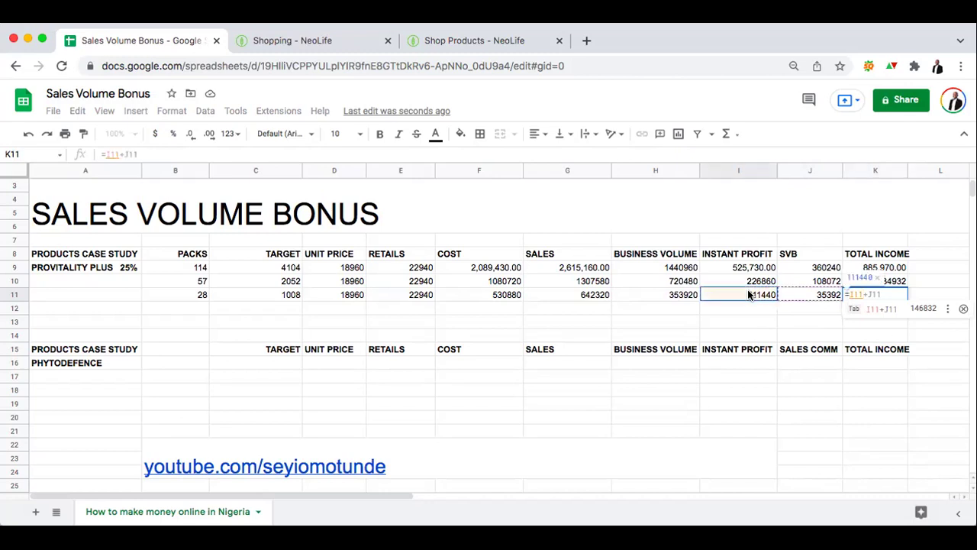
pyautogui.write('+')
pyautogui.click(823, 294)
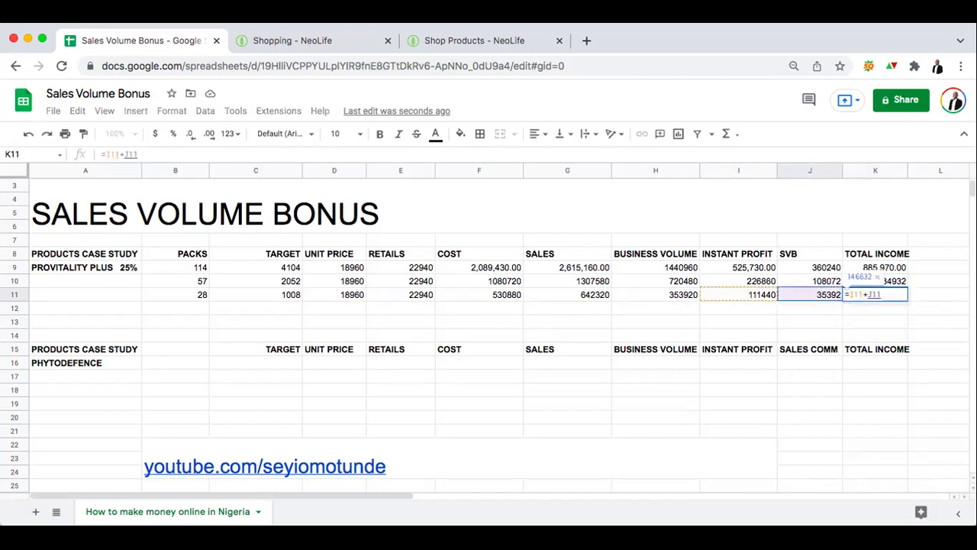
pyautogui.press('Return')
pyautogui.click(939, 338)
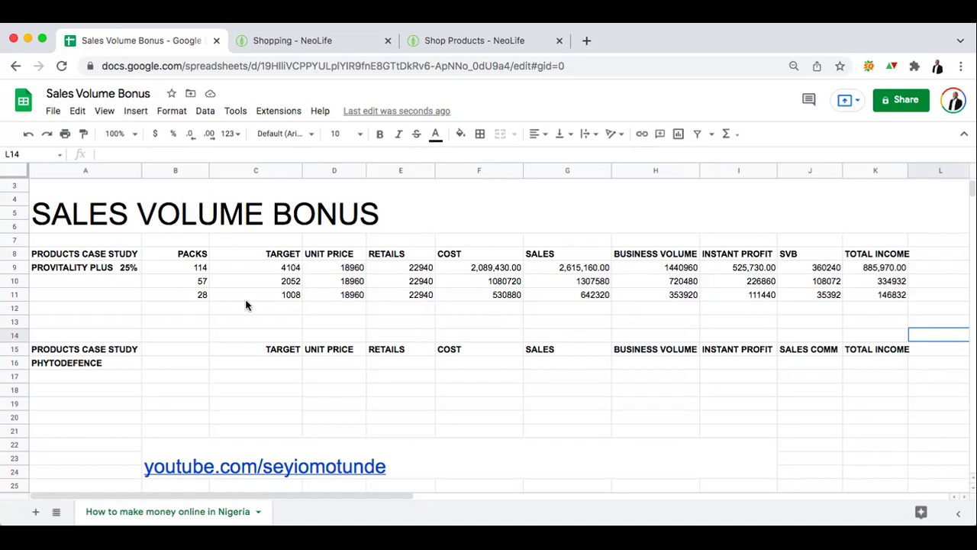
pyautogui.click(194, 308)
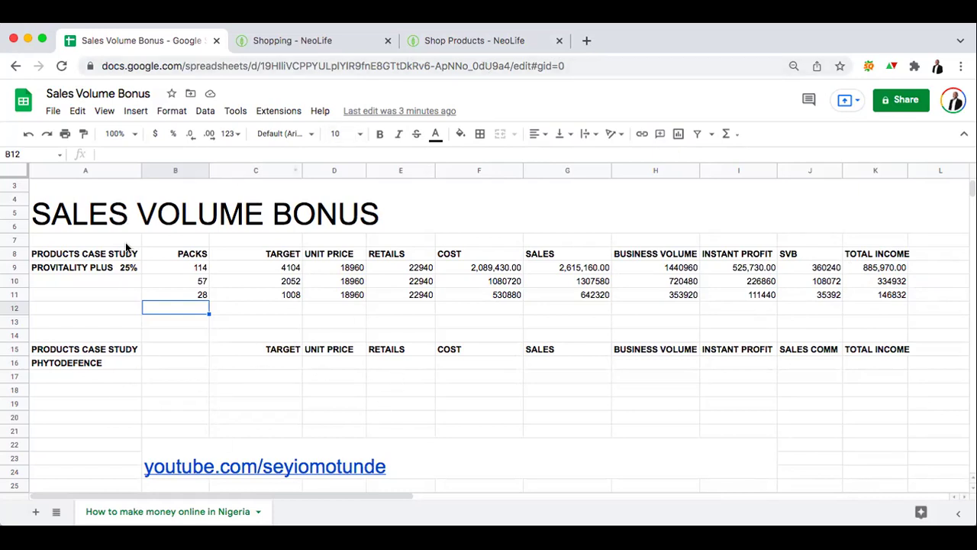
pyautogui.click(37, 334)
pyautogui.moveTo(36, 334); pyautogui.dragTo(904, 393)
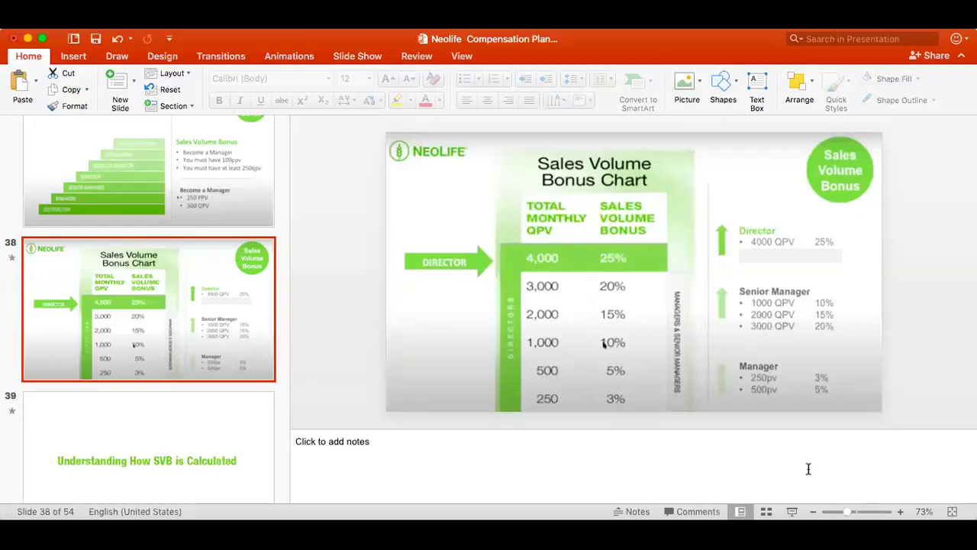
# Switch to the Neolife Compensation Plan presentation in PowerPoint and start the slide show from the Sales Volume Bonus Chart slide.
pyautogui.click(792, 511)
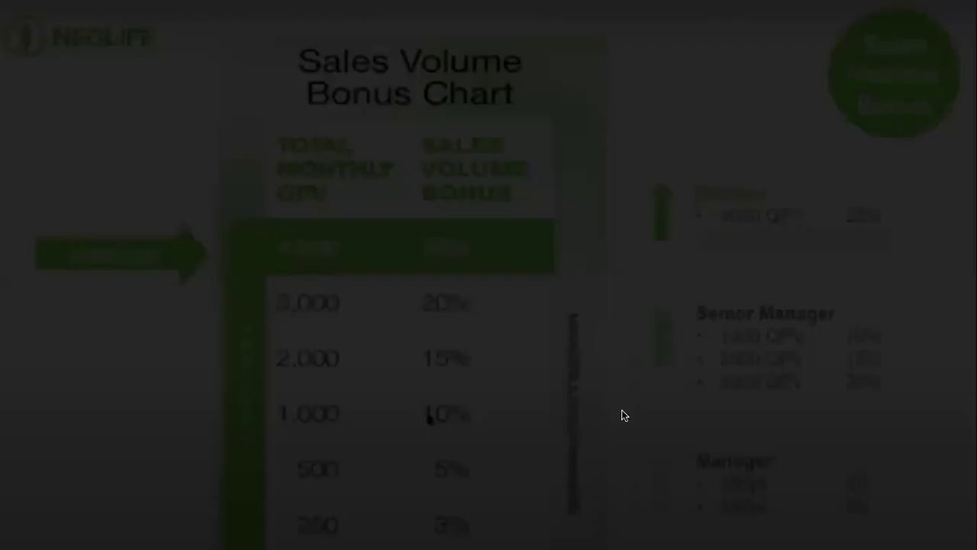